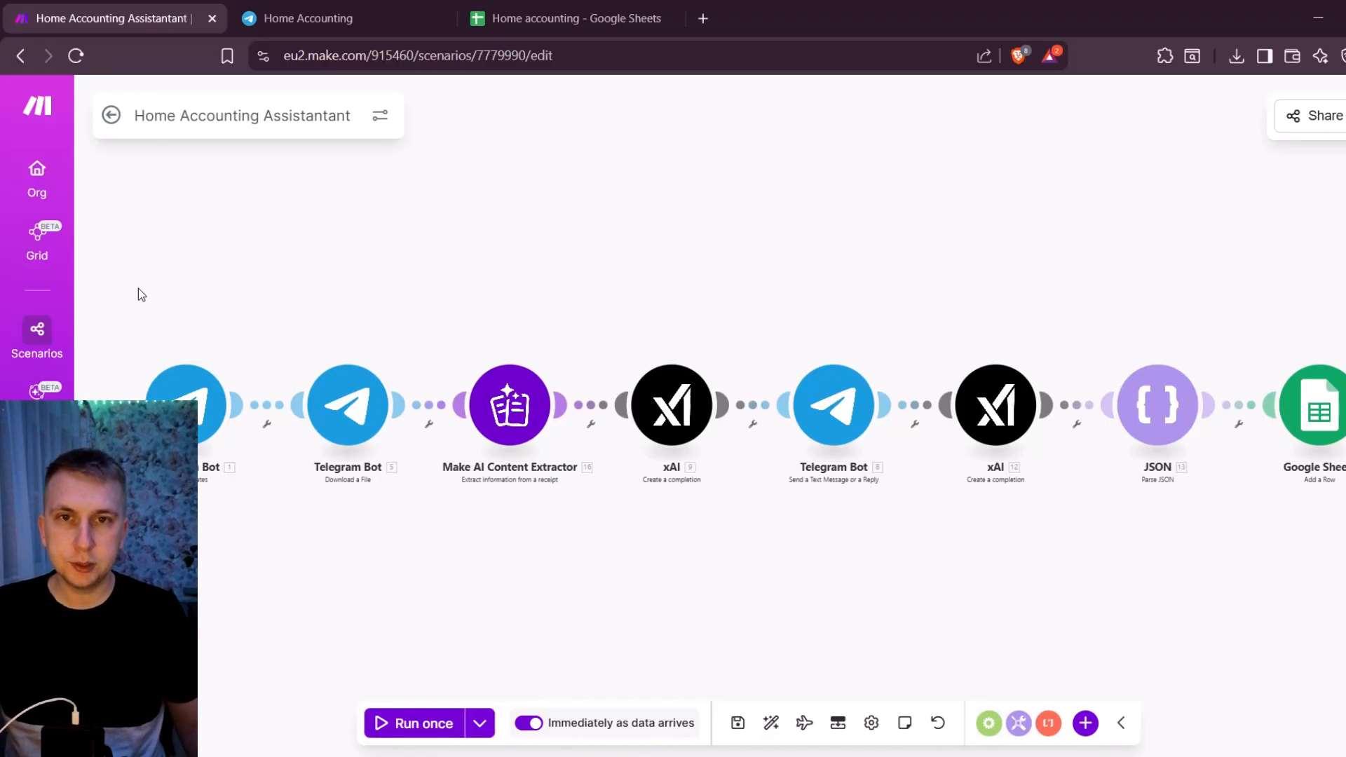
- Switch to Telegram, send the receipt photo to the Home Accounting group, and return to the Make scenario
key(ctrl+Tab)
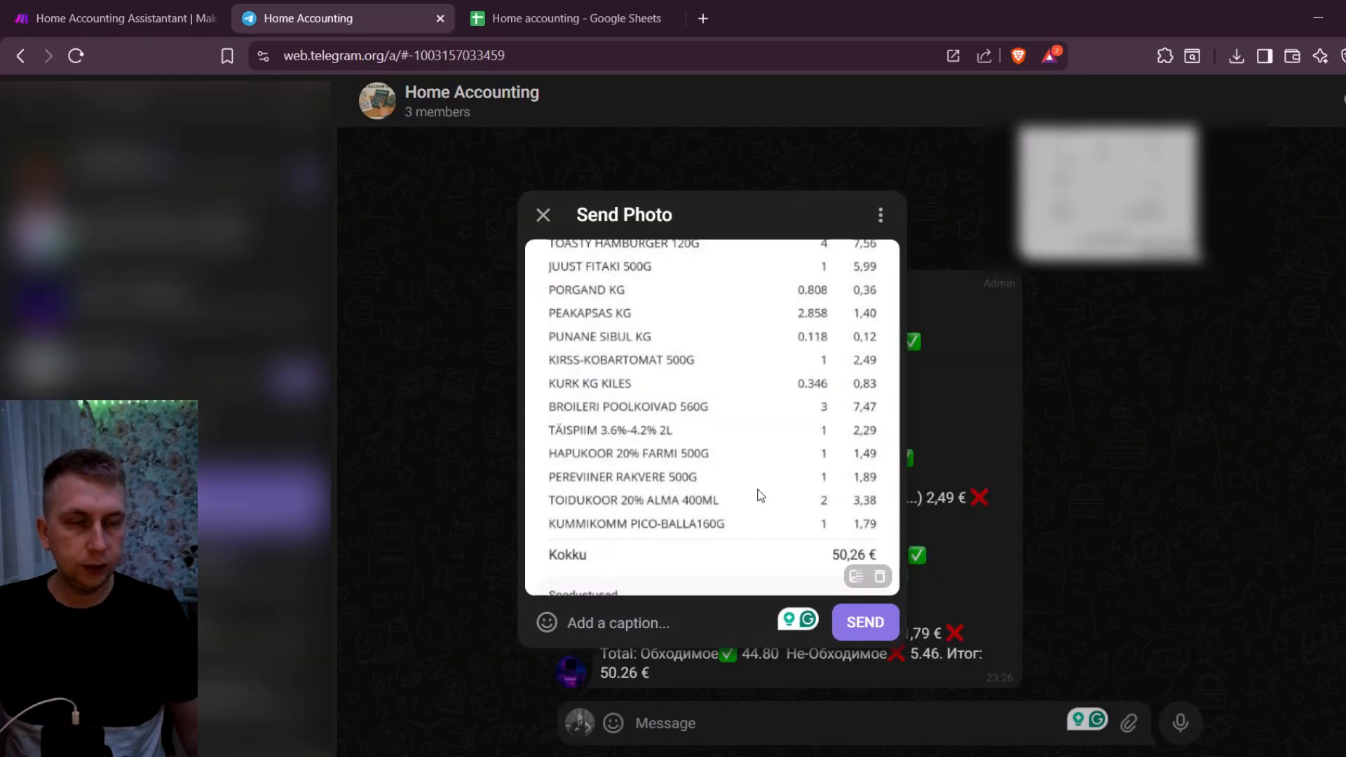
click(862, 623)
key(ctrl+shift+Tab)
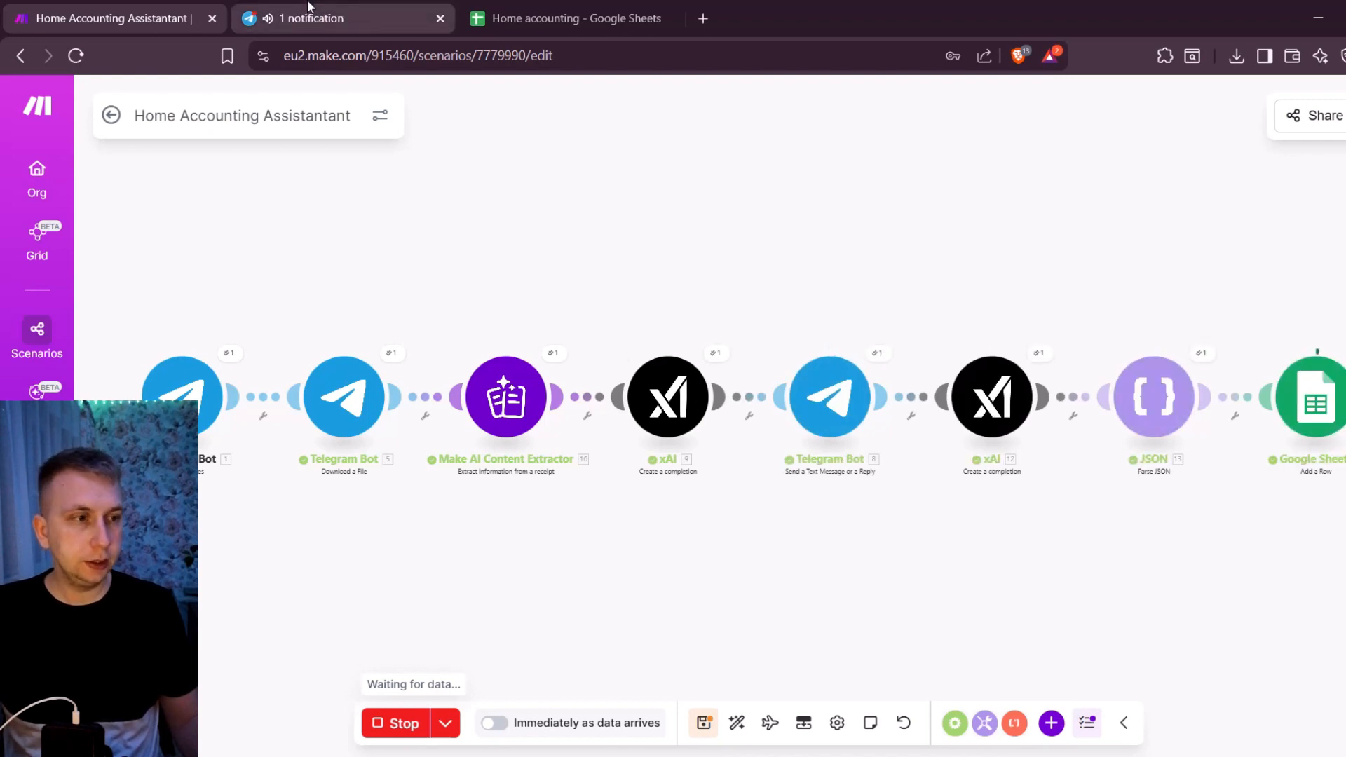
- Review the accountant bot's itemised reply in Telegram, the scenario run in Make, and the Home accounting spreadsheet in Google Sheets
key(ctrl+Tab)
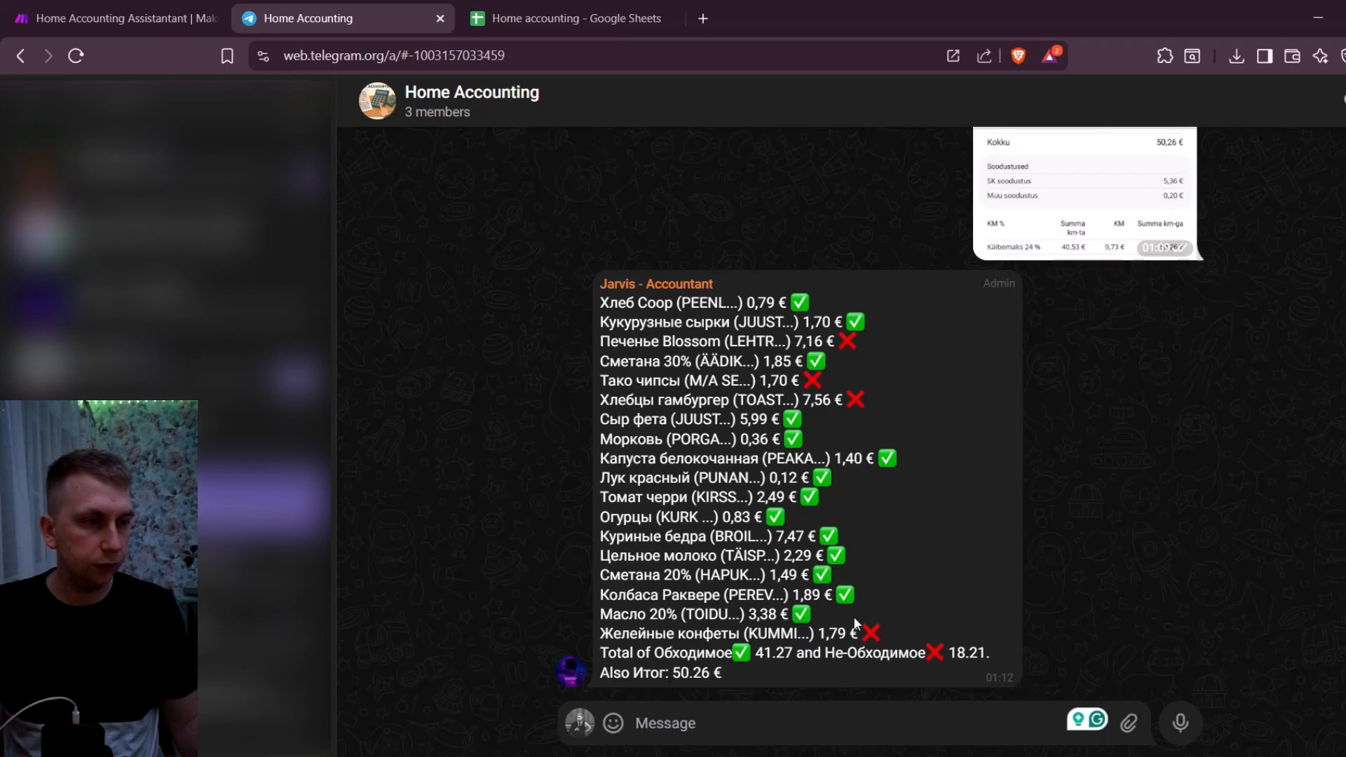
click(112, 18)
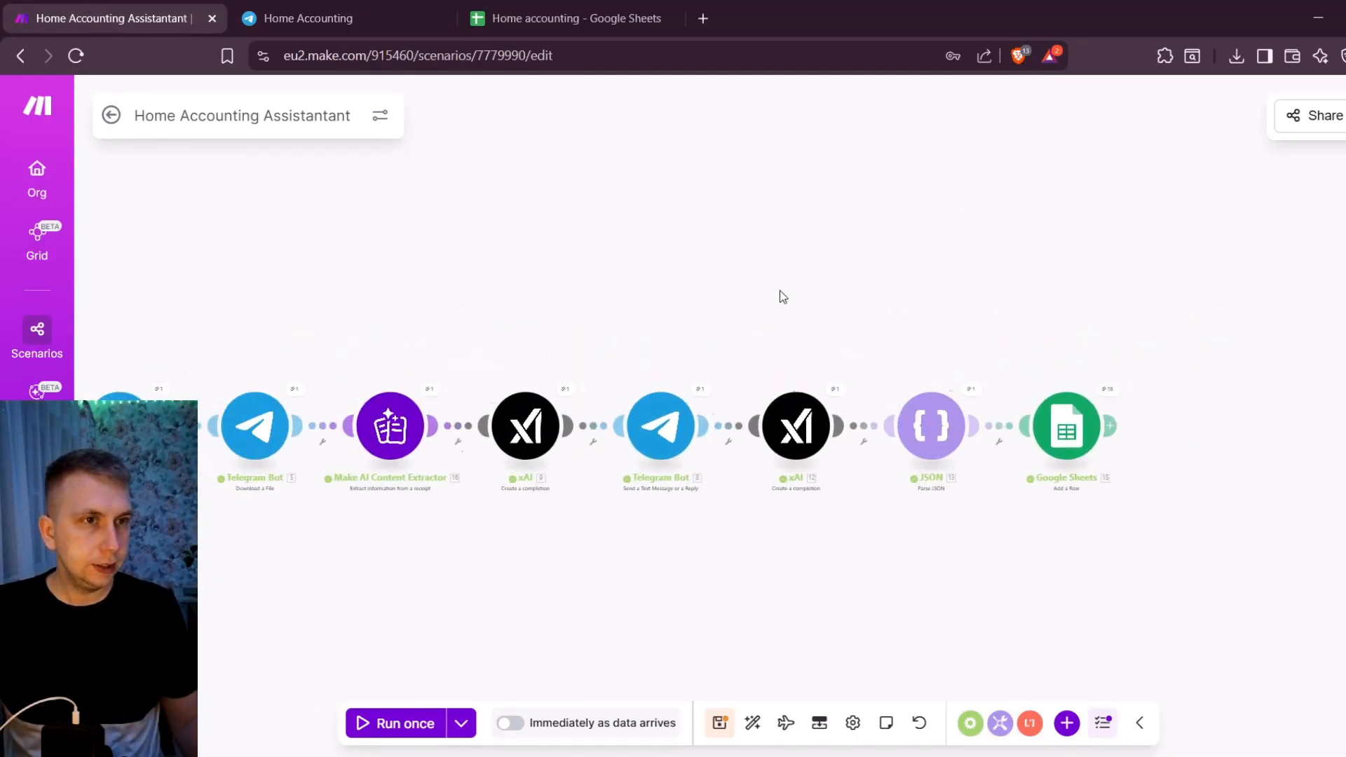
click(586, 7)
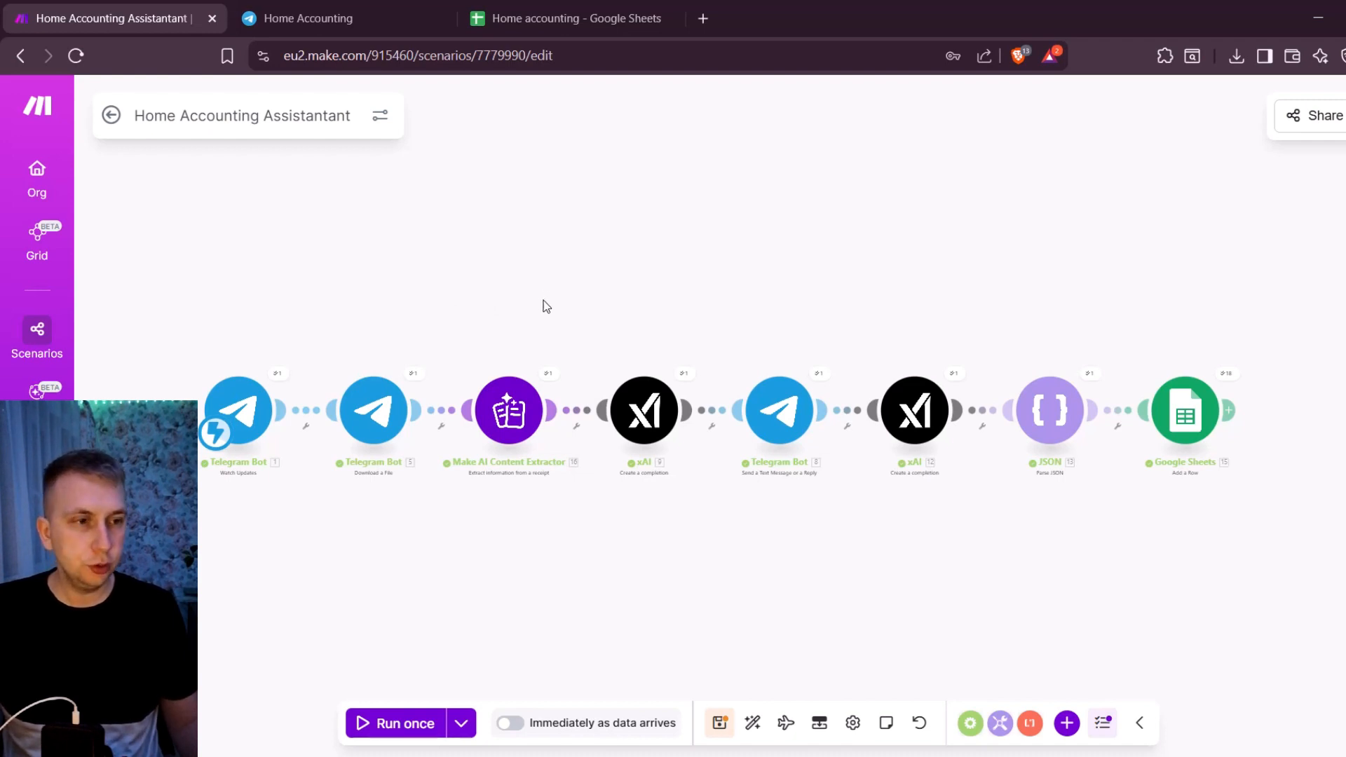
- Open the settings of the Telegram Bot Download a File module to check its File ID mapping
scroll(490, 287, up, 2)
key(ctrl+s)
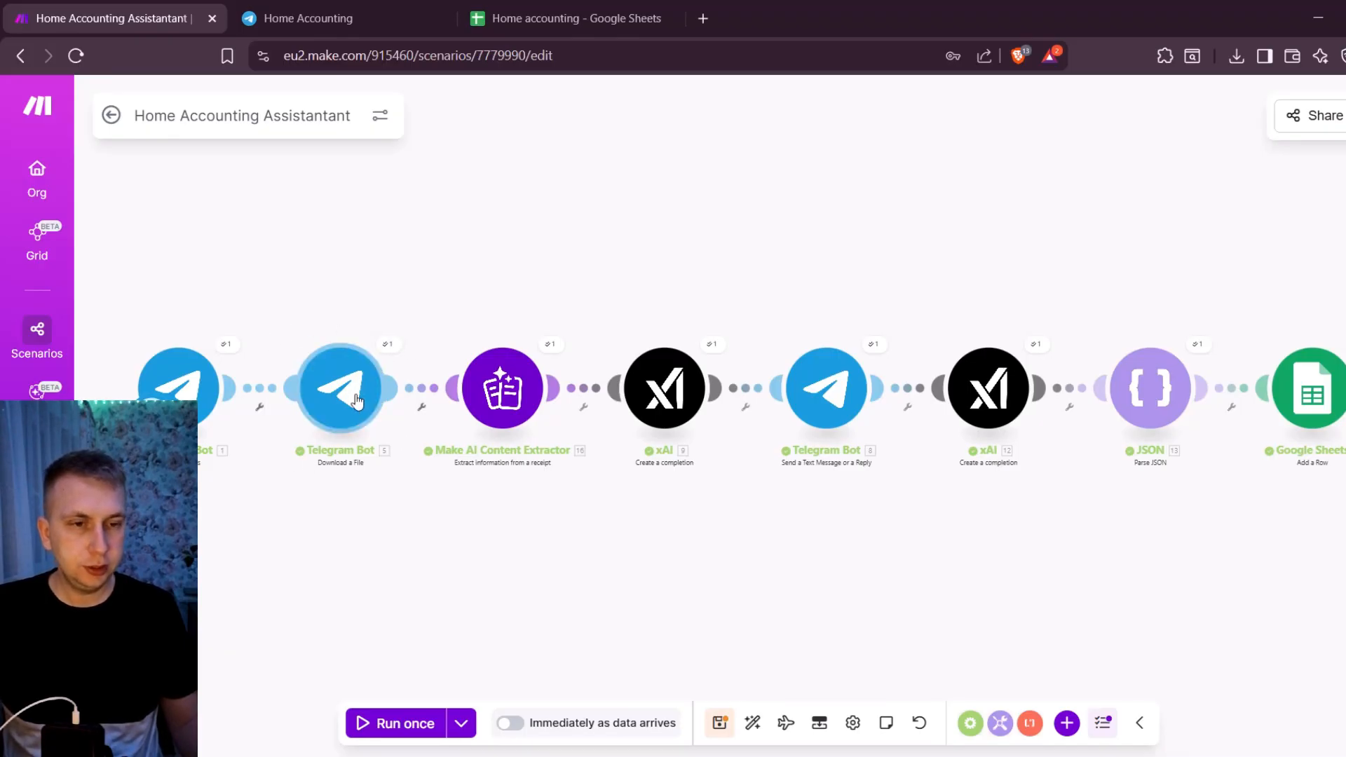
scroll(350, 396, up, 3)
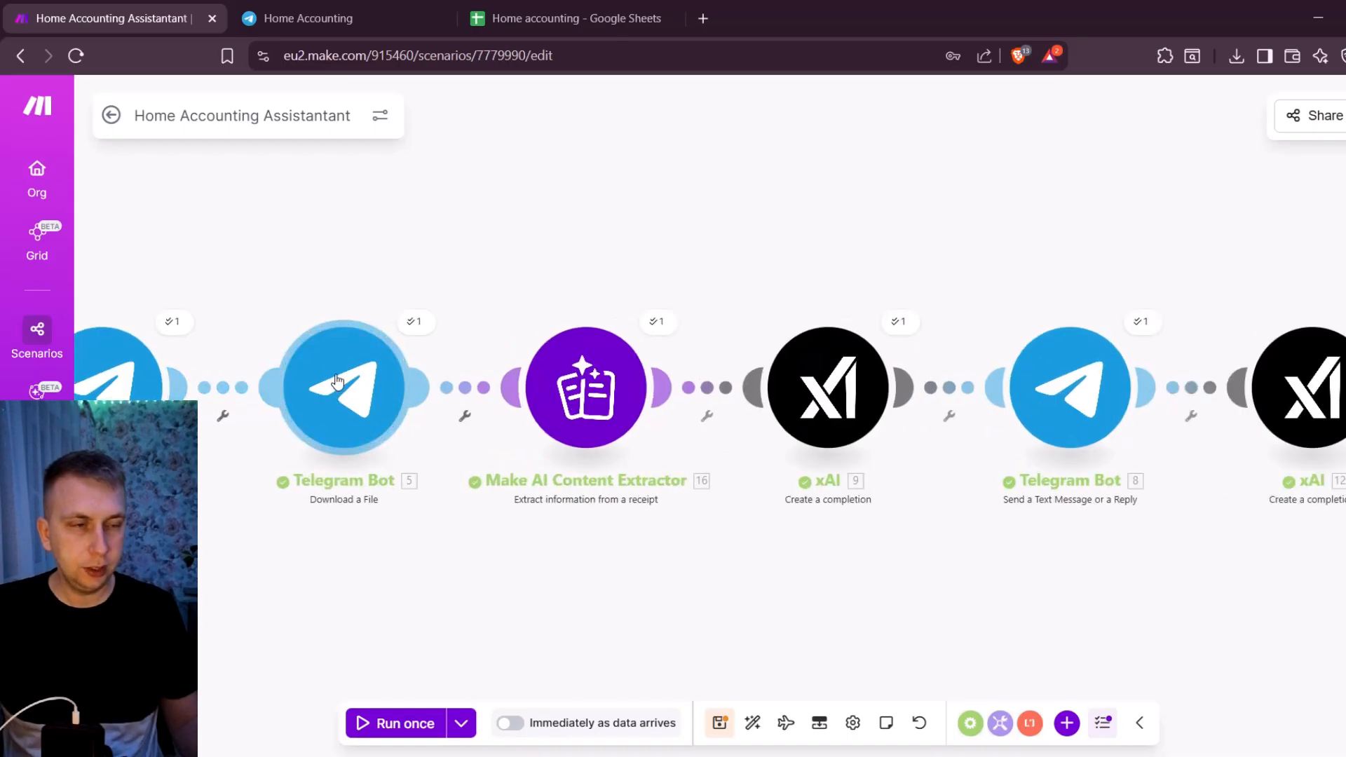
click(336, 381)
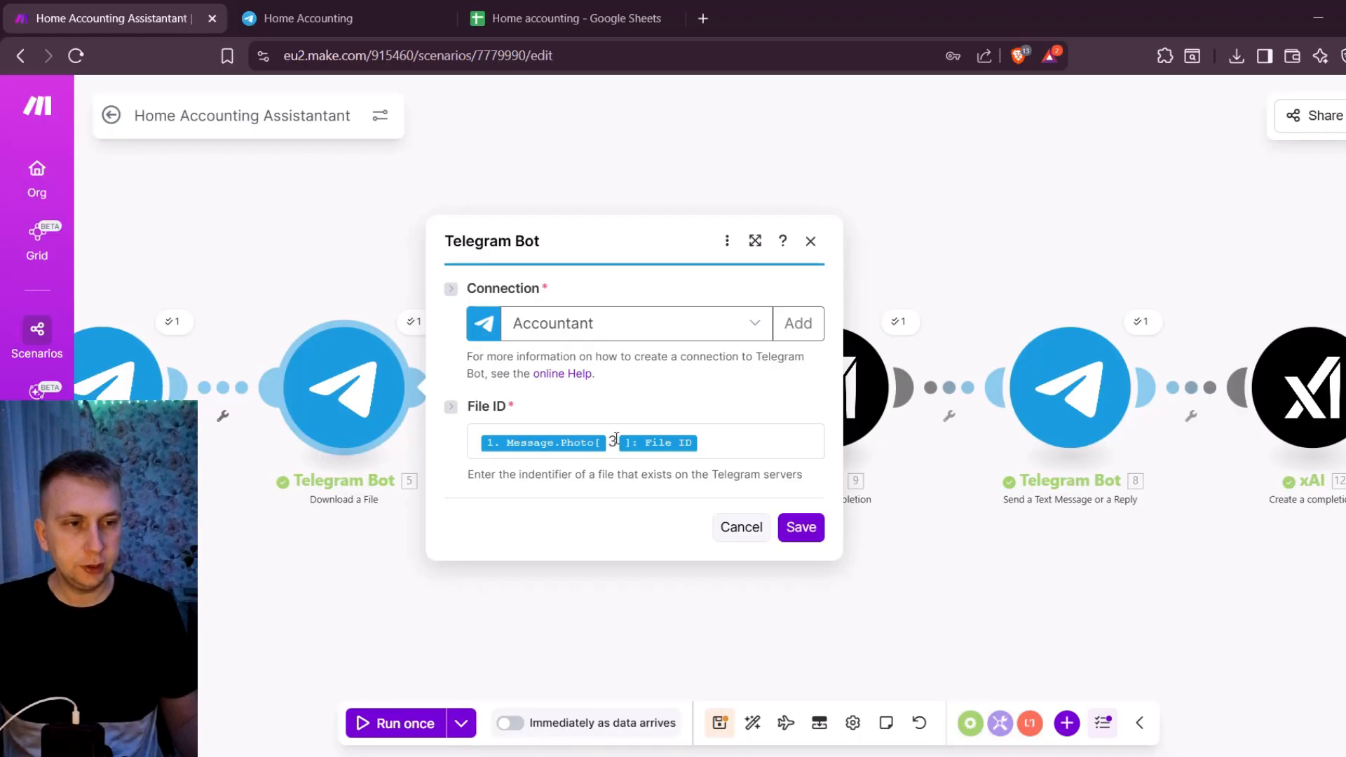
- Inspect the Telegram trigger's output bundle, comparing the file details of photo items 1, 2 and 3, and close both module dialogs
click(175, 324)
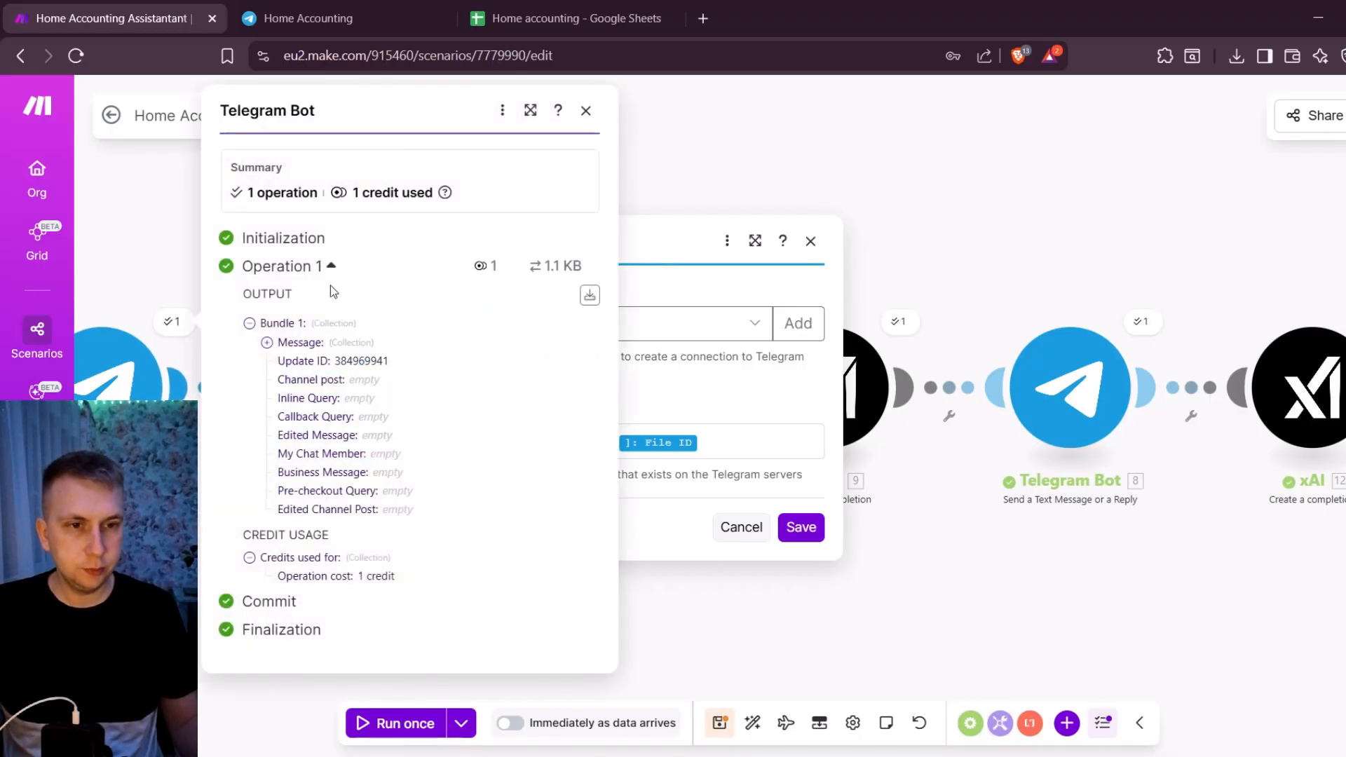
click(287, 342)
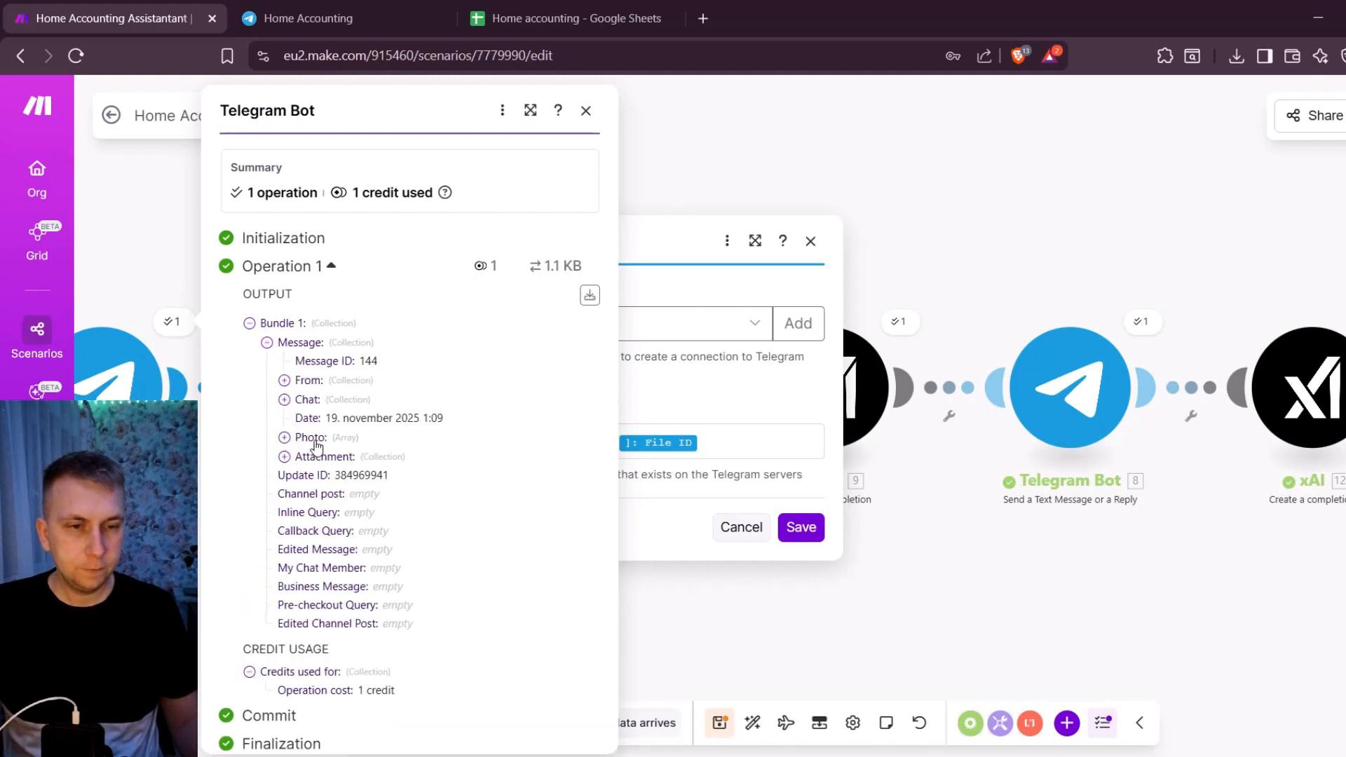
click(312, 438)
scroll(350, 392, down, 1)
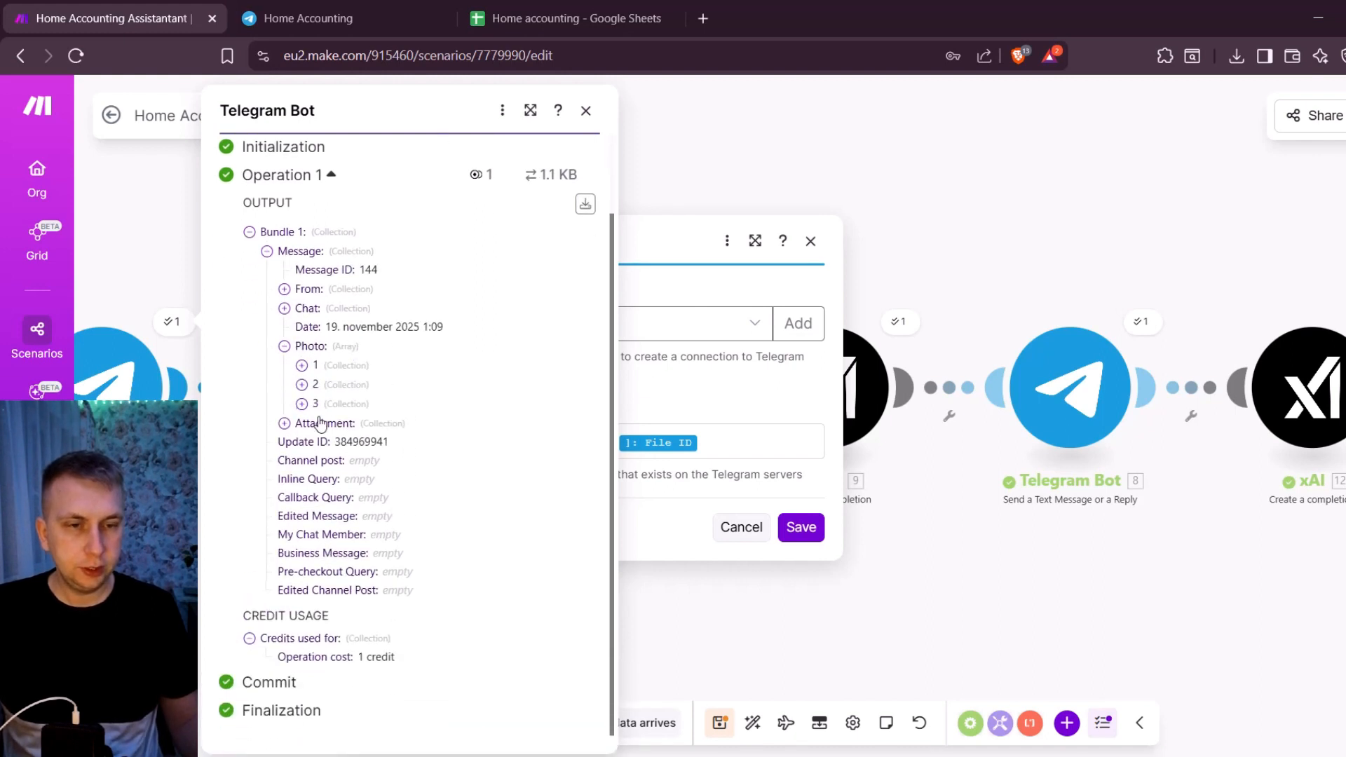
click(336, 367)
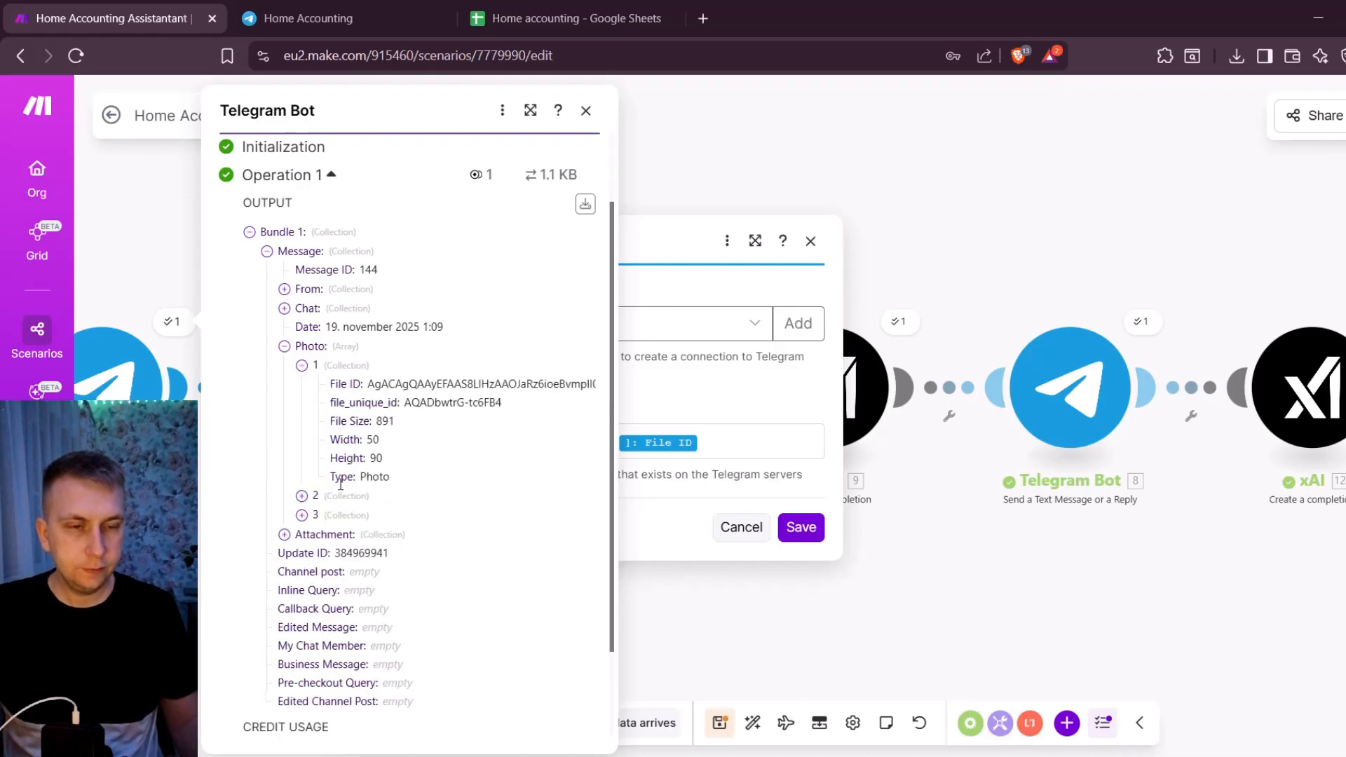
click(354, 498)
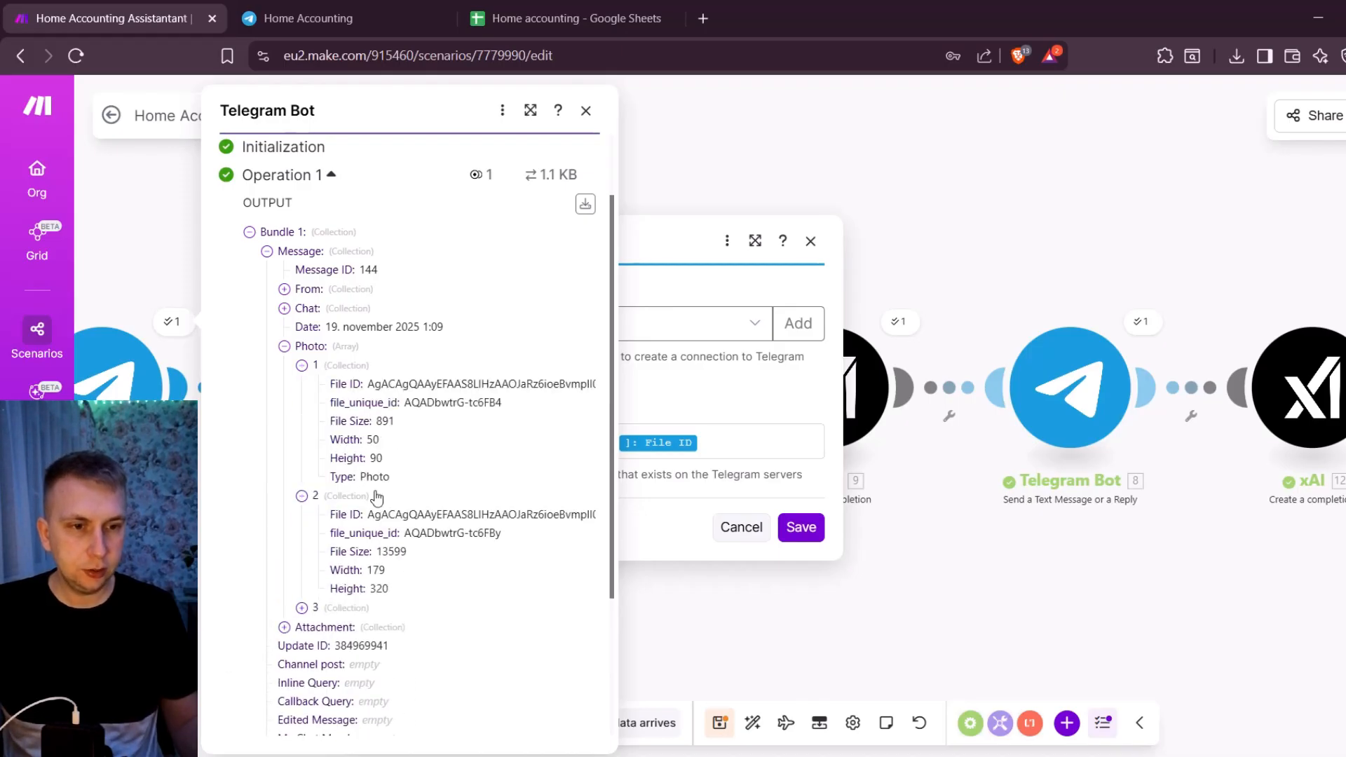
scroll(378, 590, down, 1)
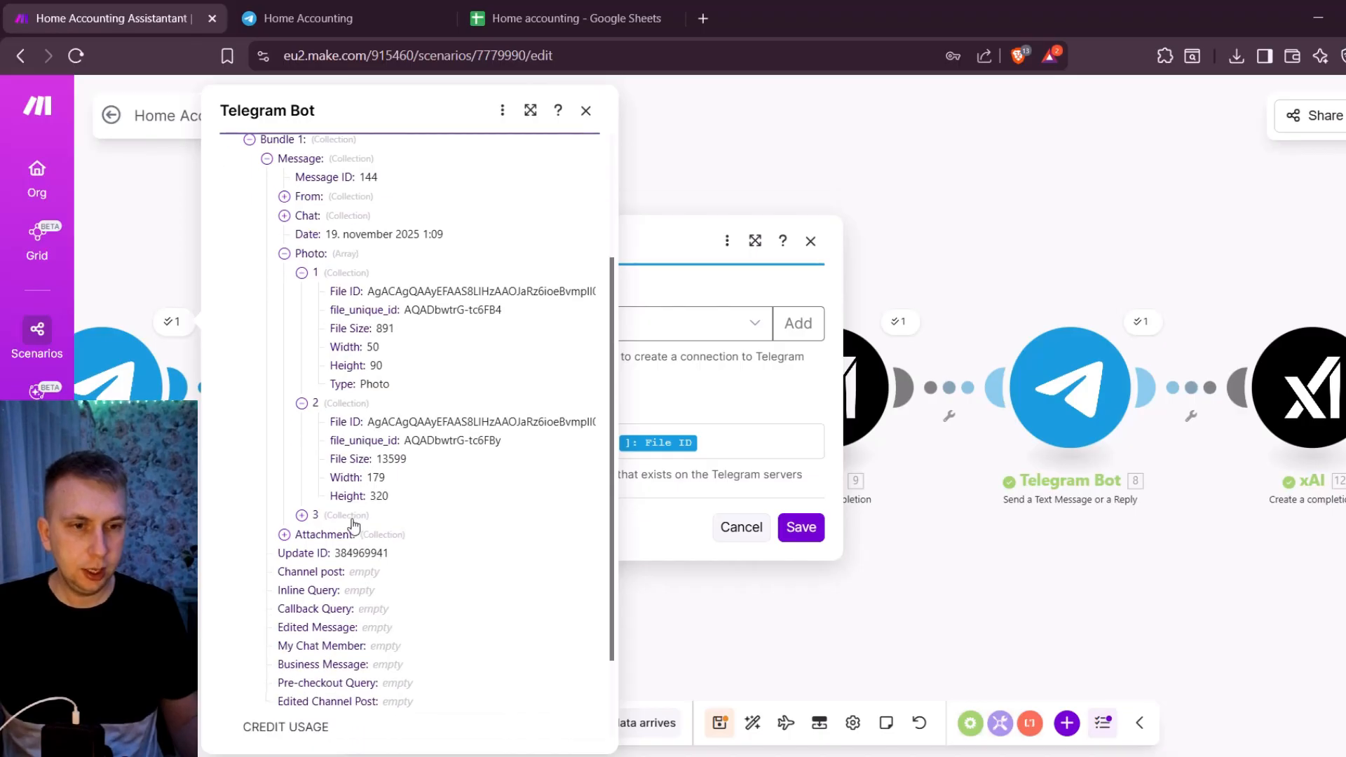
click(352, 517)
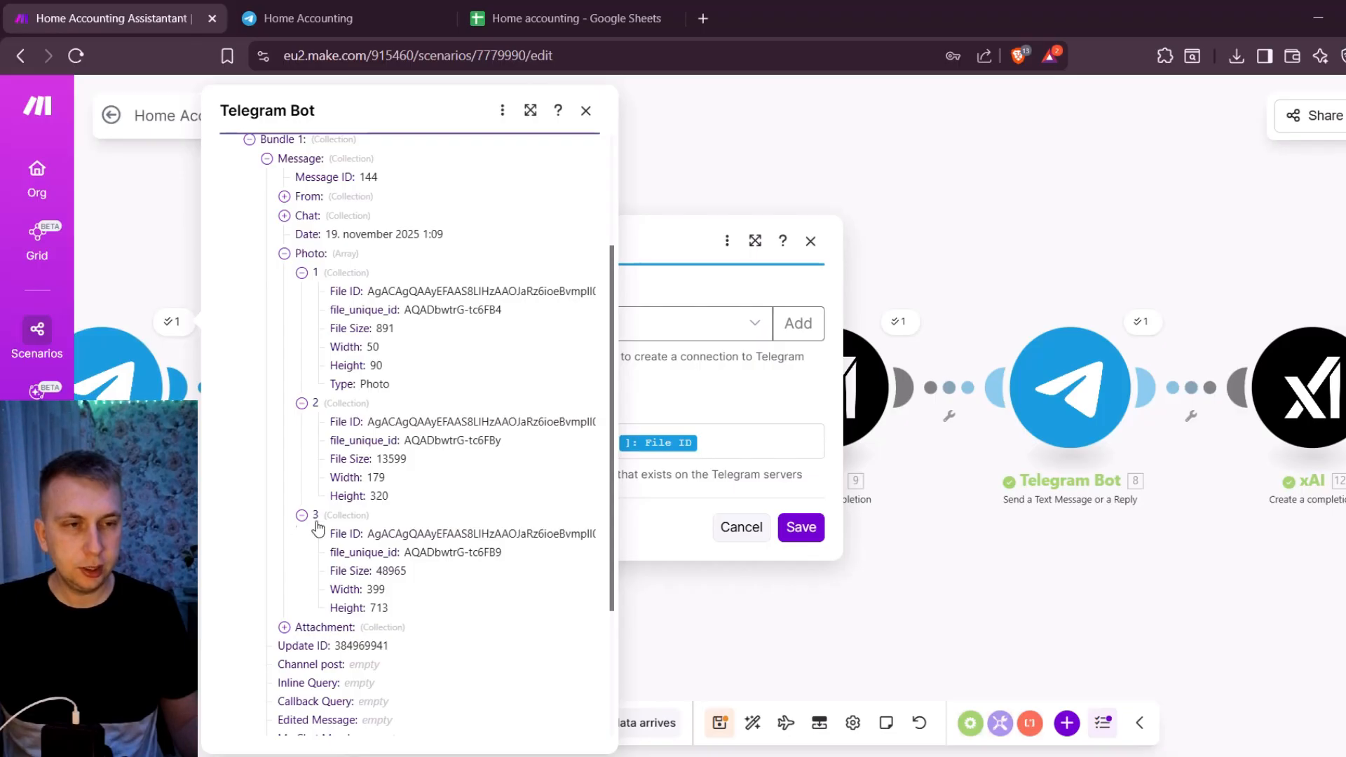
click(586, 111)
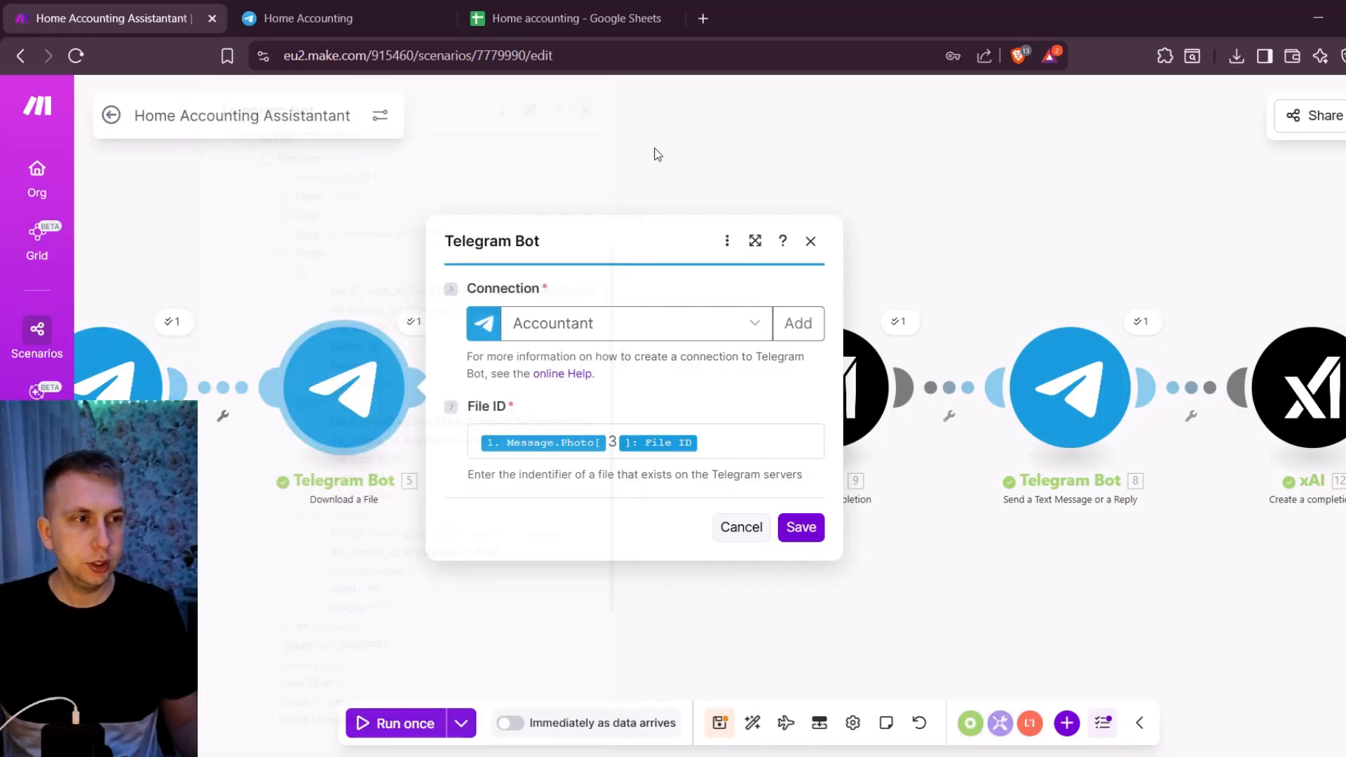
click(810, 241)
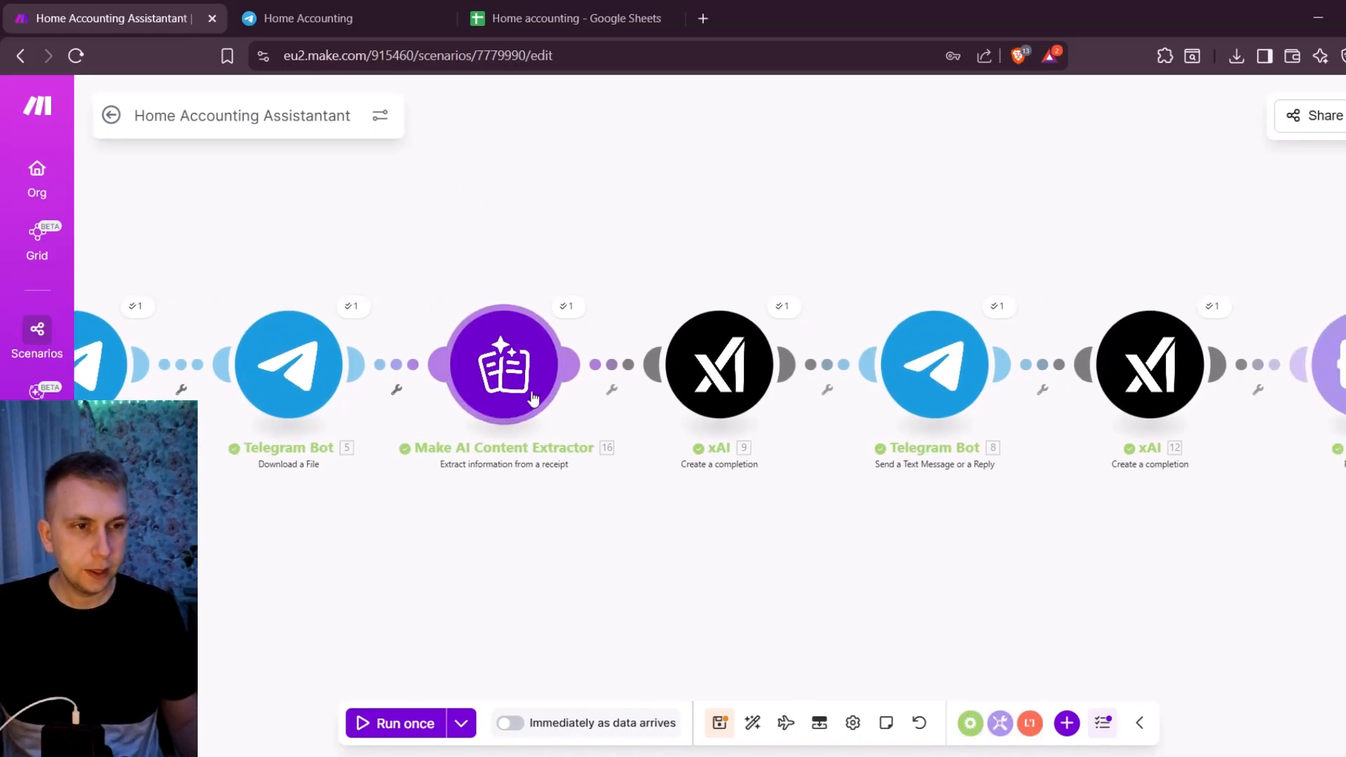
- Add a blank module above the flow and browse the Make AI Content Extractor modules and their credit costs
drag(556, 194, 618, 293)
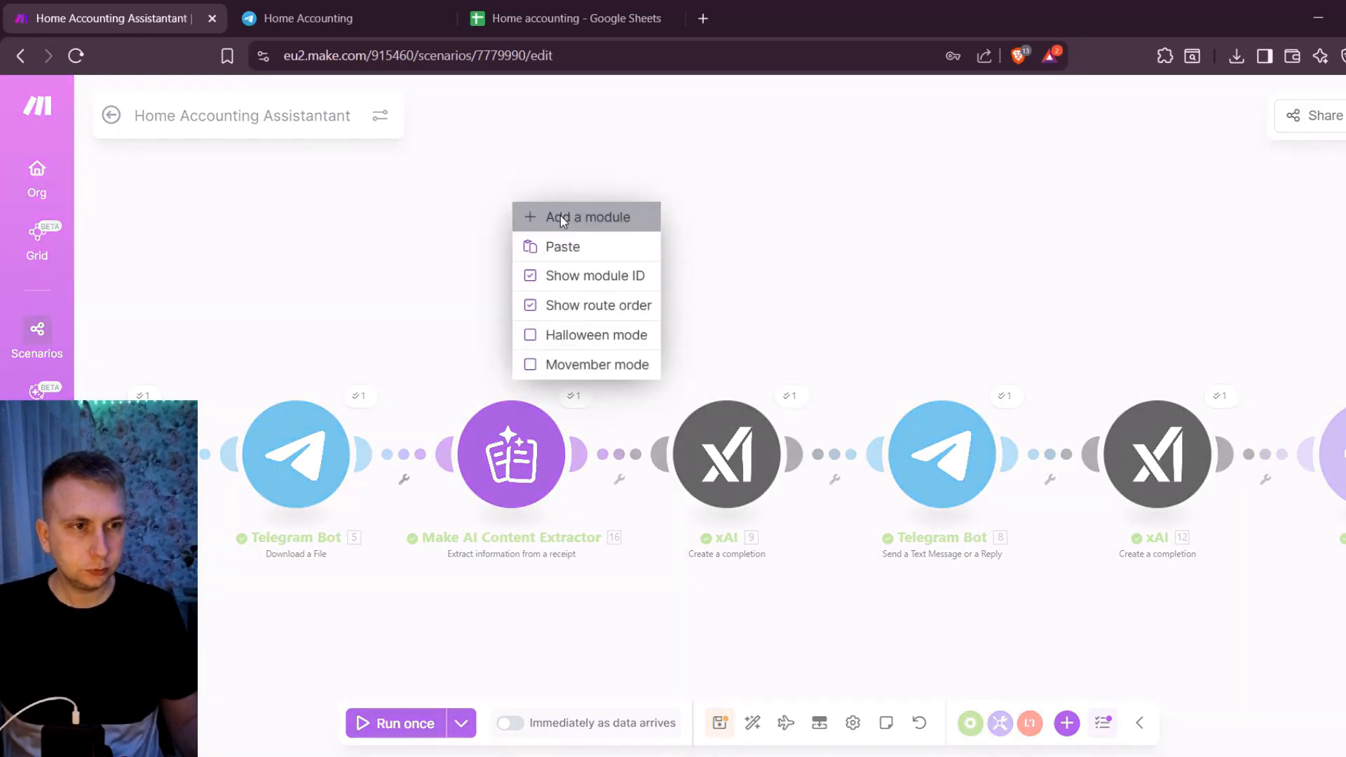
click(571, 216)
click(517, 196)
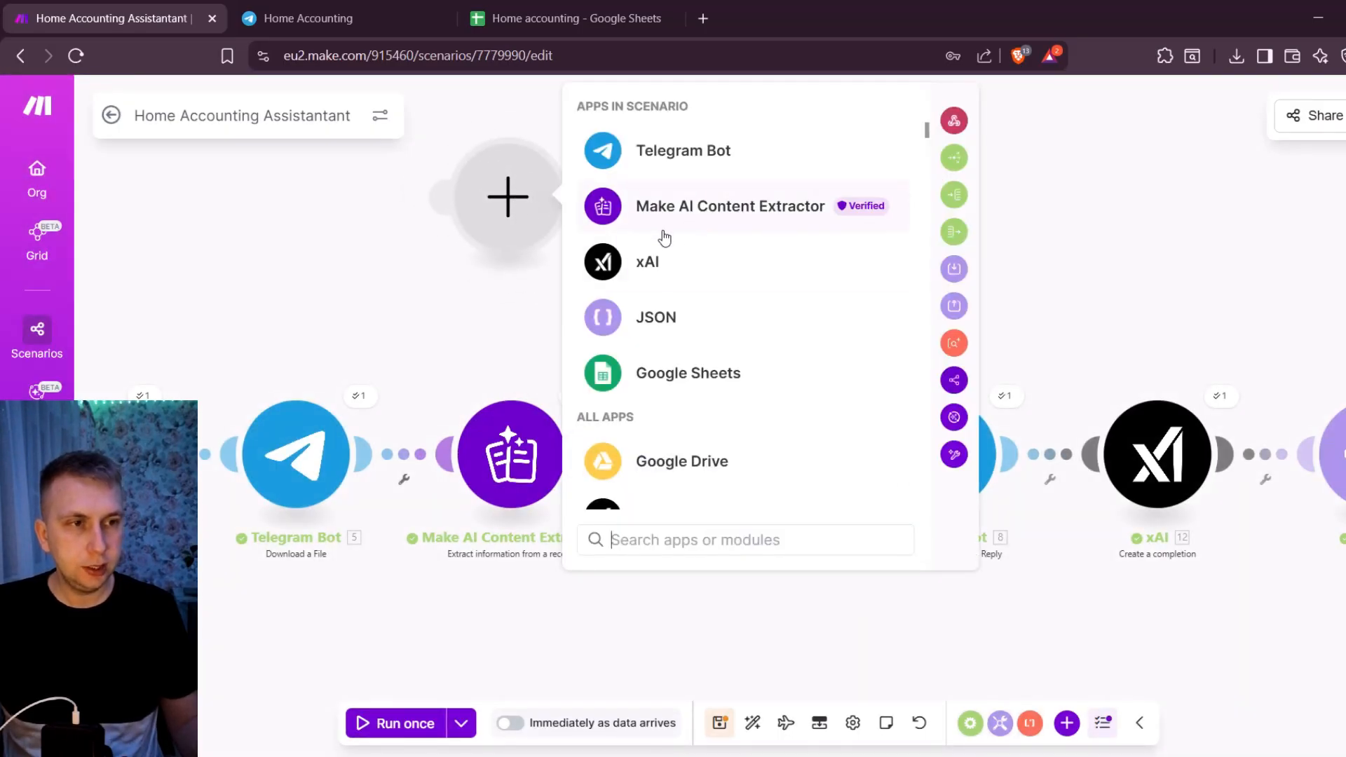
click(724, 213)
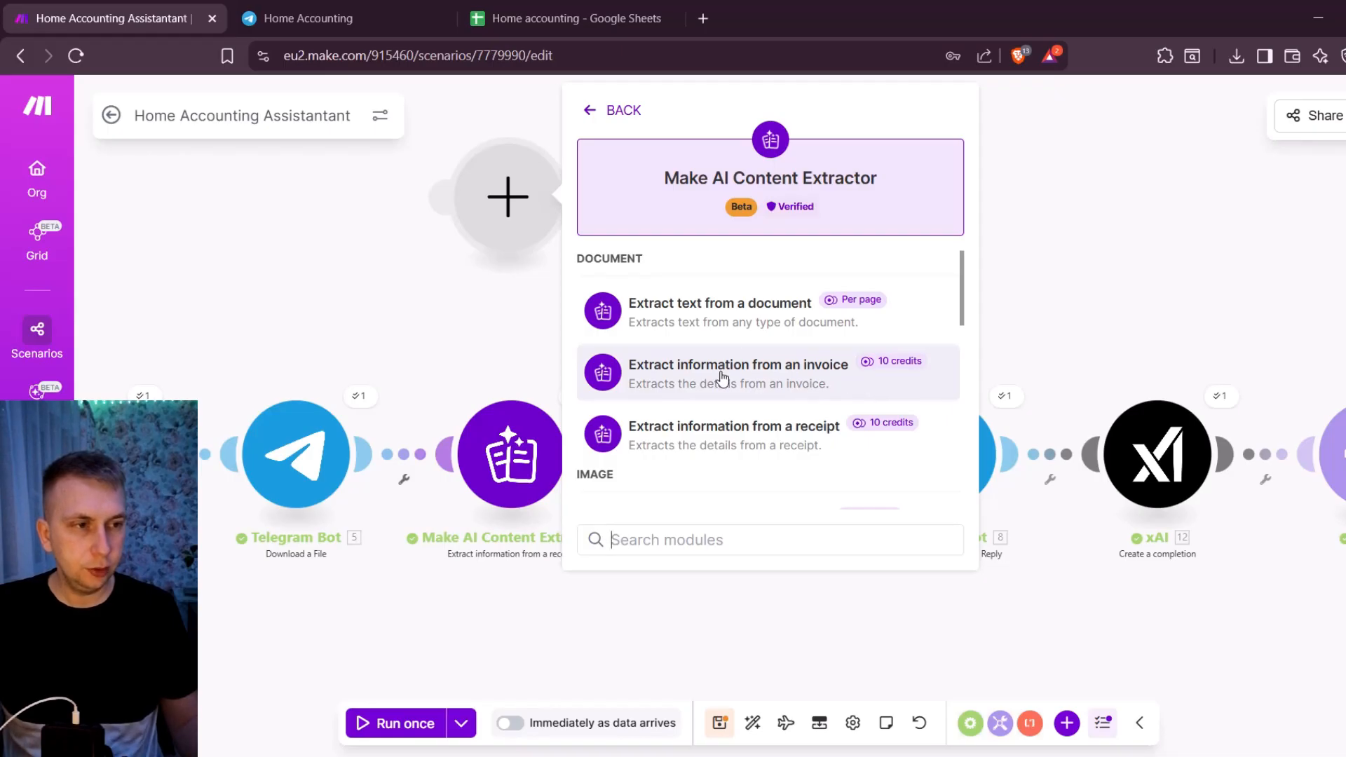
scroll(701, 406, down, 2)
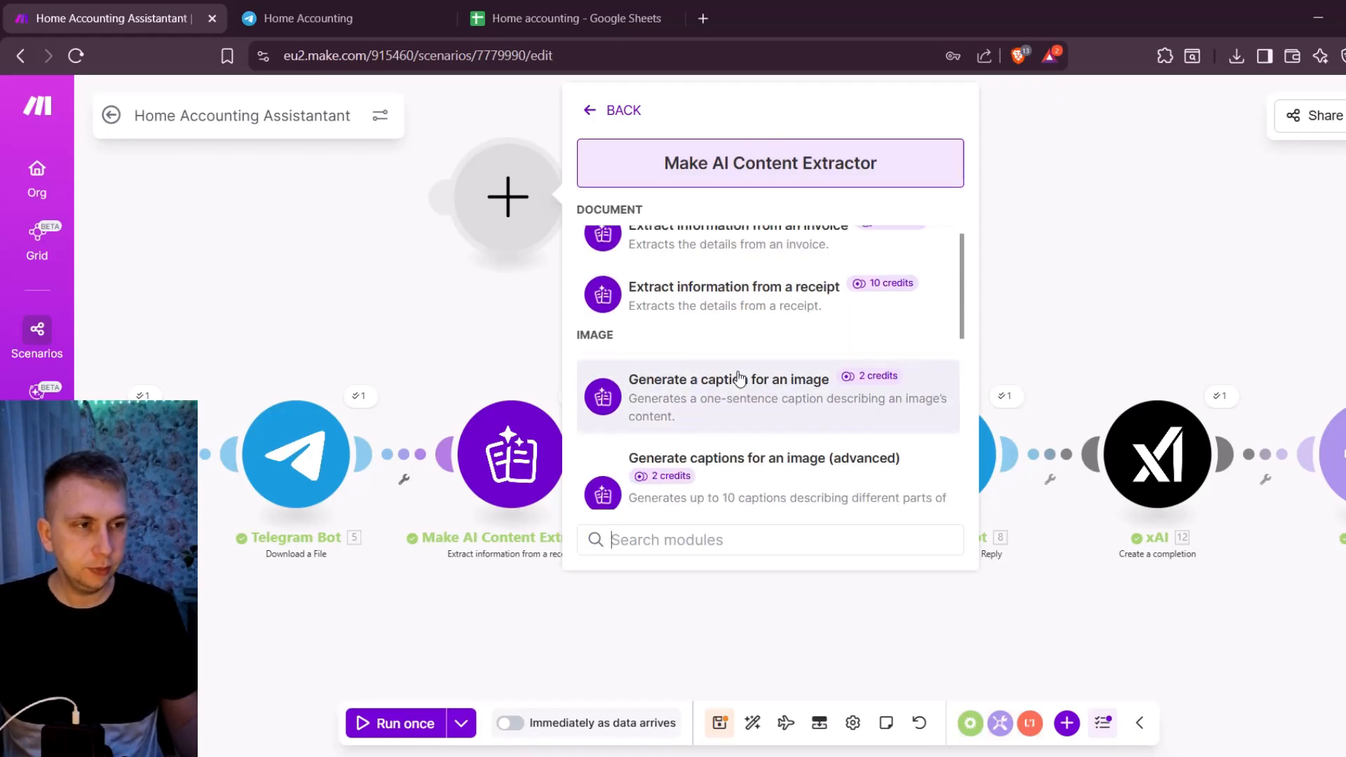
scroll(732, 420, up, 2)
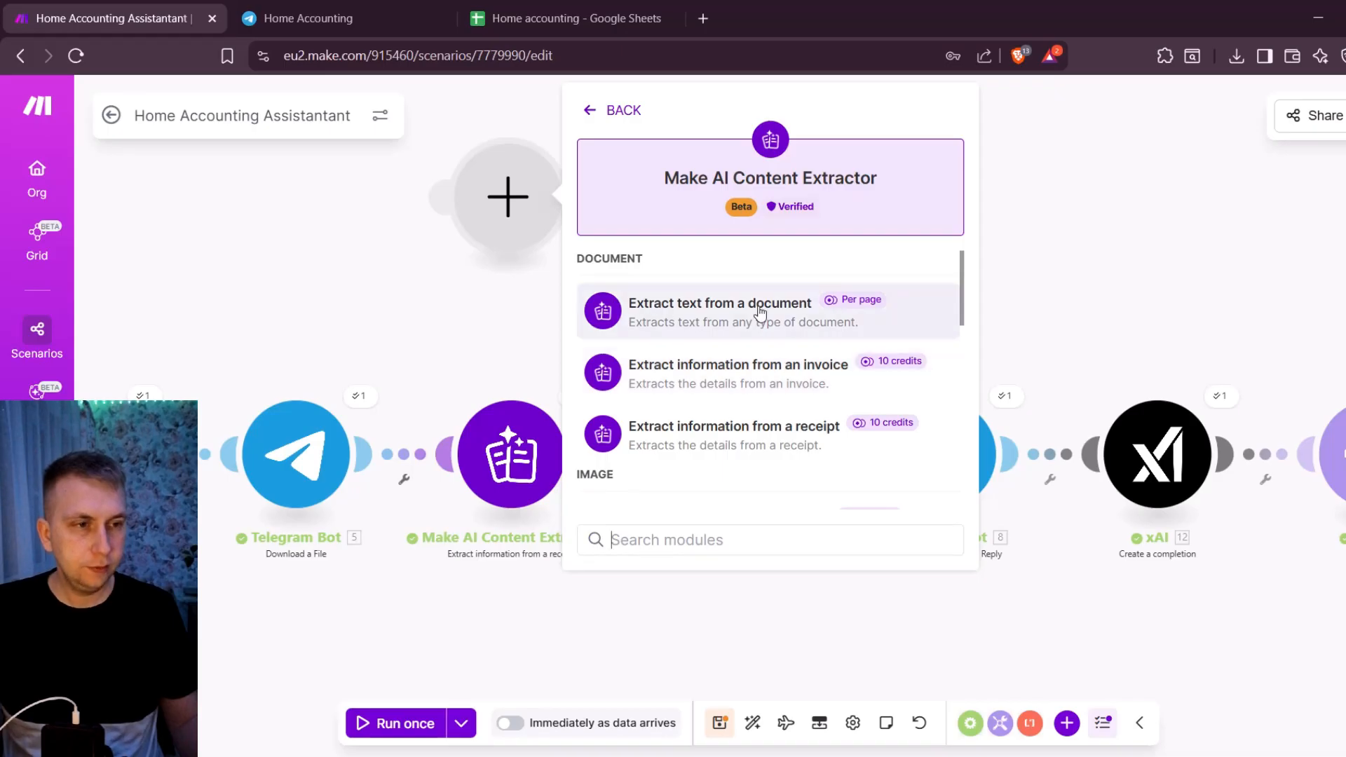
scroll(761, 305, down, 2)
scroll(771, 314, up, 2)
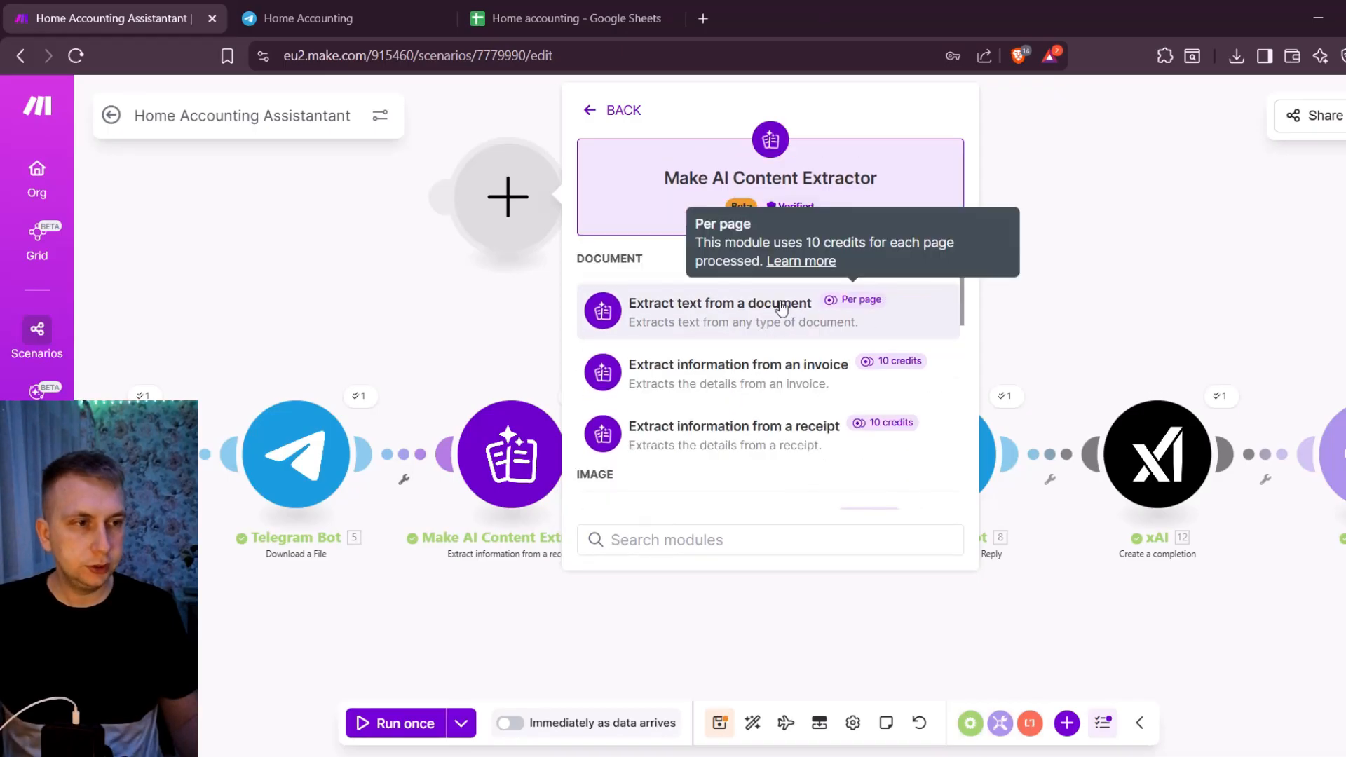
mouse_move(825, 300)
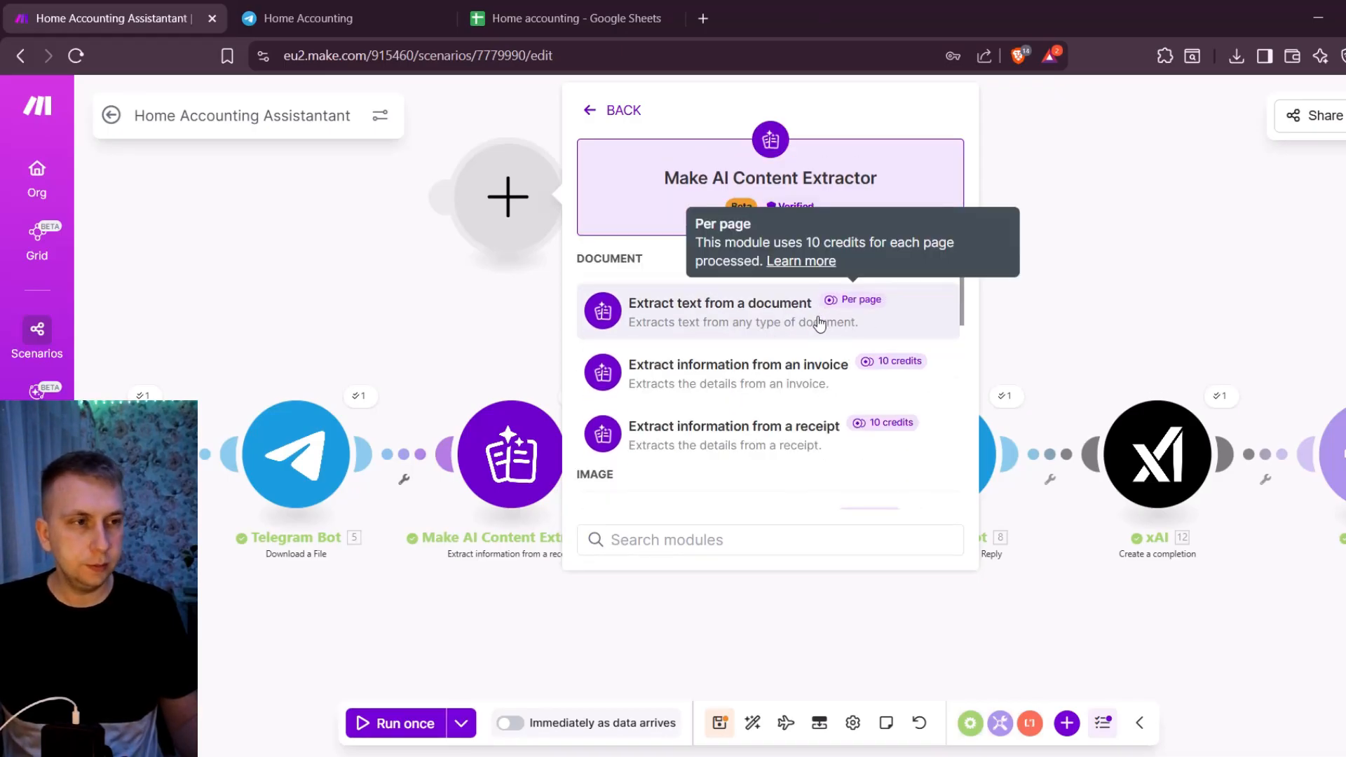
mouse_move(868, 303)
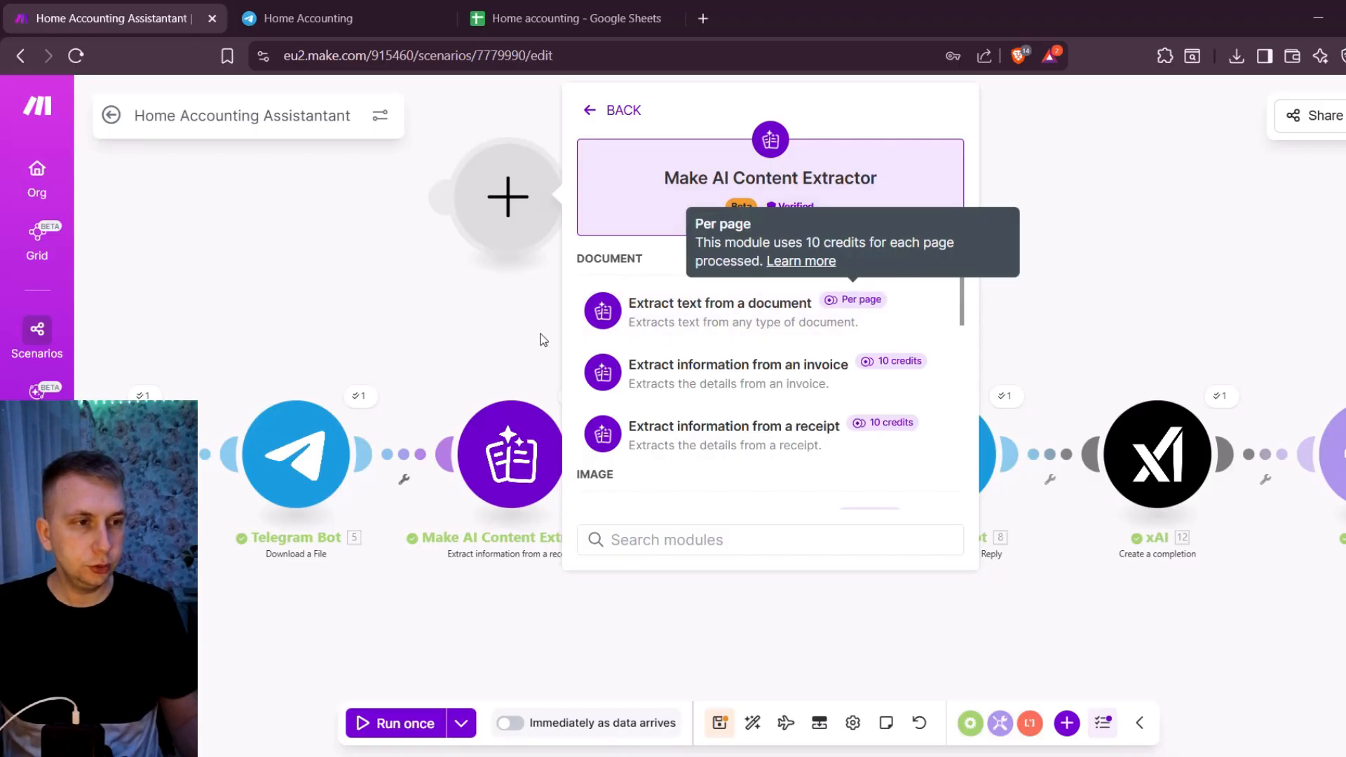
- Close the module picker and delete the blank module from the canvas
click(510, 300)
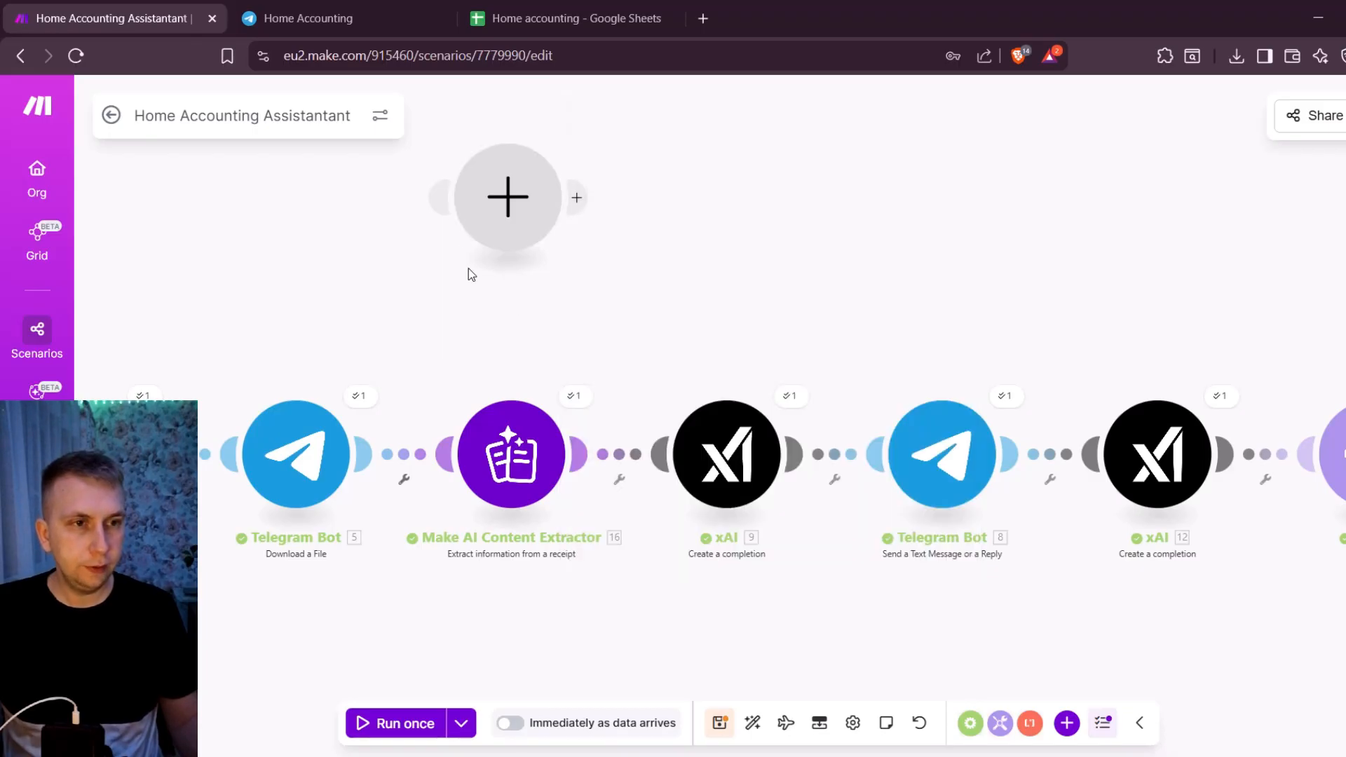
right_click(509, 206)
click(589, 259)
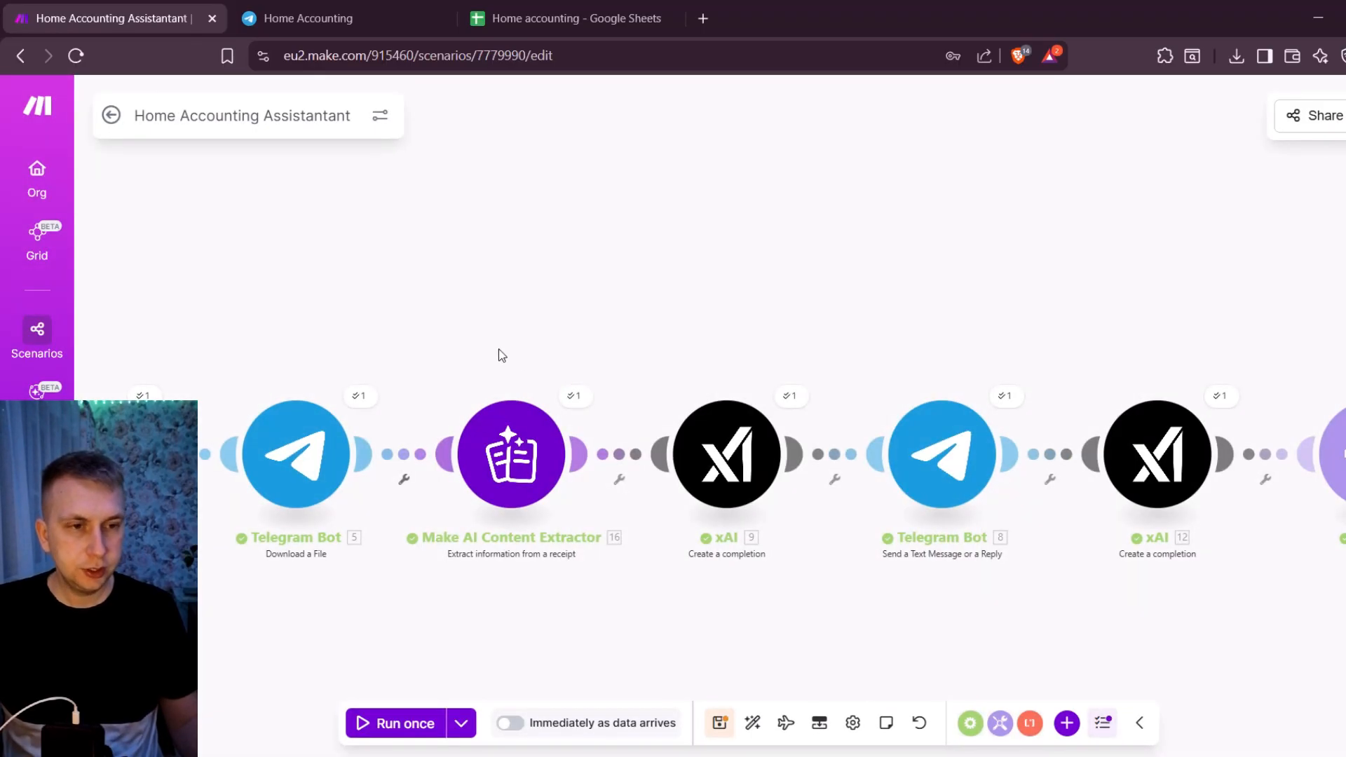
- Open the xAI module that follows the content extractor and read its model setting and system message prompt
drag(510, 347, 443, 287)
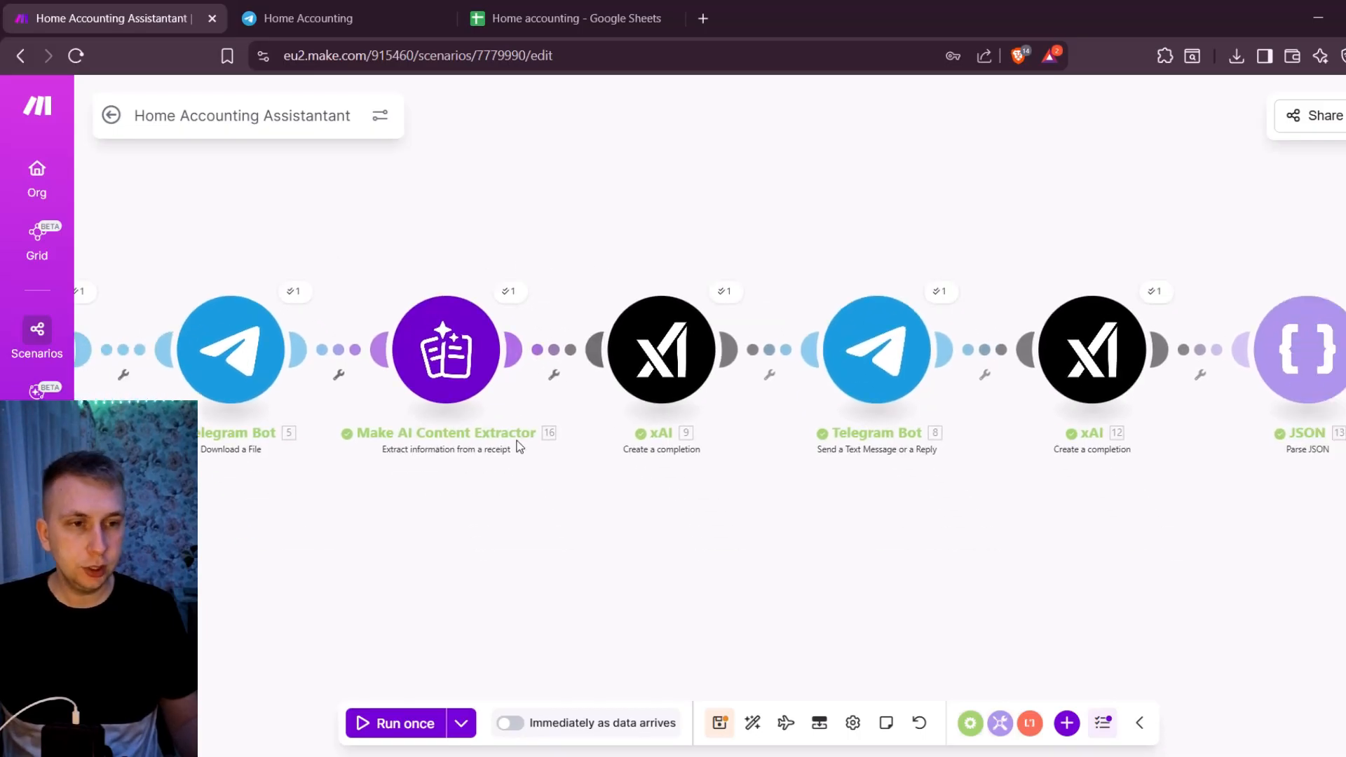
scroll(417, 253, down, 2)
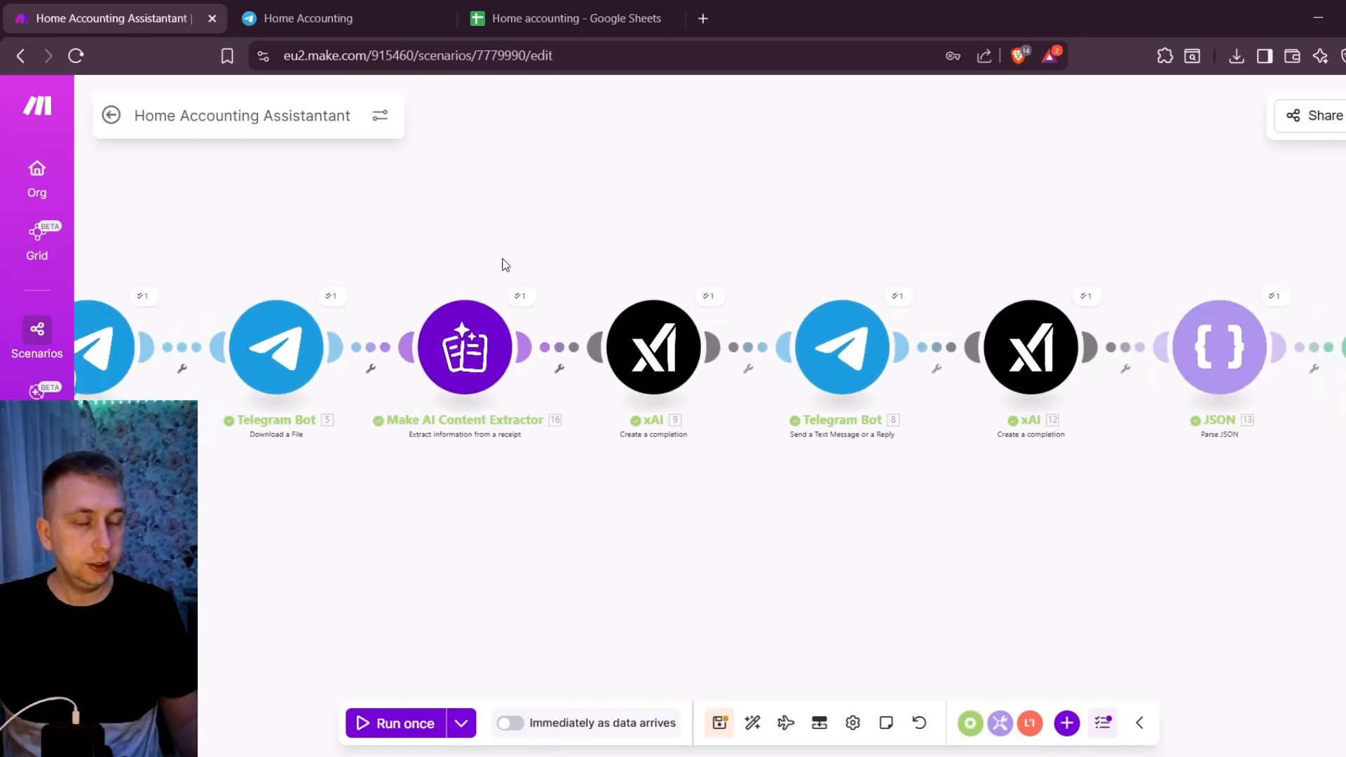
click(662, 348)
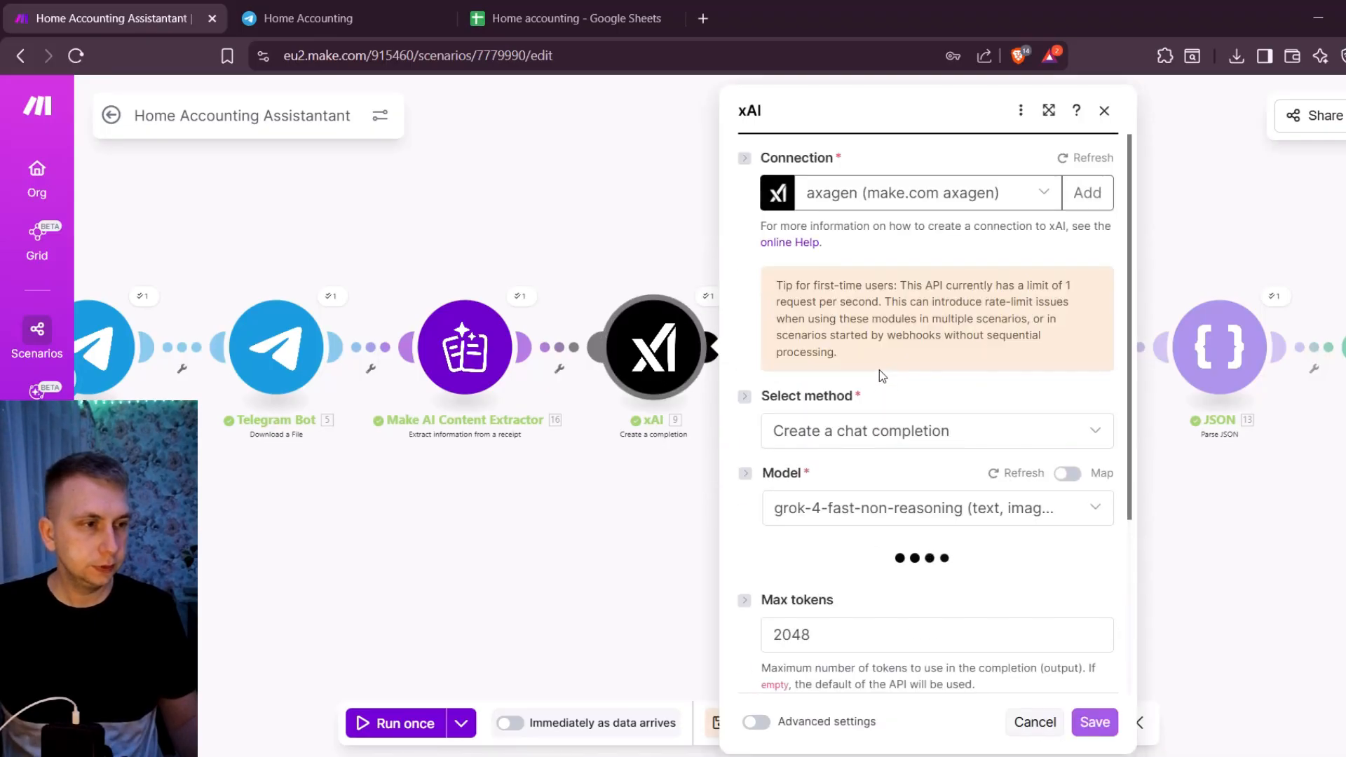
scroll(881, 374, down, 4)
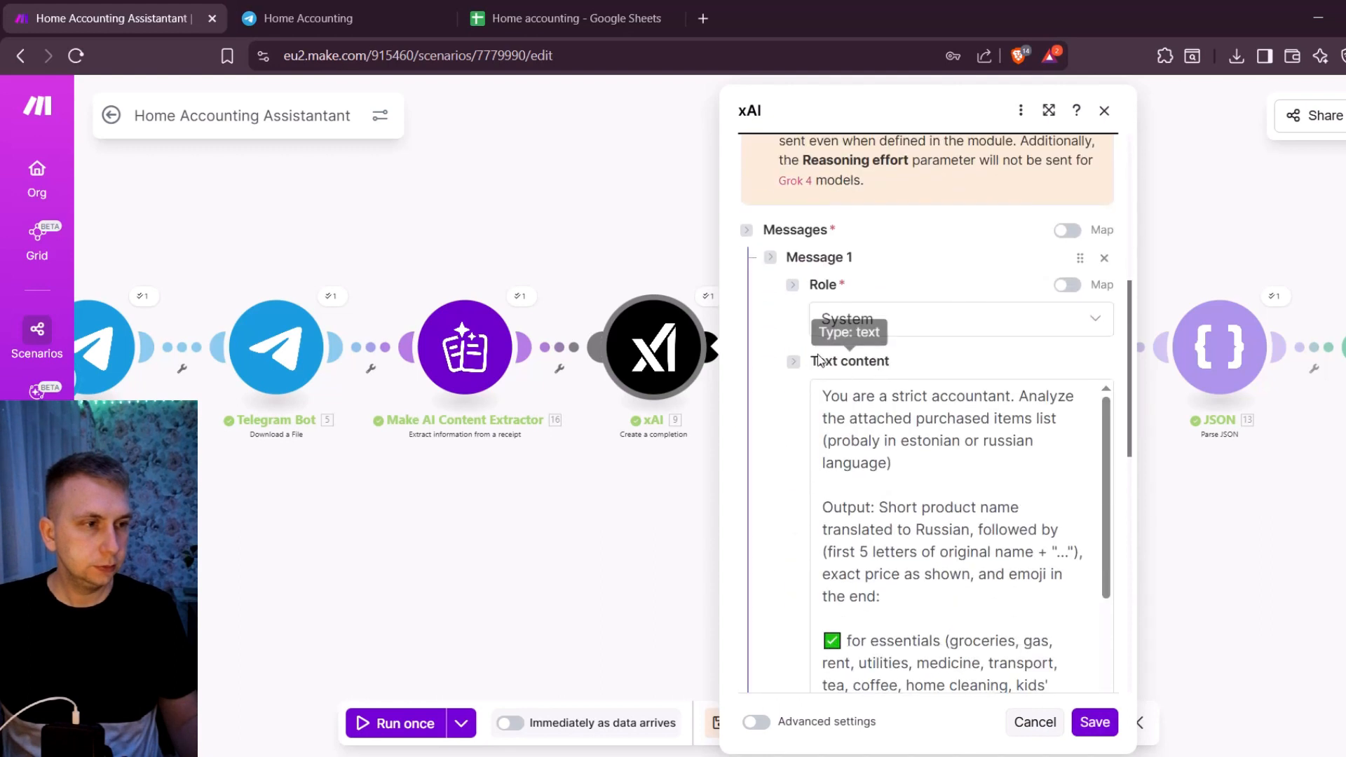
scroll(884, 358, down, 5)
scroll(897, 338, down, 3)
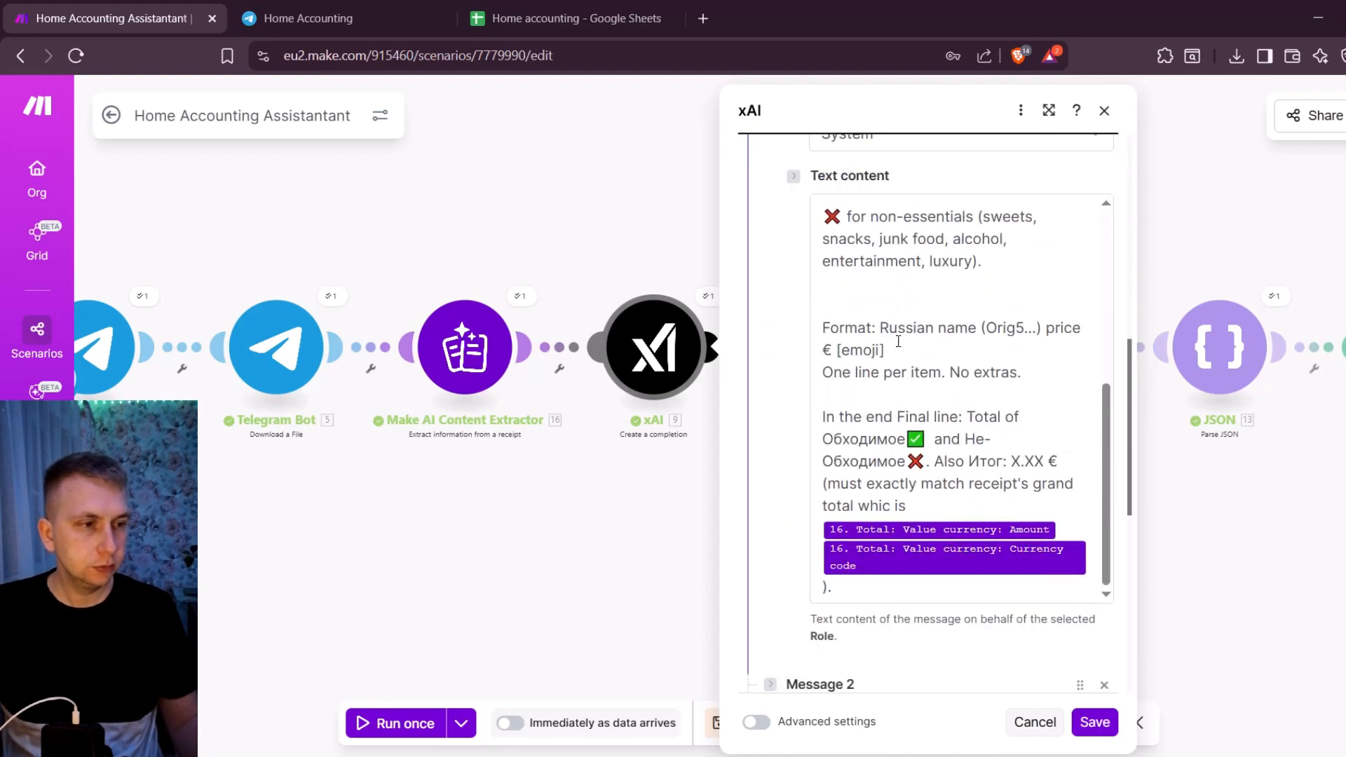
- Move the first xAI module below the main row, between the content extractor and the Telegram reply module
drag(654, 356, 643, 602)
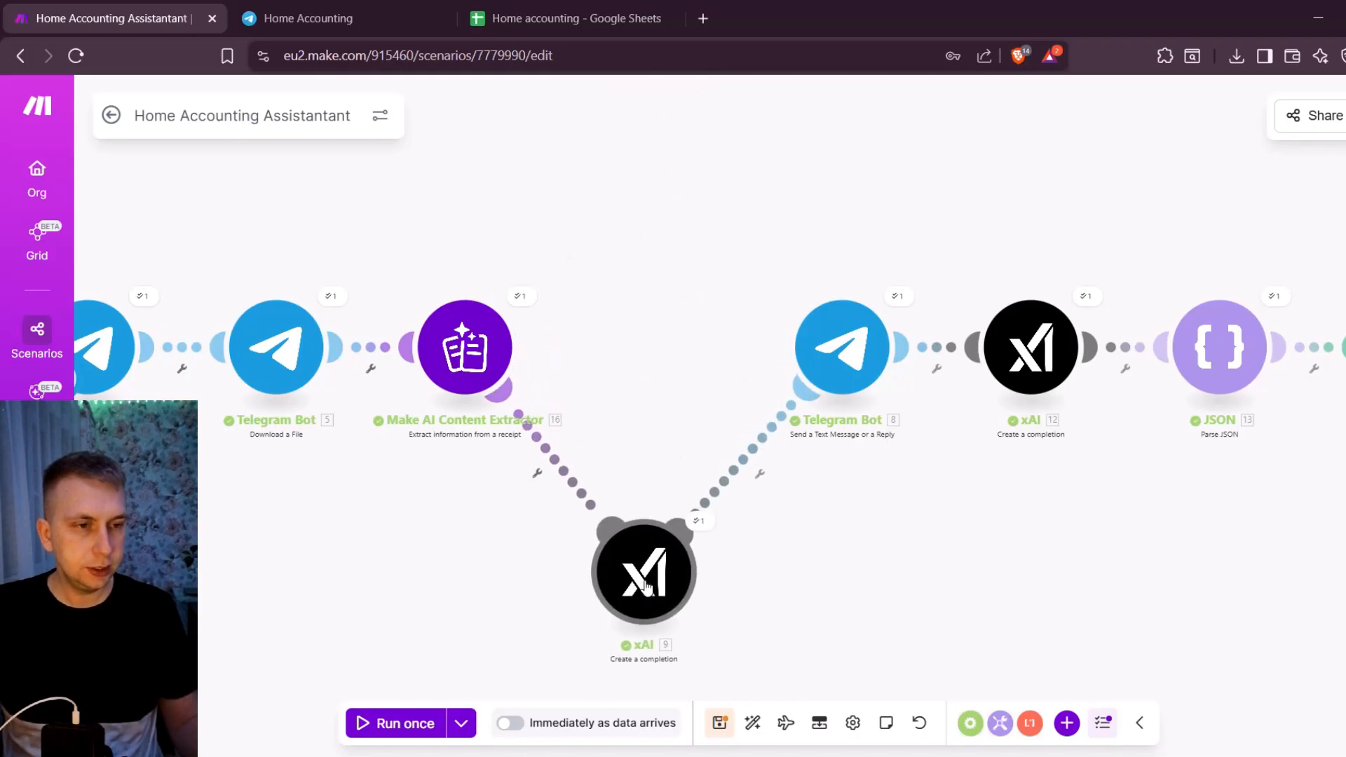
scroll(574, 393, down, 3)
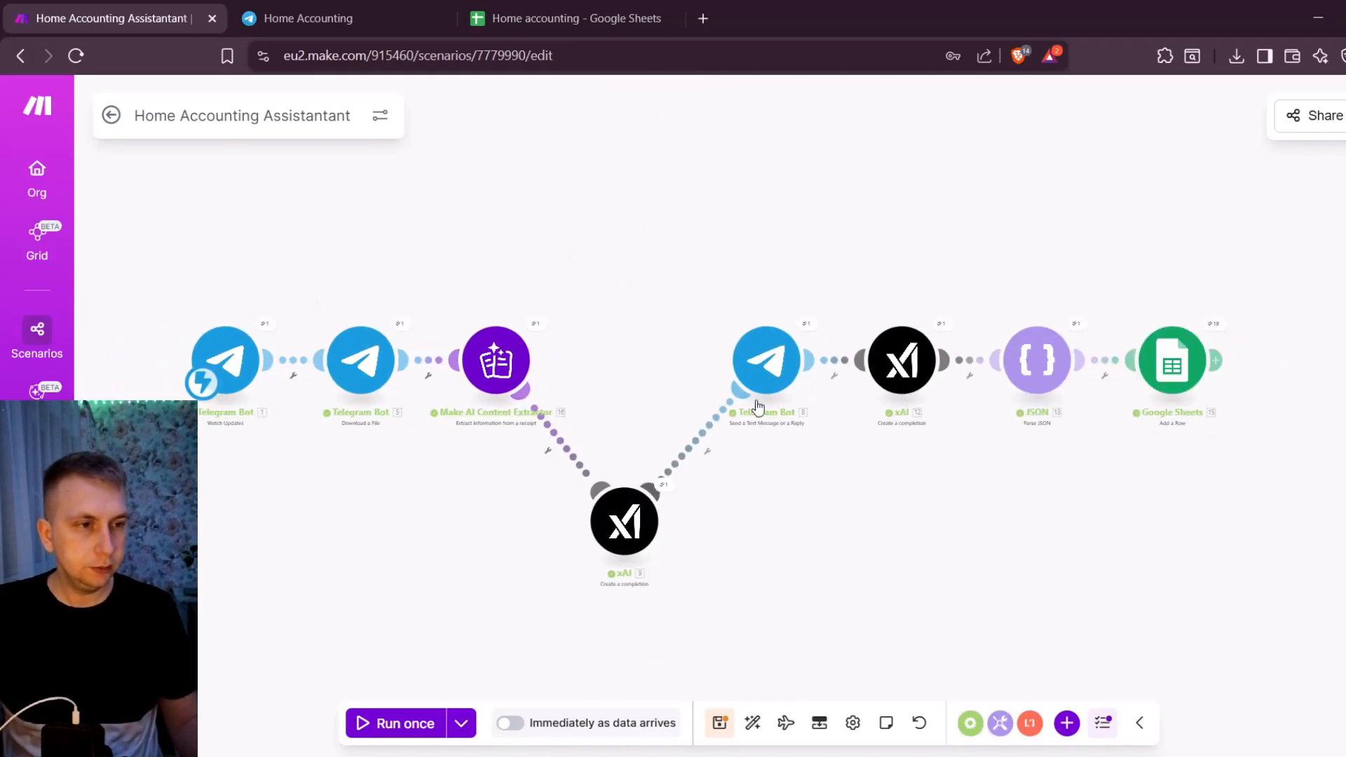
- Switch to the Home Accounting chat in Telegram to check the bot's message against the prompt's output format
click(314, 7)
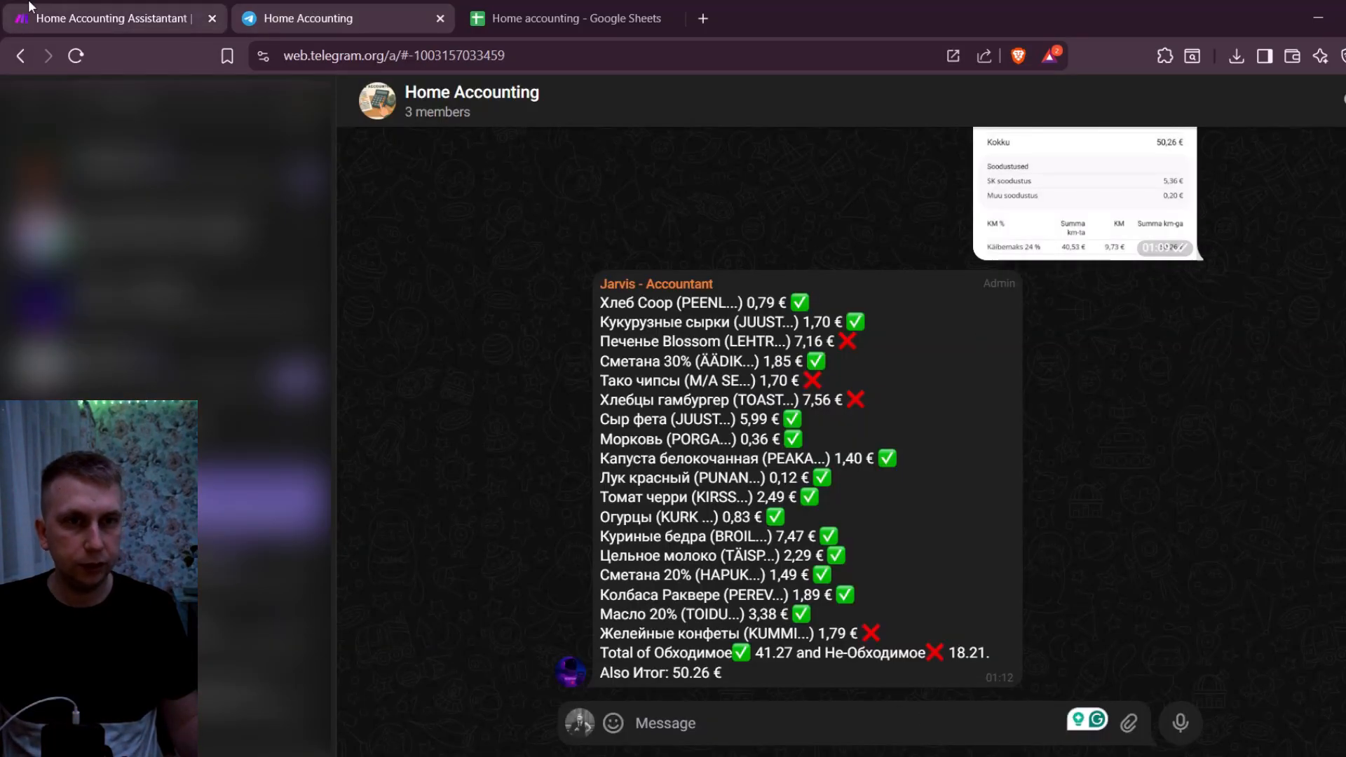
- Switch back to the Make scenario and move the first xAI module back up into the main row
click(129, 9)
drag(634, 475, 636, 337)
drag(686, 275, 580, 265)
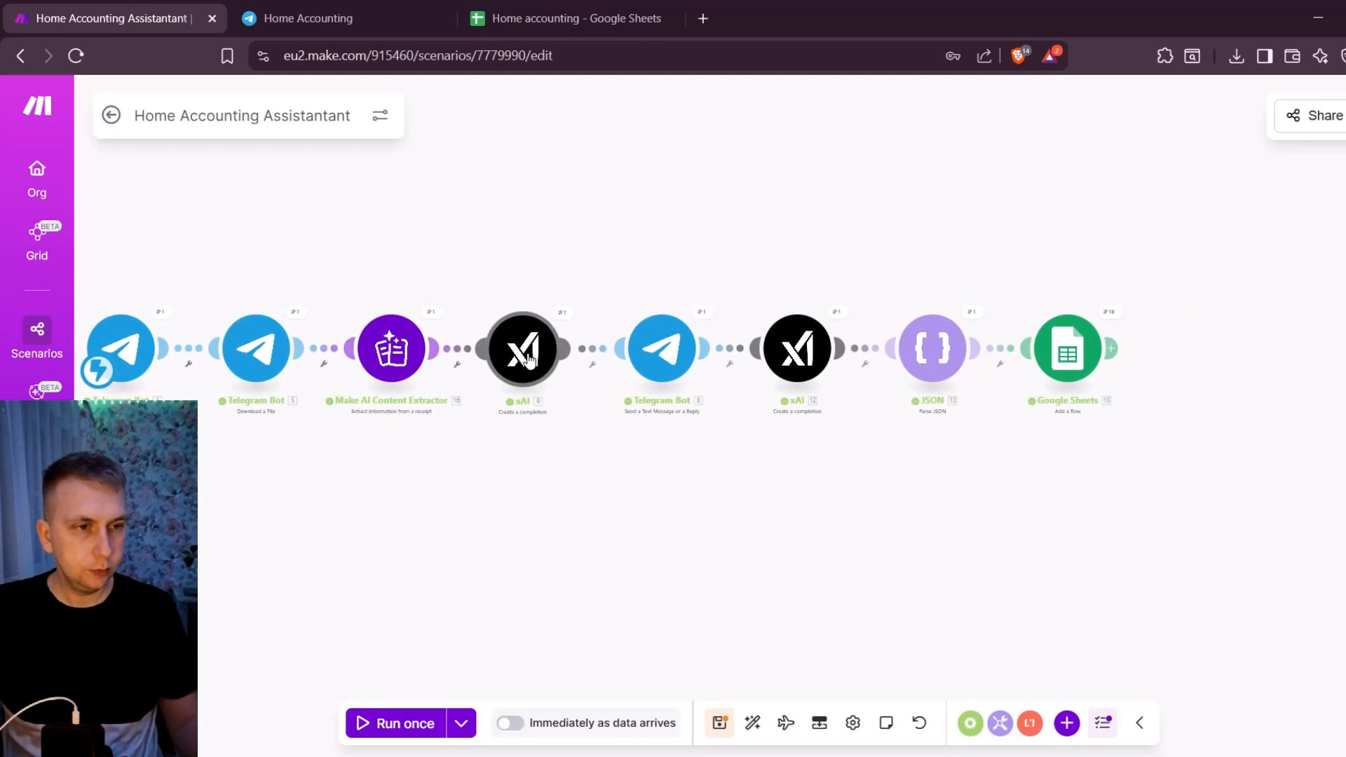
- Open the Telegram reply module, review its Chat ID, Text mapping and optional message settings, and save it
scroll(639, 305, up, 3)
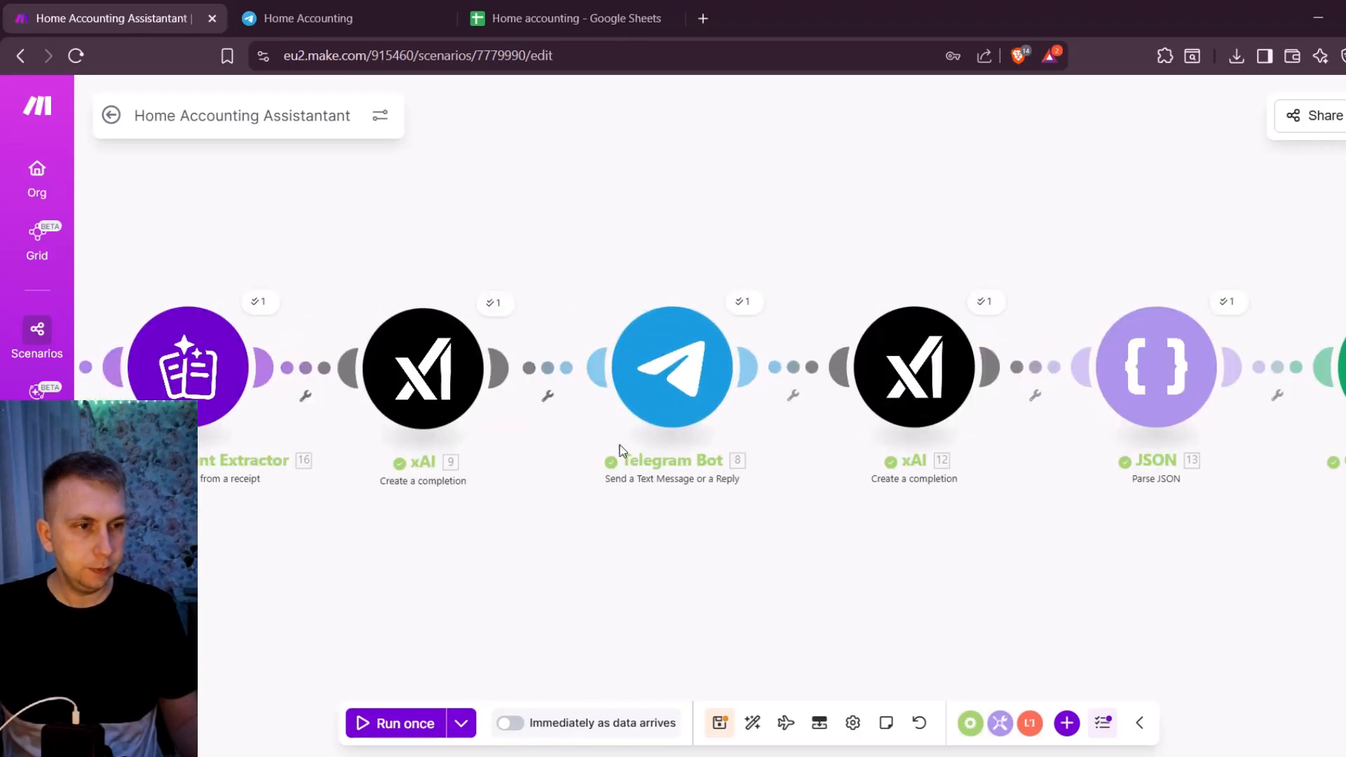
click(666, 382)
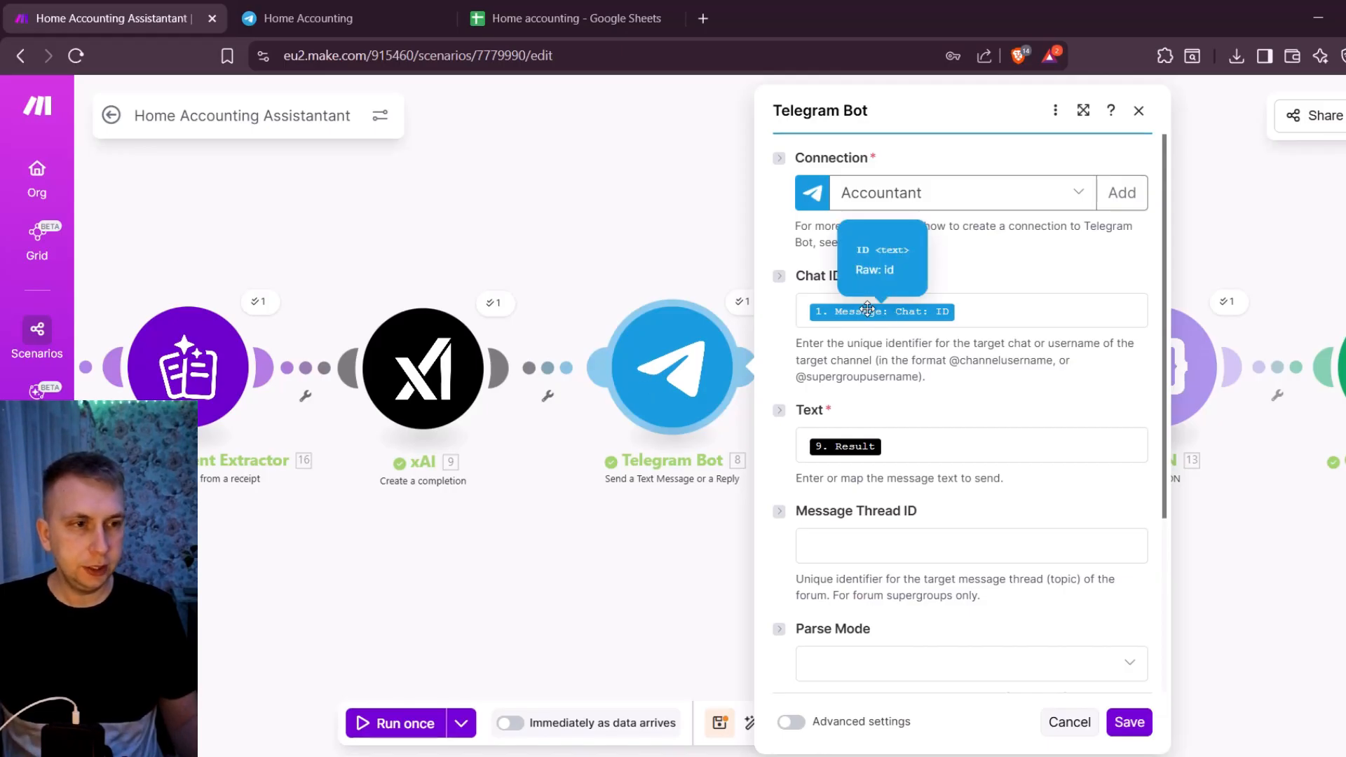
scroll(809, 325, down, 3)
scroll(545, 190, down, 2)
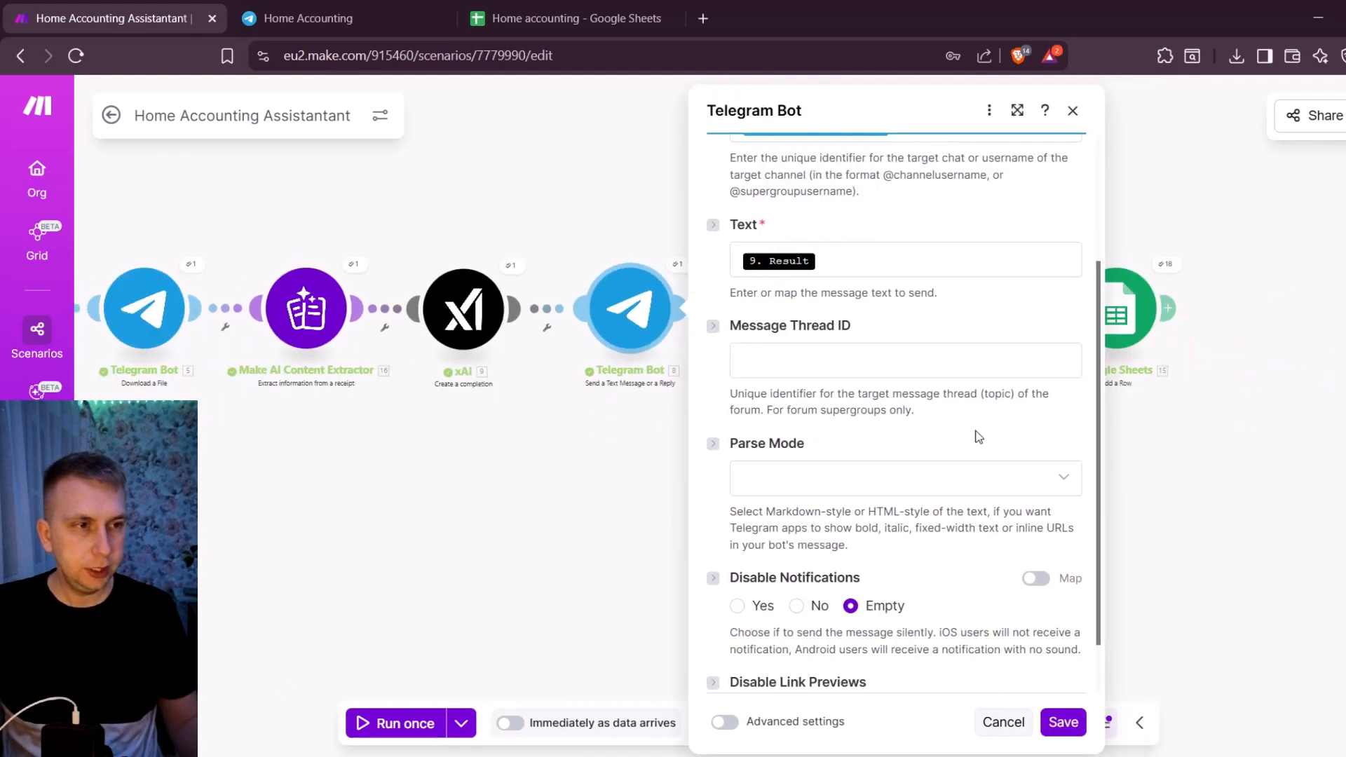
scroll(976, 436, up, 3)
scroll(375, 219, down, 1)
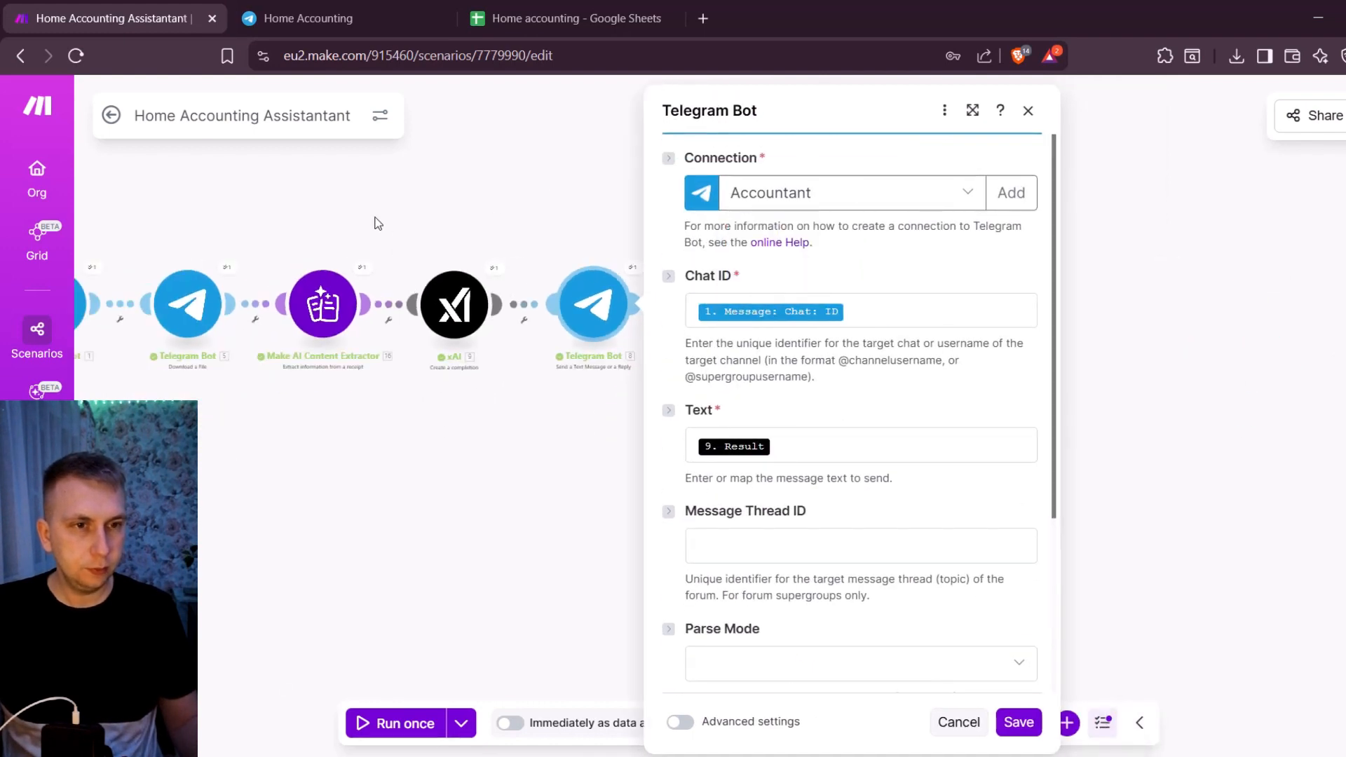
drag(376, 219, 465, 235)
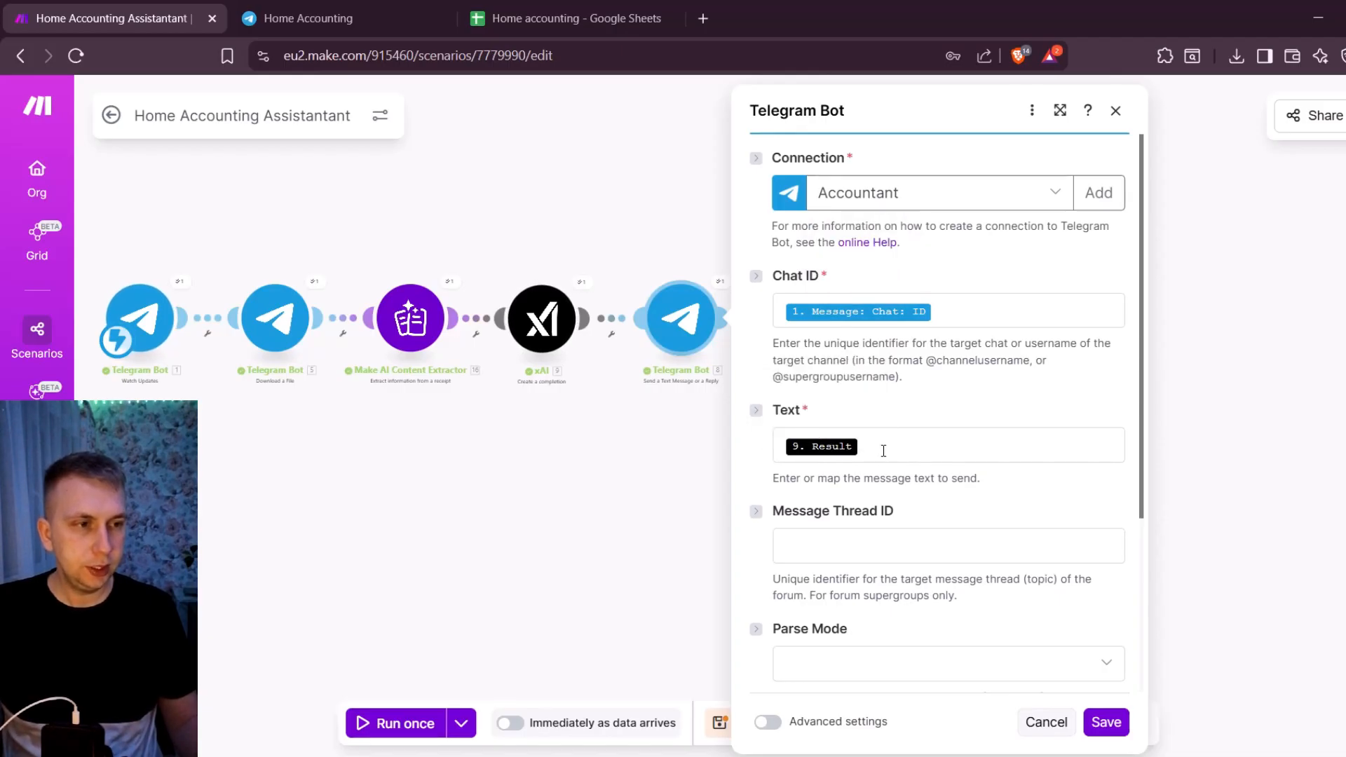
scroll(884, 448, down, 1)
scroll(883, 451, down, 2)
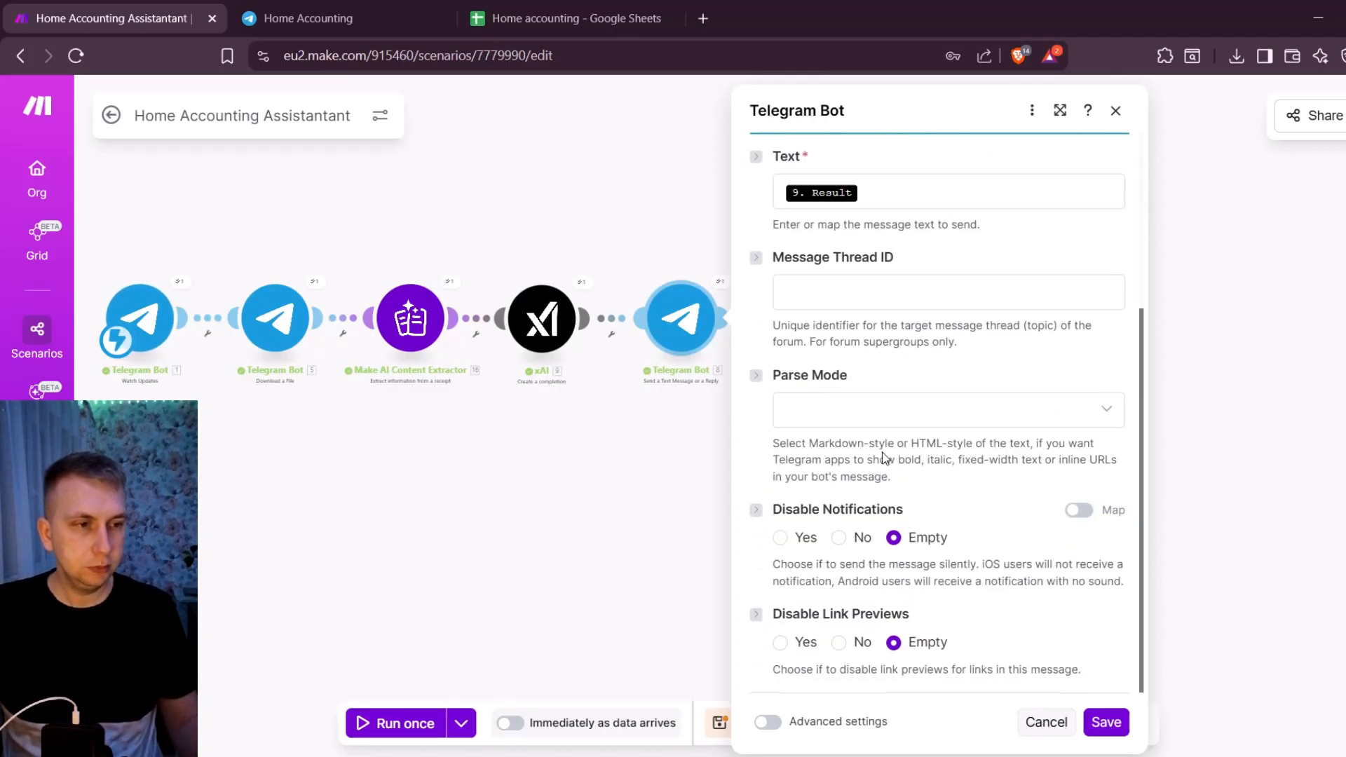
click(1111, 725)
- Open the second xAI module, between the Telegram reply and JSON modules, and read the category list in its Message 1 prompt
scroll(786, 202, up, 1)
drag(786, 201, 565, 205)
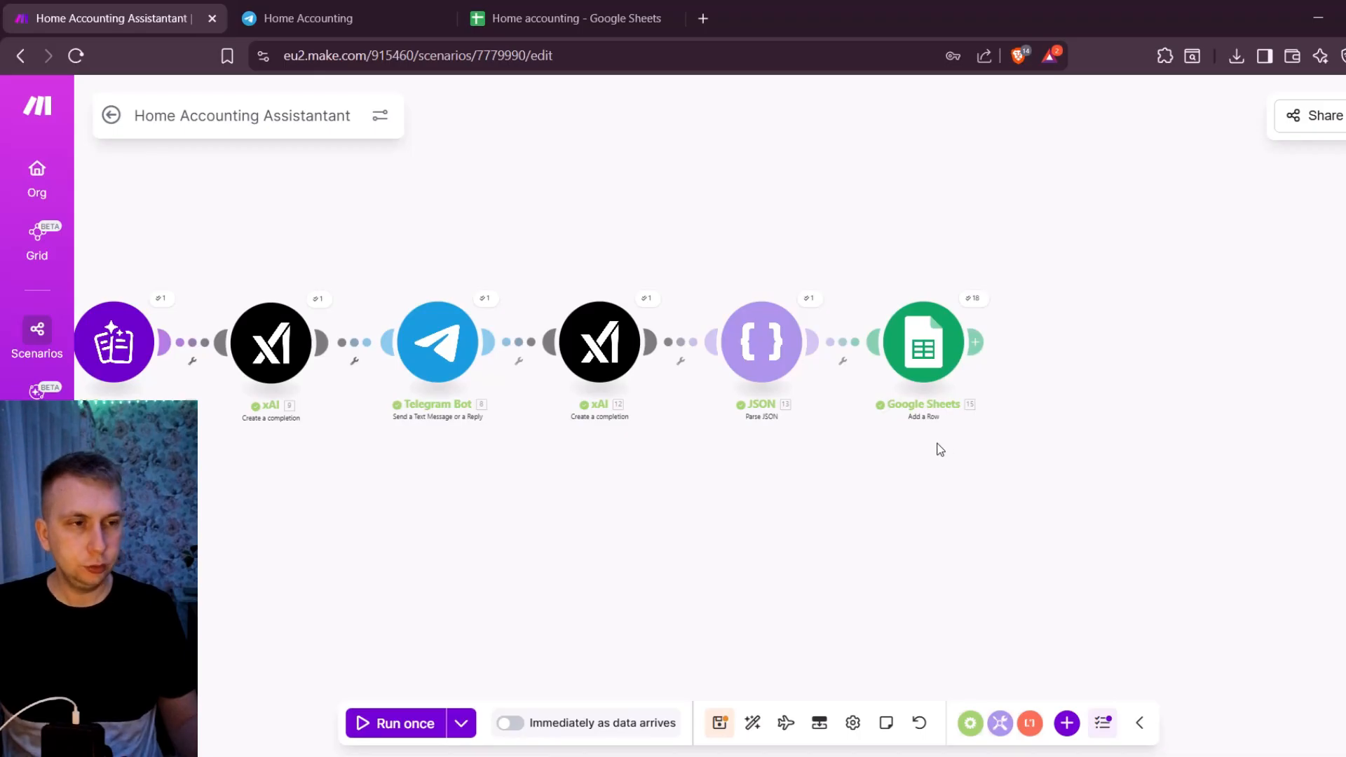
scroll(697, 323, up, 1)
click(573, 345)
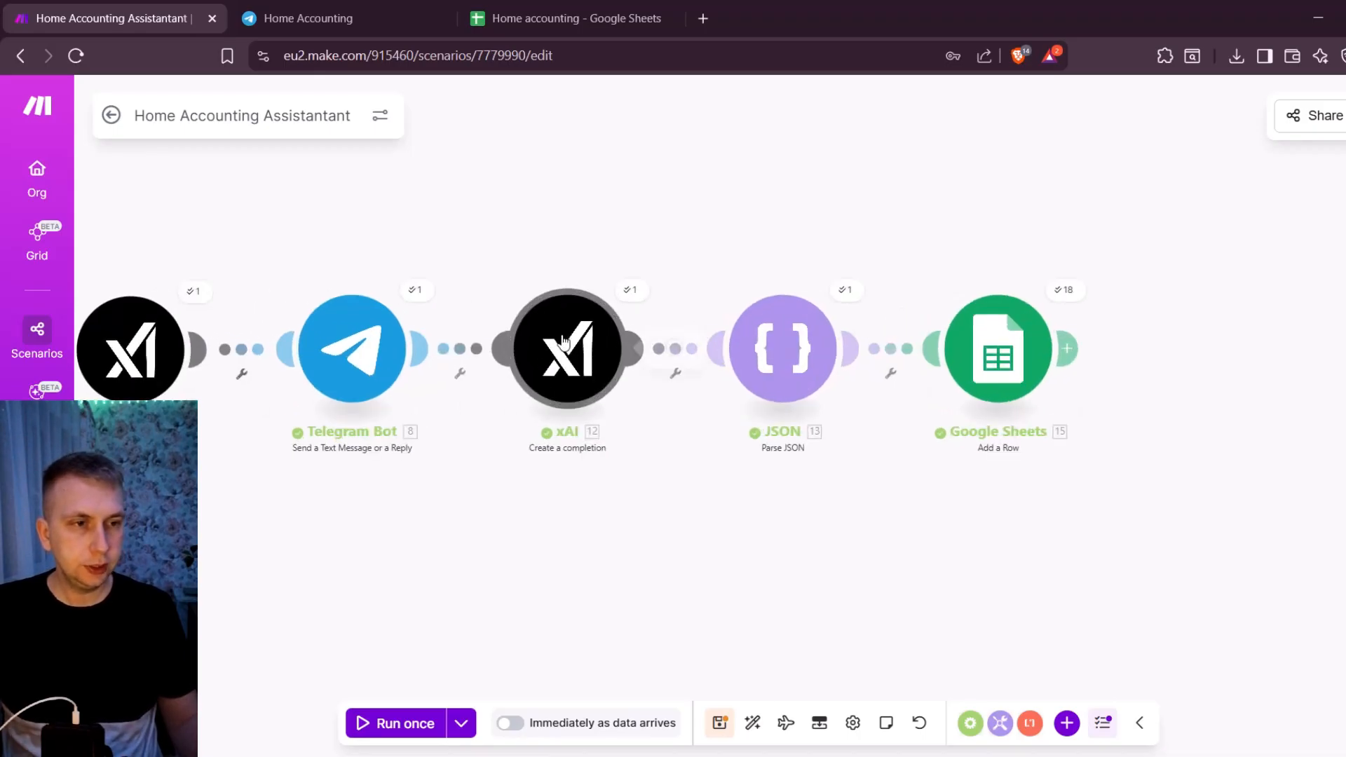
scroll(842, 352, down, 10)
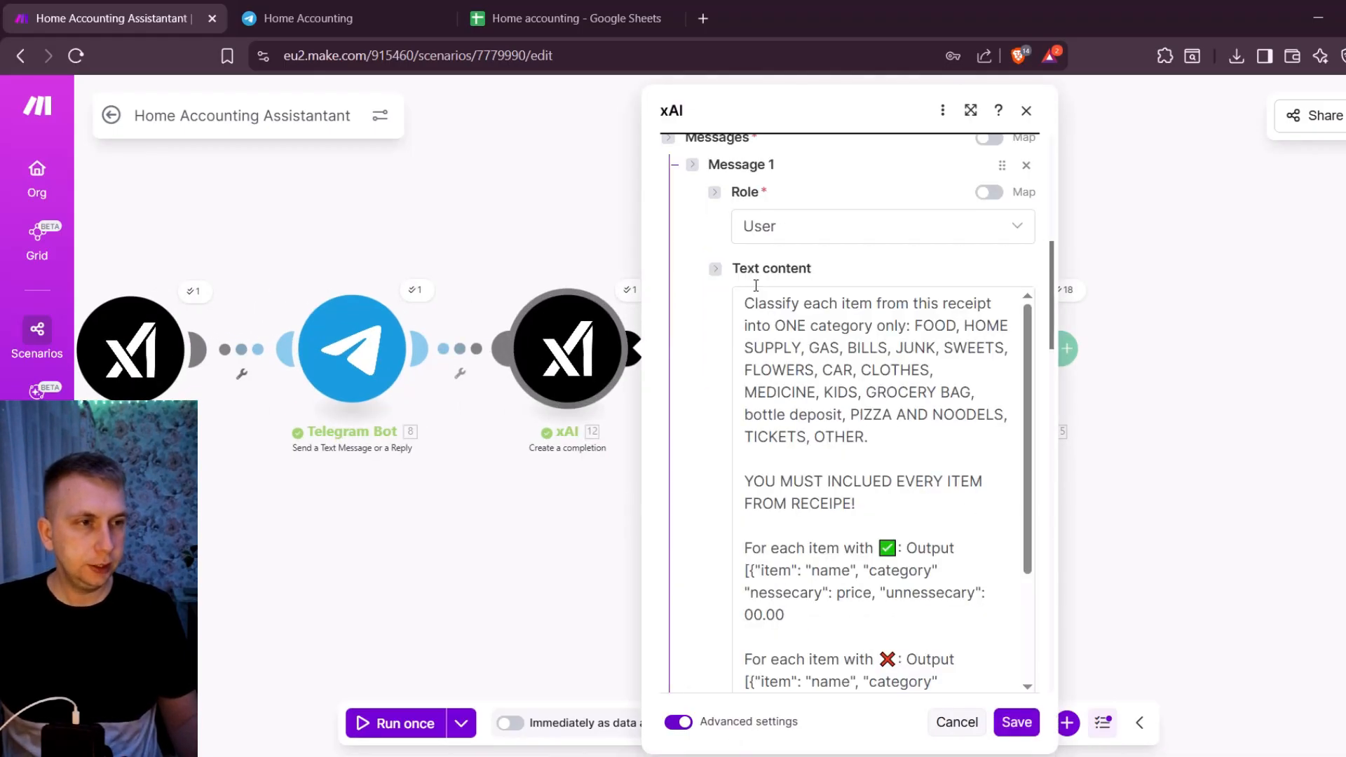
scroll(699, 322, down, 1)
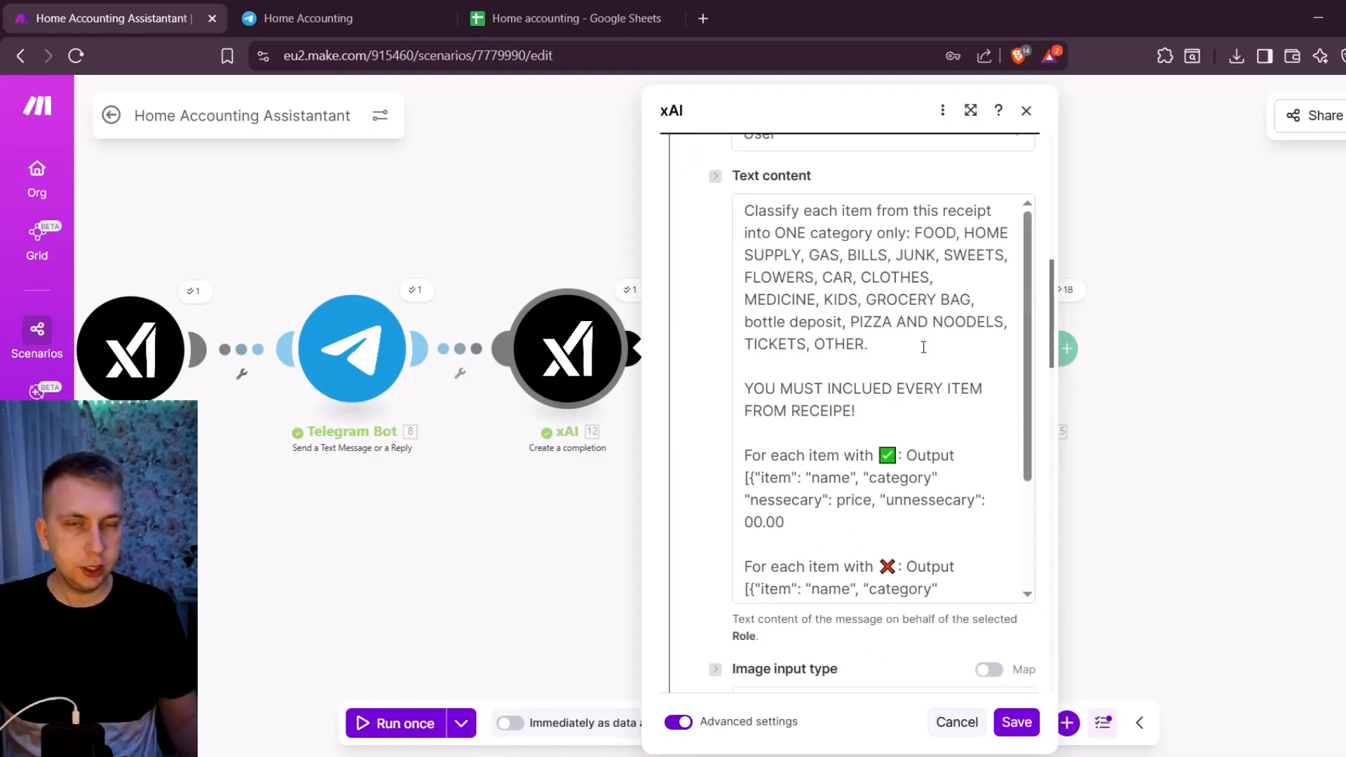
scroll(848, 234, up, 2)
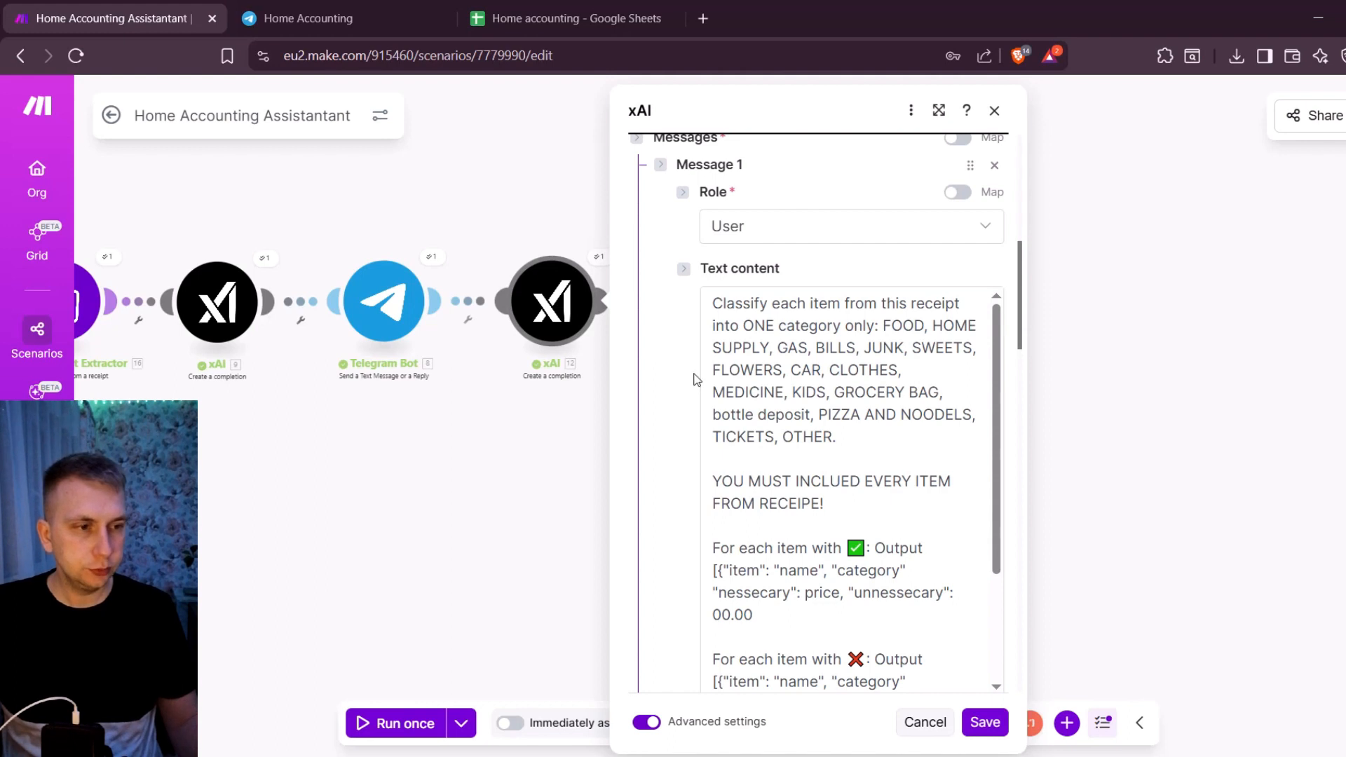
- Examine the second xAI module's JSON output rules for necessary and unnecessary items, along with its model setting
scroll(802, 403, down, 3)
scroll(802, 400, down, 1)
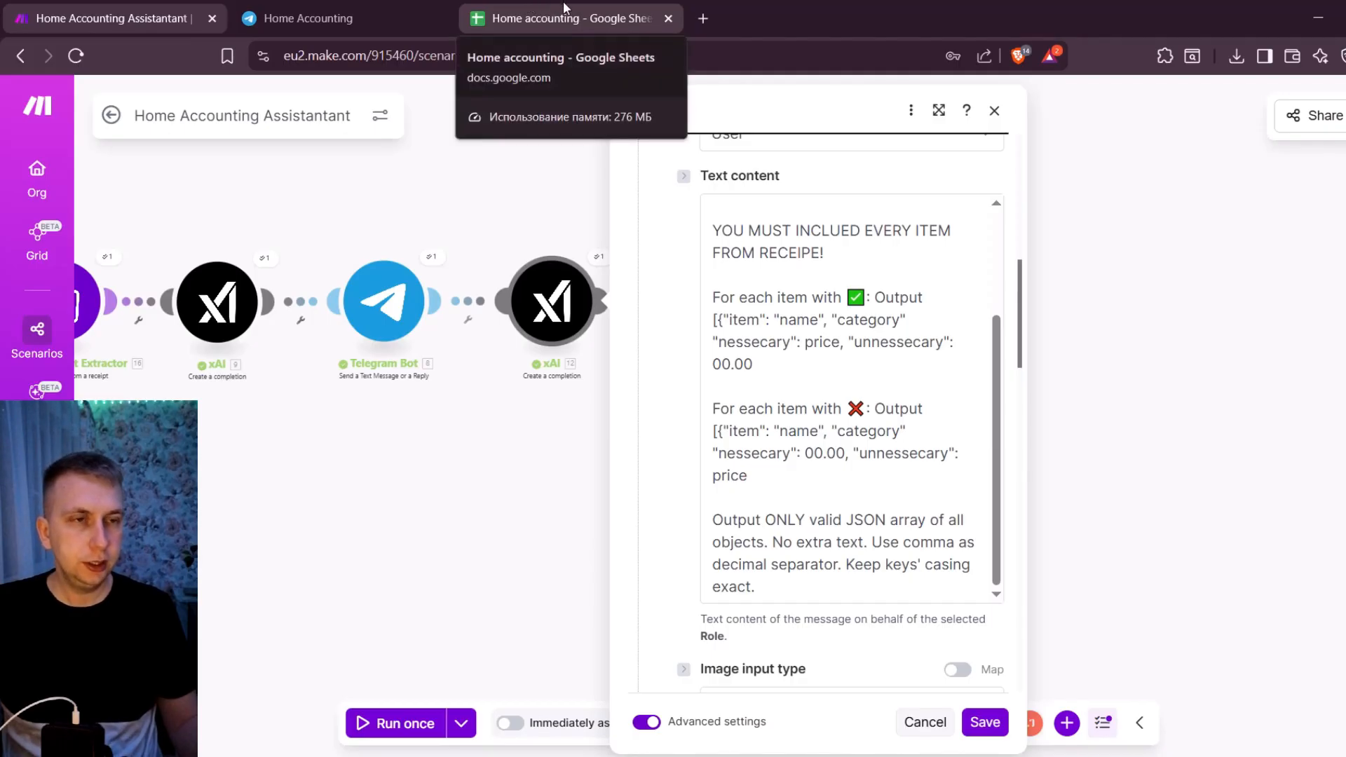
scroll(702, 332, up, 5)
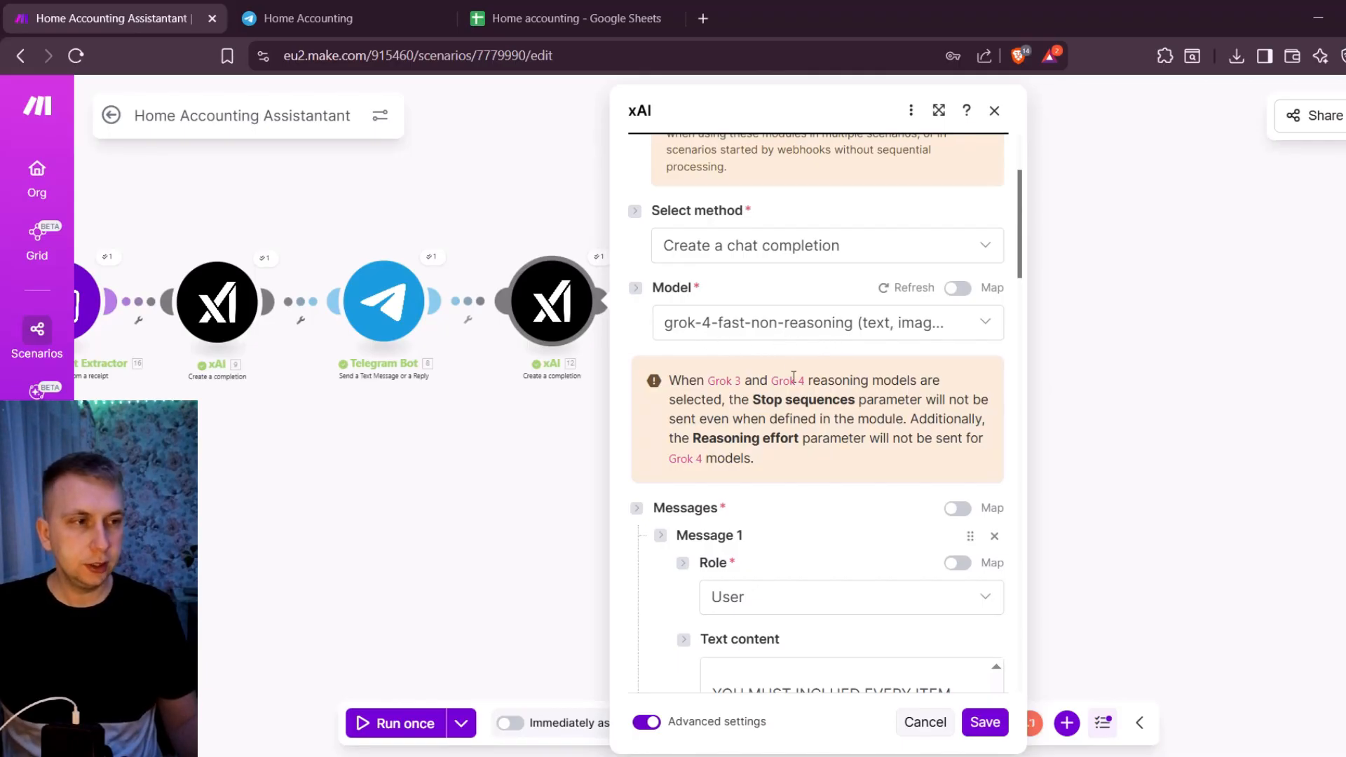
scroll(683, 394, down, 7)
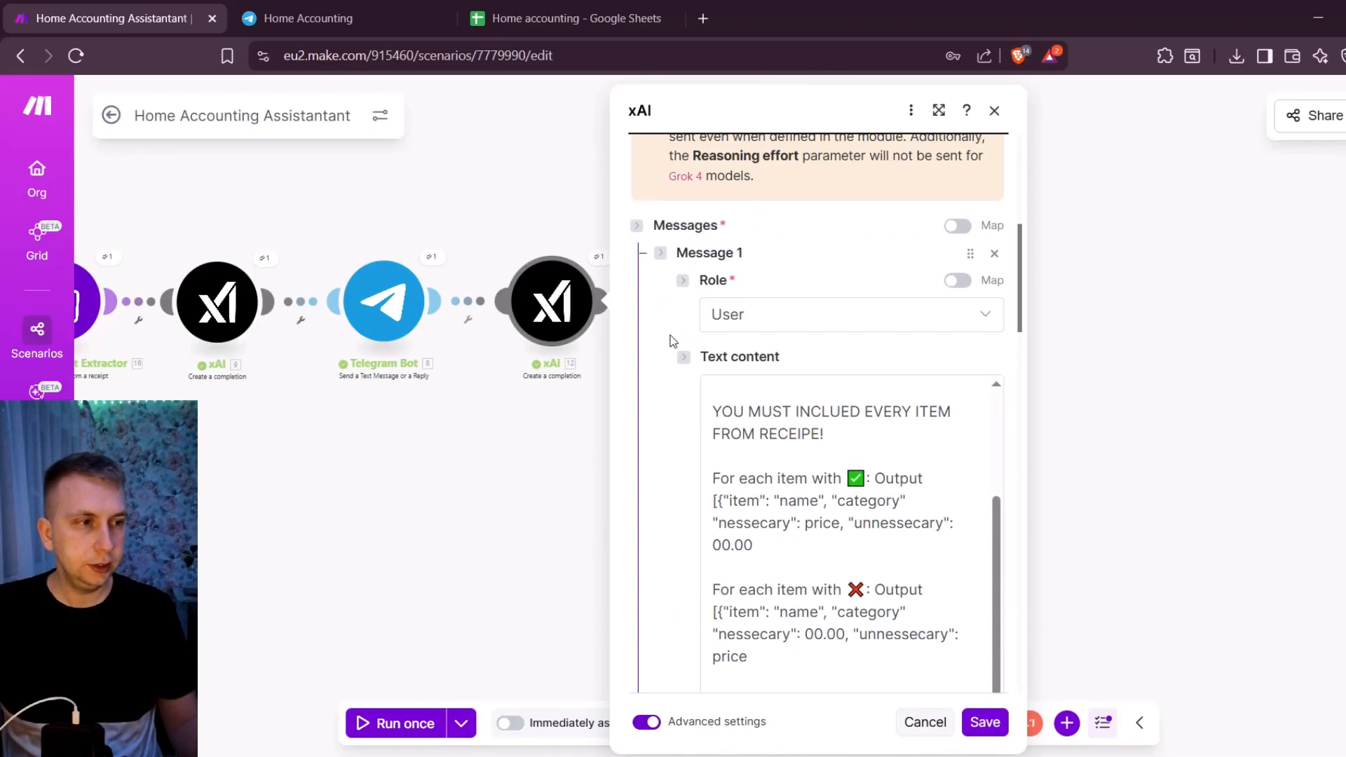
scroll(796, 422, up, 2)
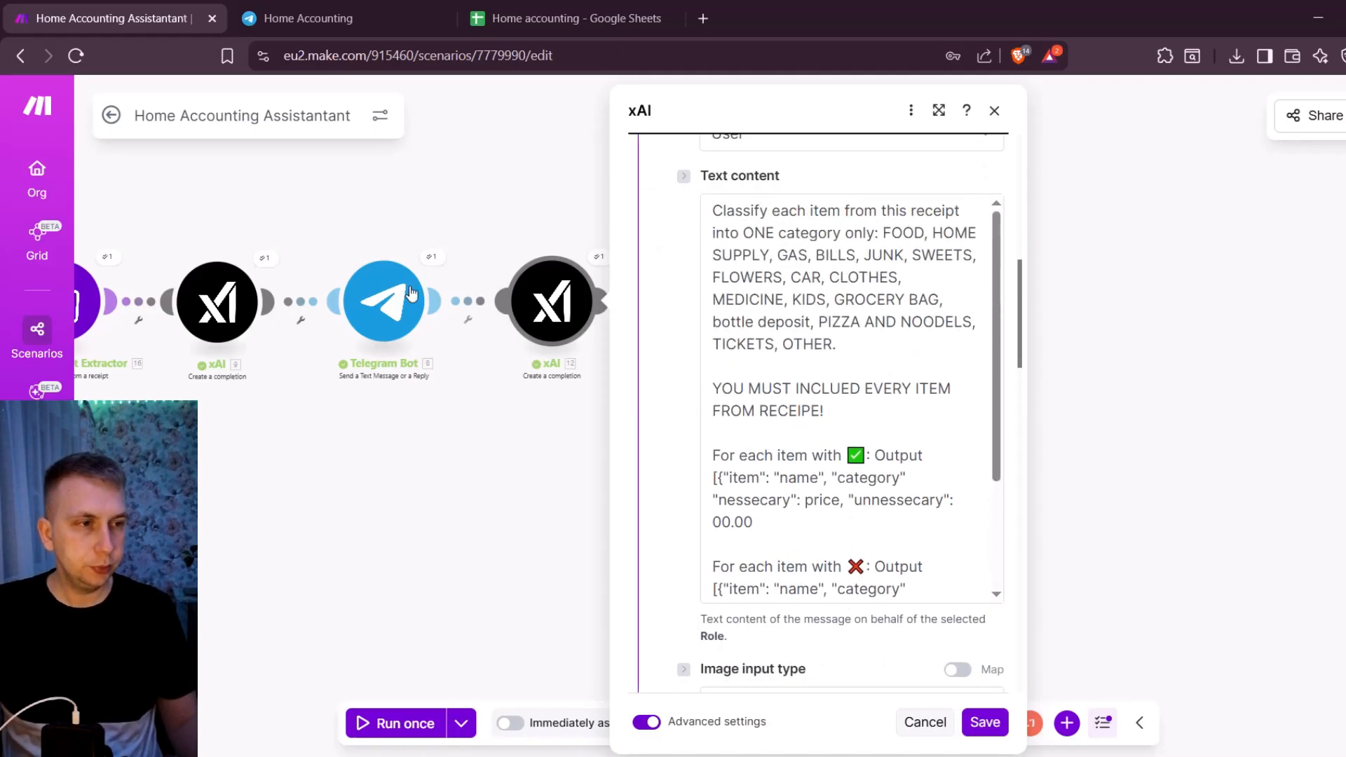
scroll(715, 516, down, 2)
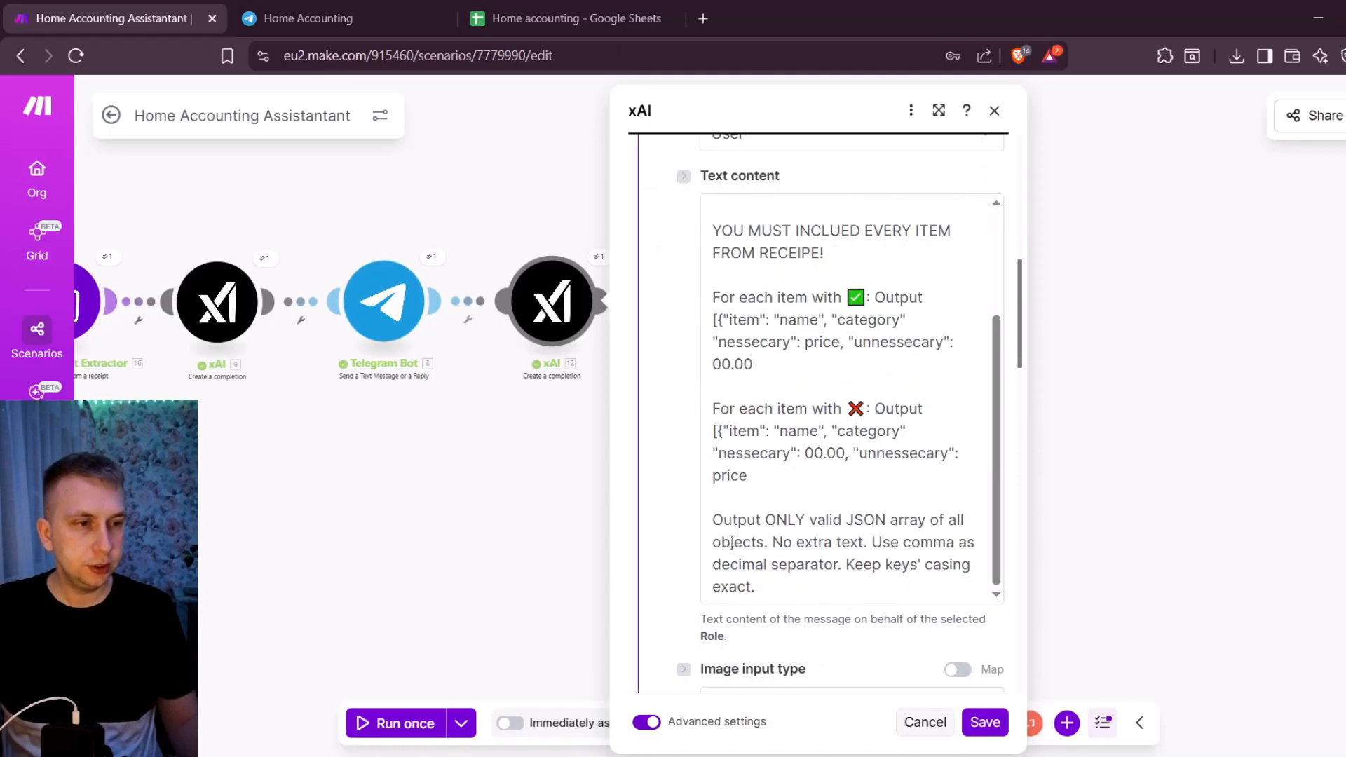
- Check the second xAI module's Message 2 mapping and its token, web search and temperature settings, and save the module
scroll(656, 496, down, 5)
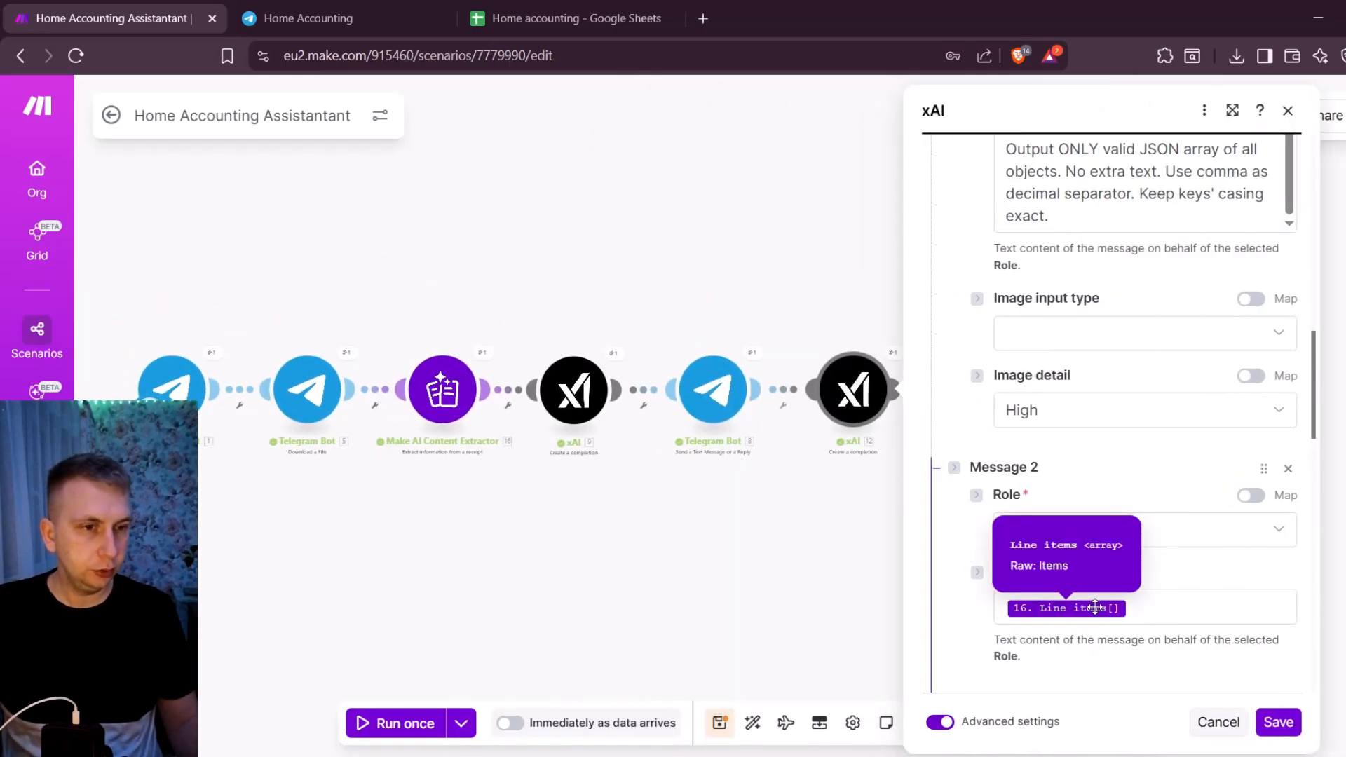
scroll(1019, 497, down, 6)
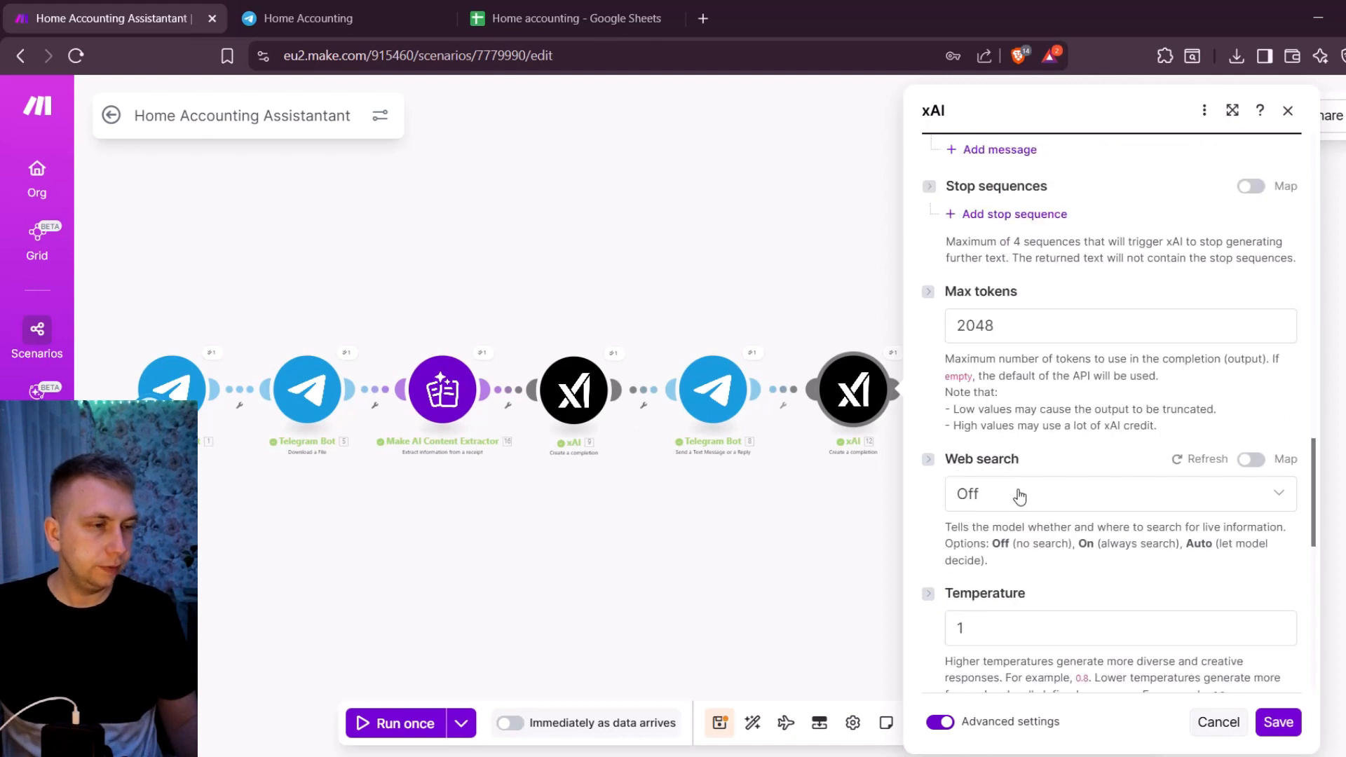
scroll(1079, 506, down, 4)
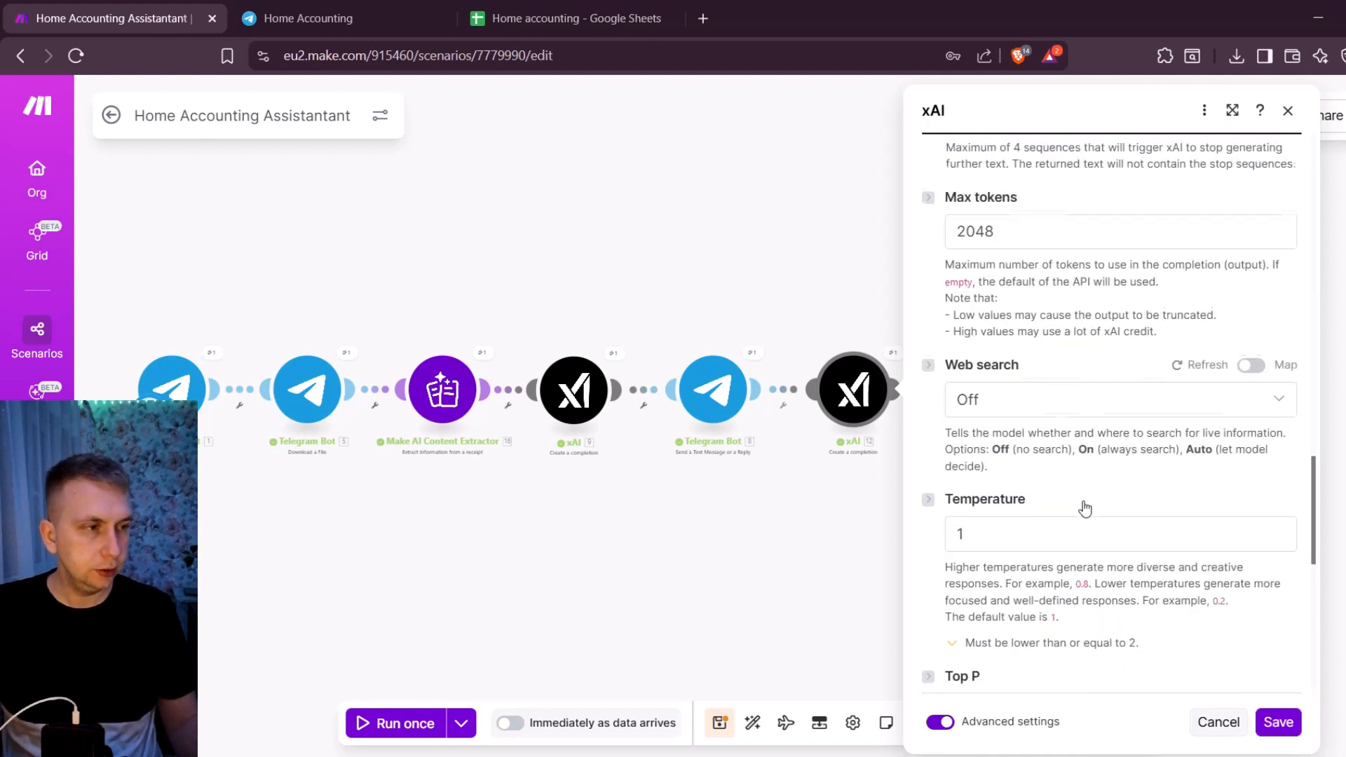
scroll(1082, 502, up, 6)
scroll(1082, 502, up, 6)
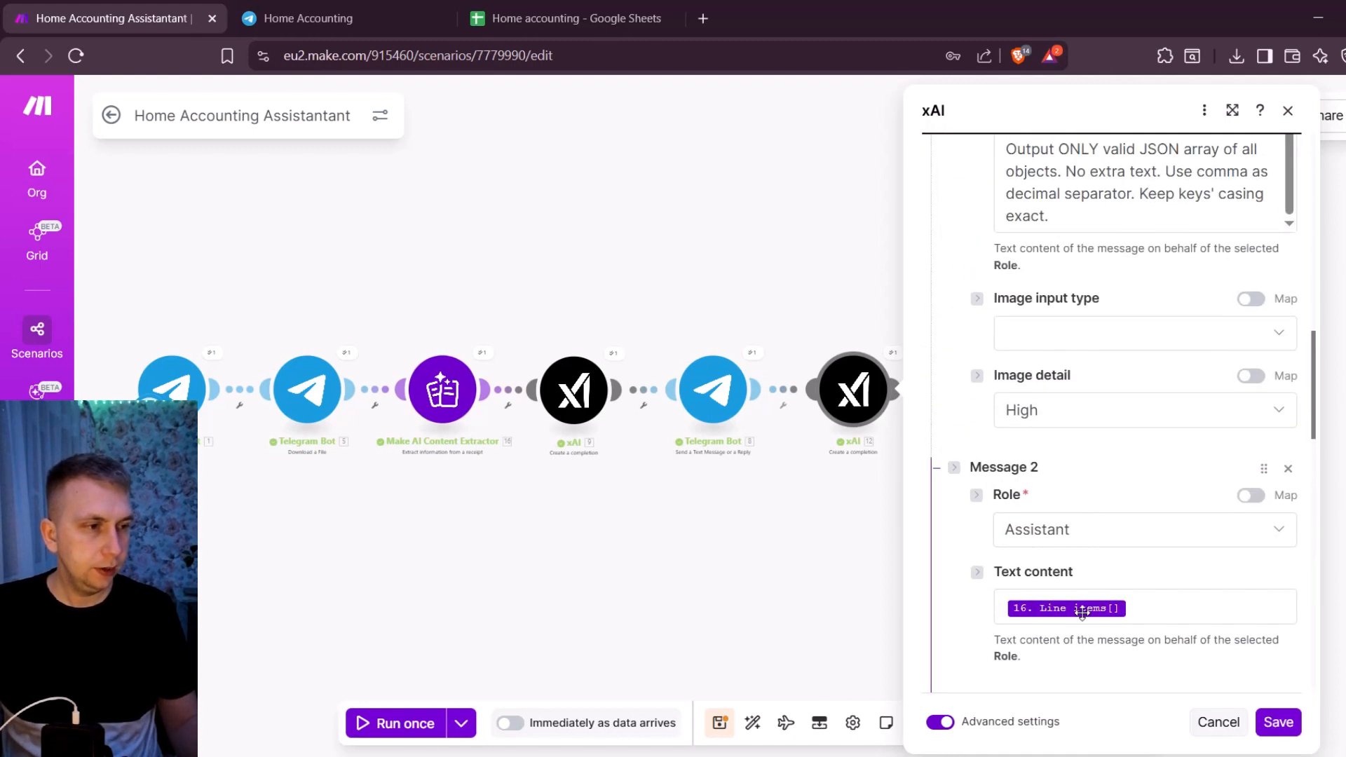
scroll(1073, 515, up, 1)
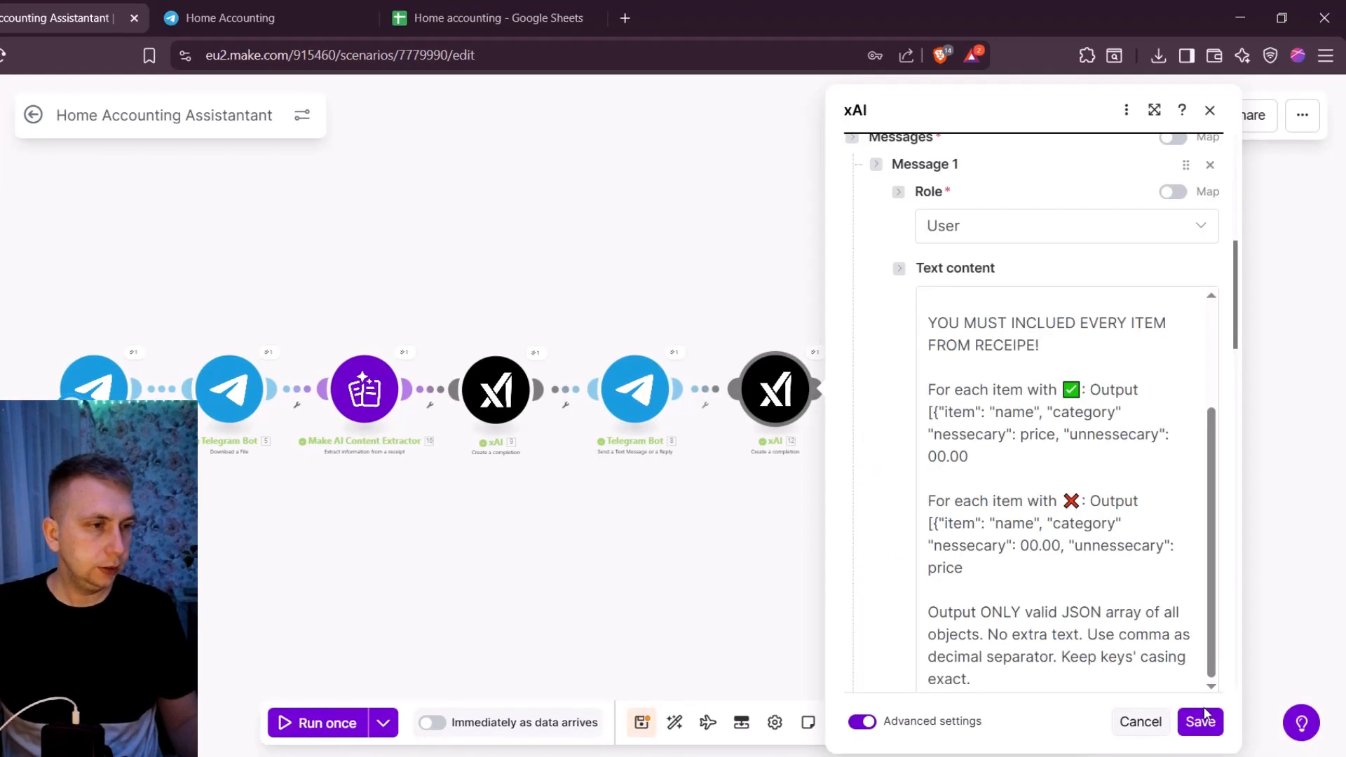
click(1278, 722)
- Open the Parse JSON module, check its data structure and JSON string mapping, and save it
scroll(875, 334, up, 4)
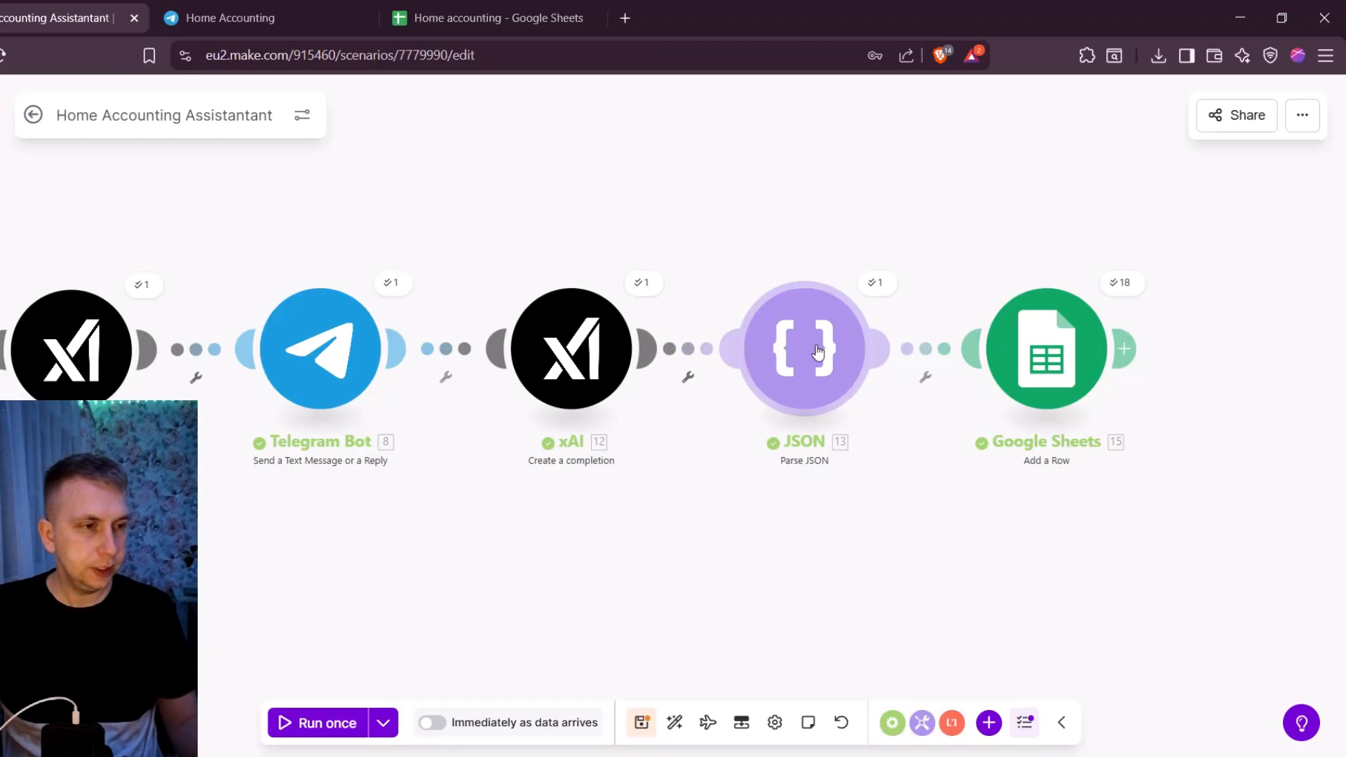
click(812, 342)
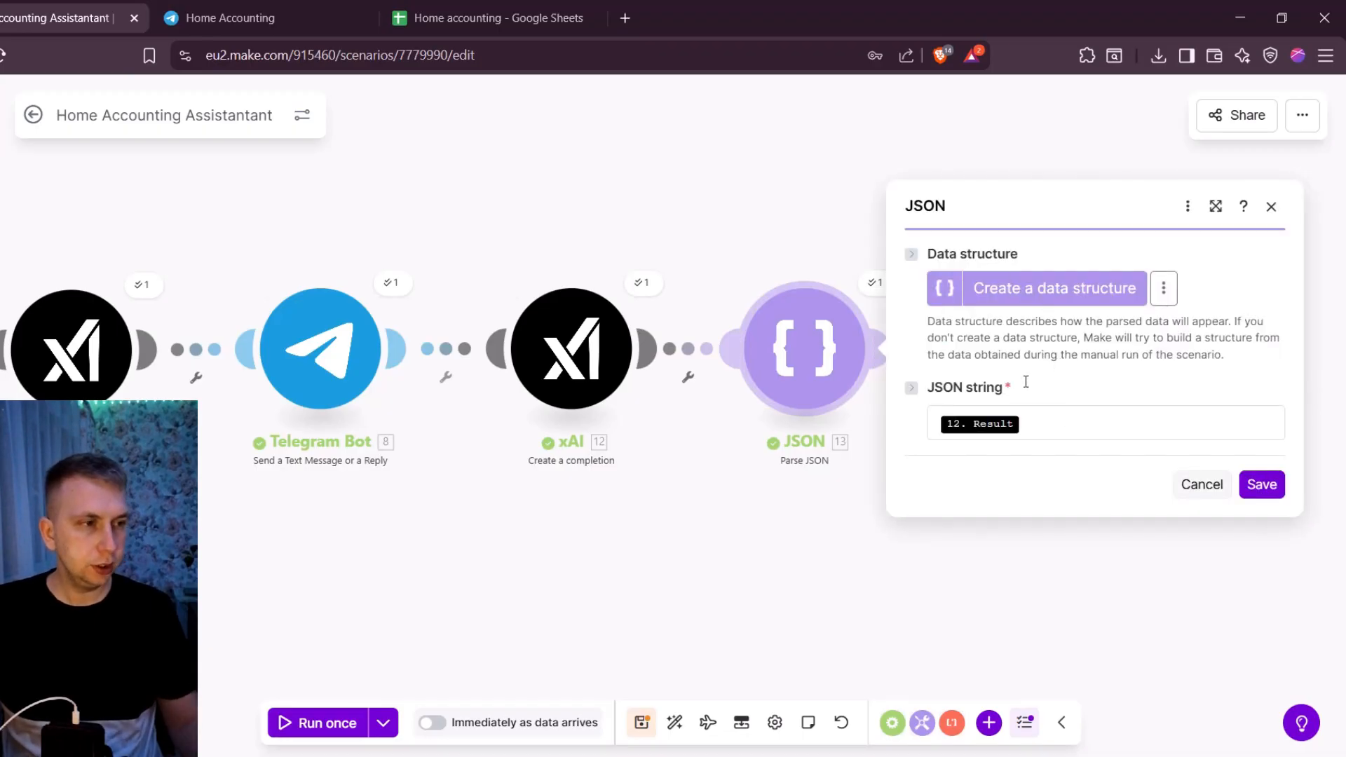
click(1258, 484)
- Inspect the second xAI module's run output, expanding the Result text to read the JSON array, and close it
click(872, 283)
click(646, 284)
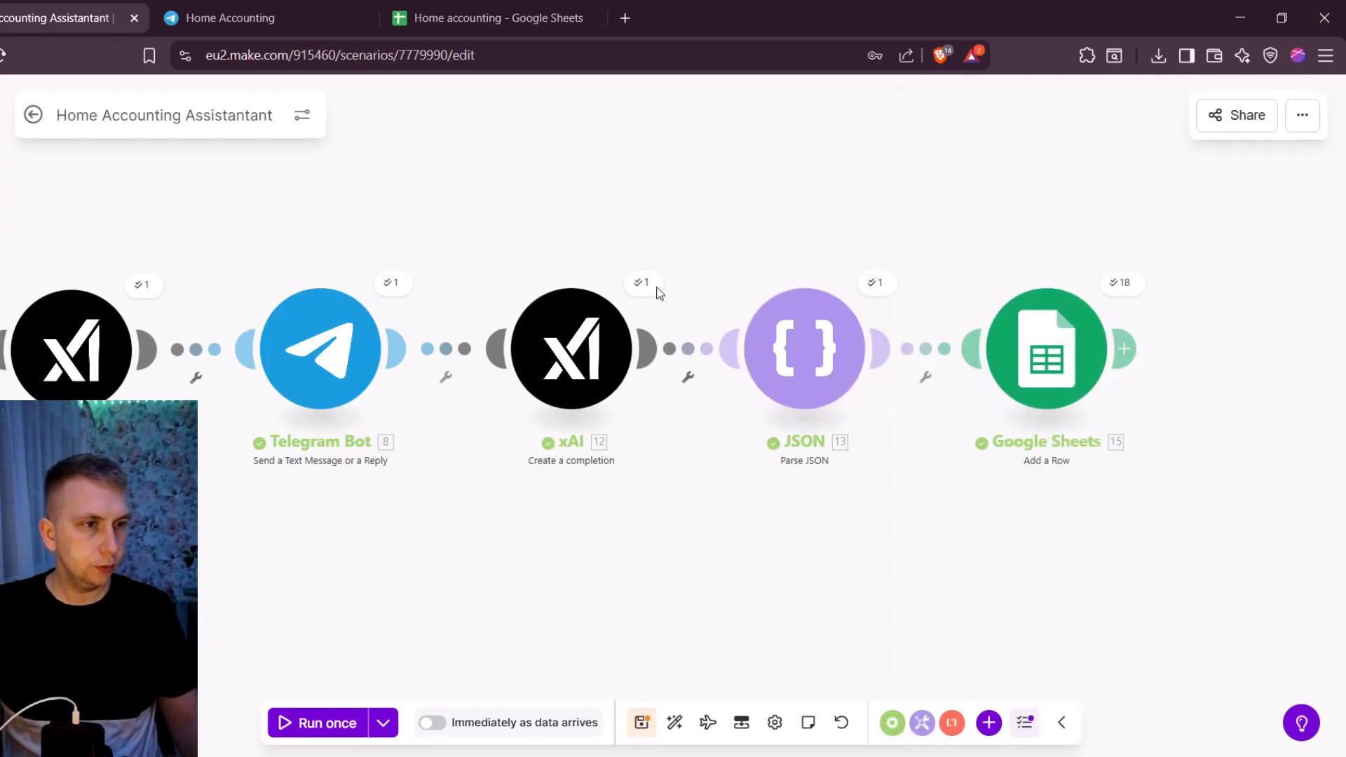
scroll(808, 440, down, 2)
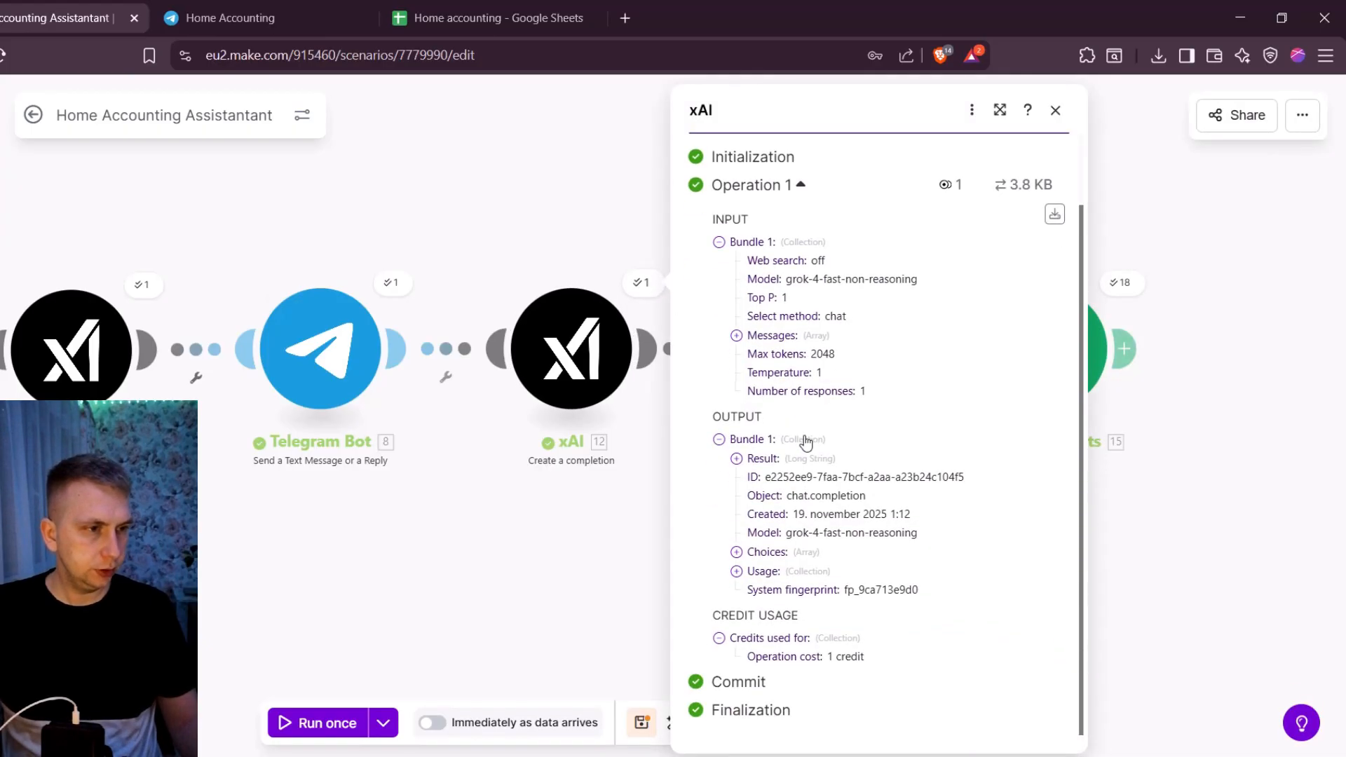
click(805, 460)
scroll(799, 448, down, 7)
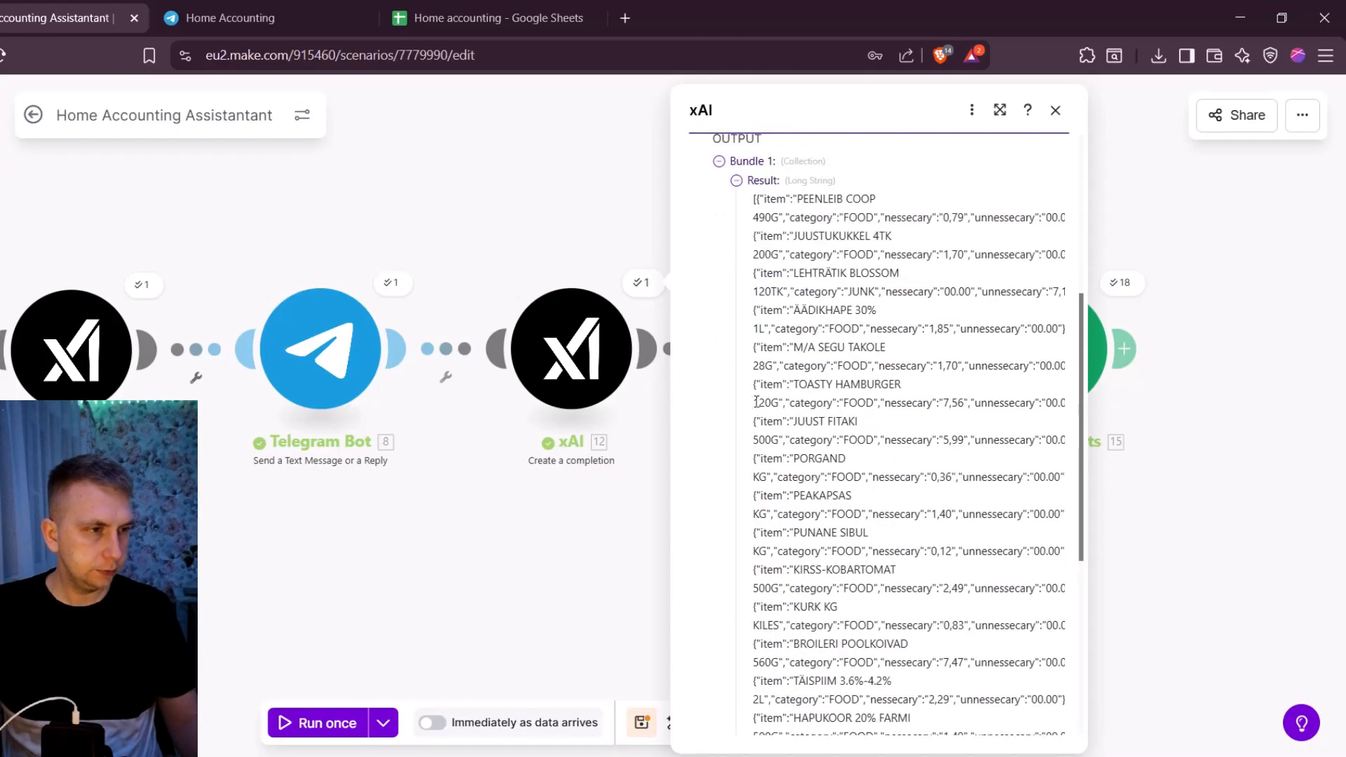
click(570, 227)
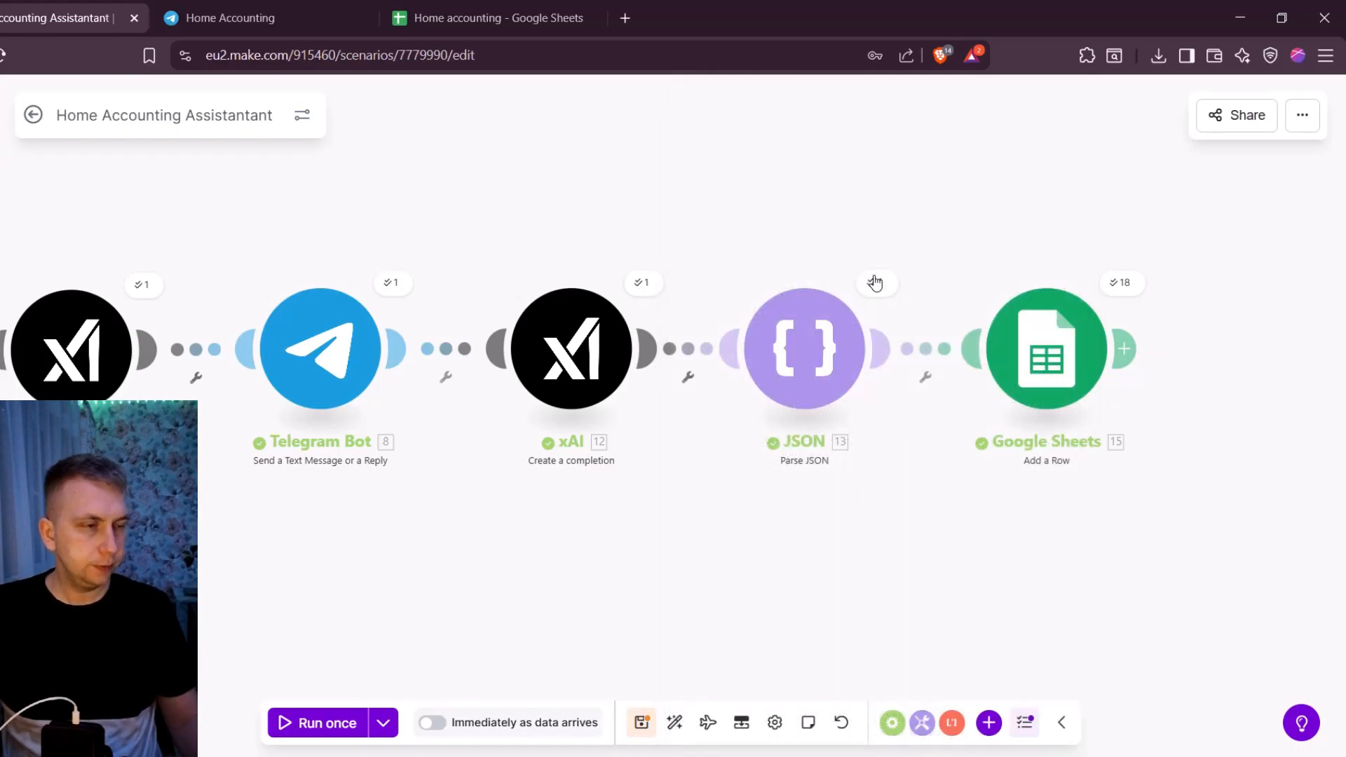
- Inspect the JSON module's run output to see how each receipt item is split into bundles, and close it
click(874, 282)
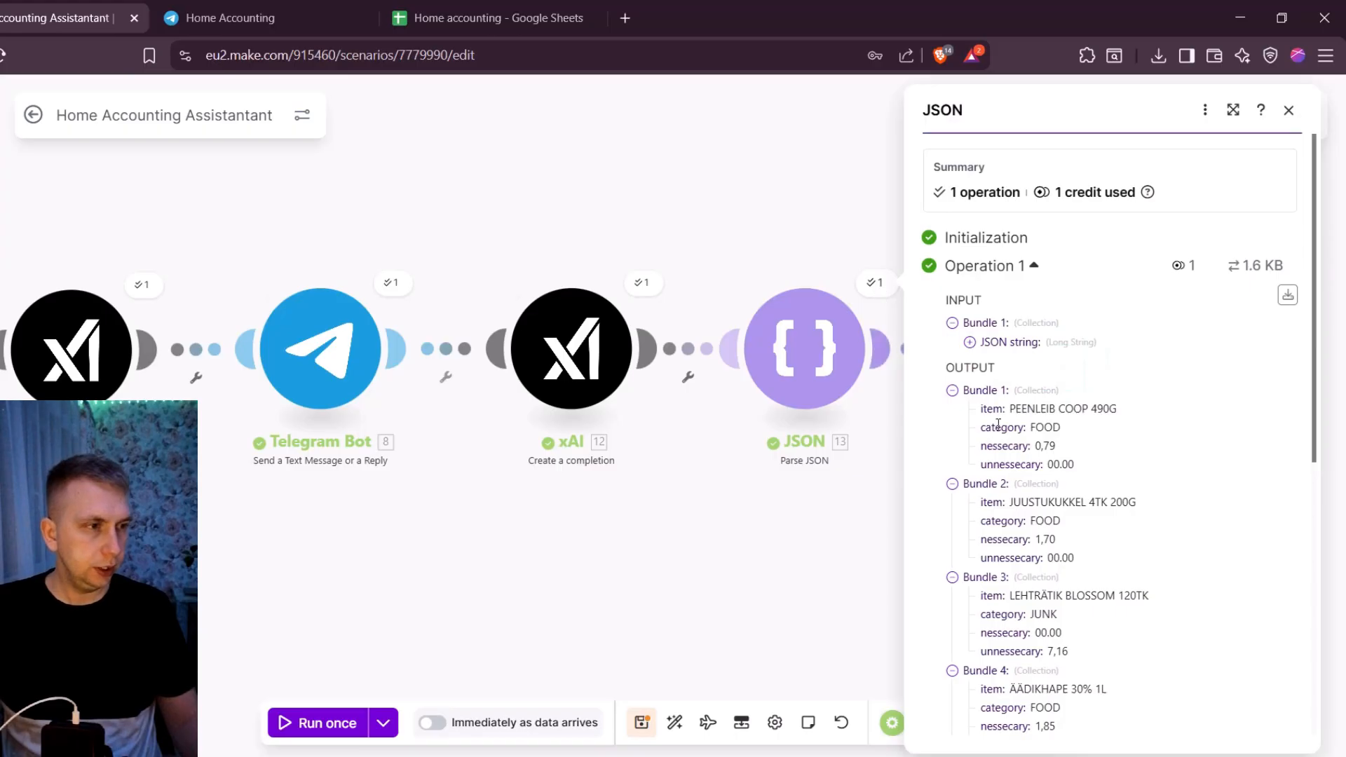
scroll(1048, 385, down, 2)
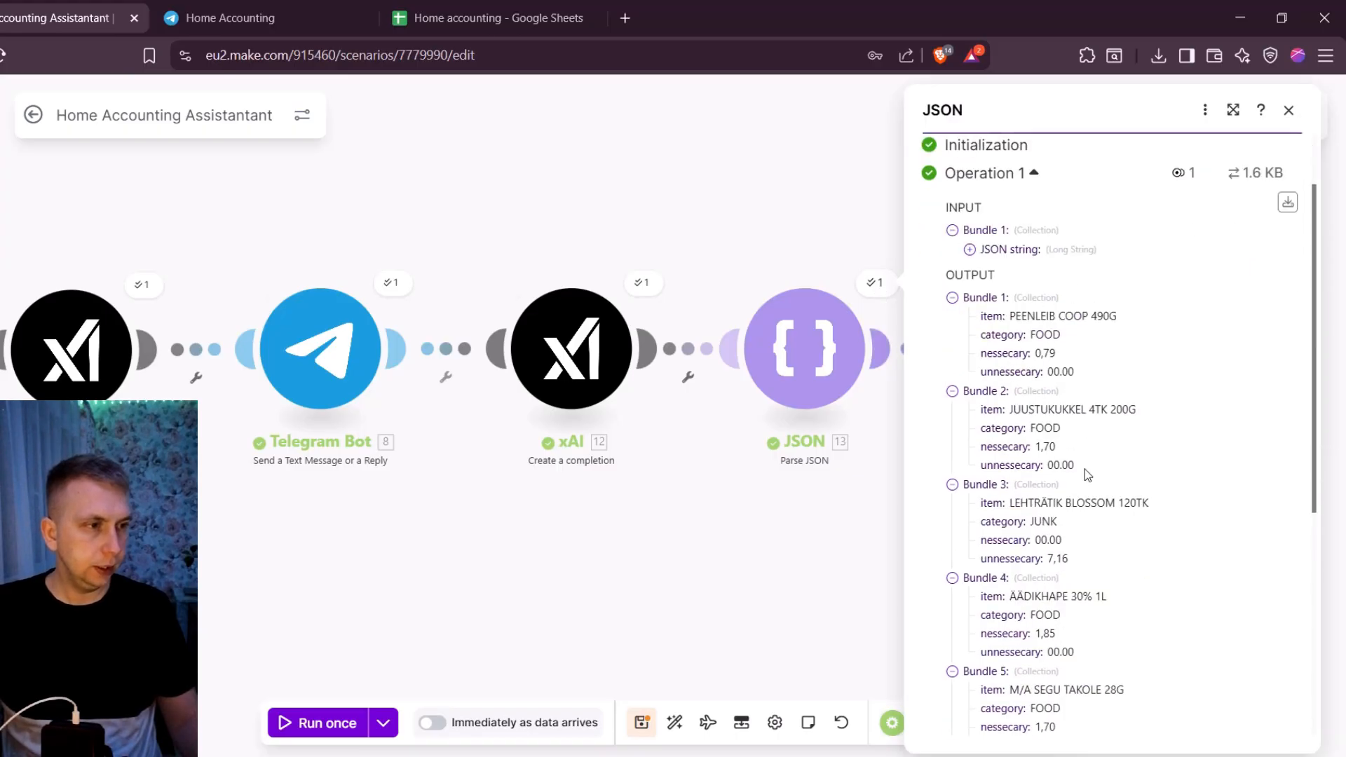
click(838, 225)
- Check the Google Sheets module's run operations, review its spreadsheet, sheet and column A–D mappings, and close it without saving
drag(838, 225, 633, 222)
click(923, 284)
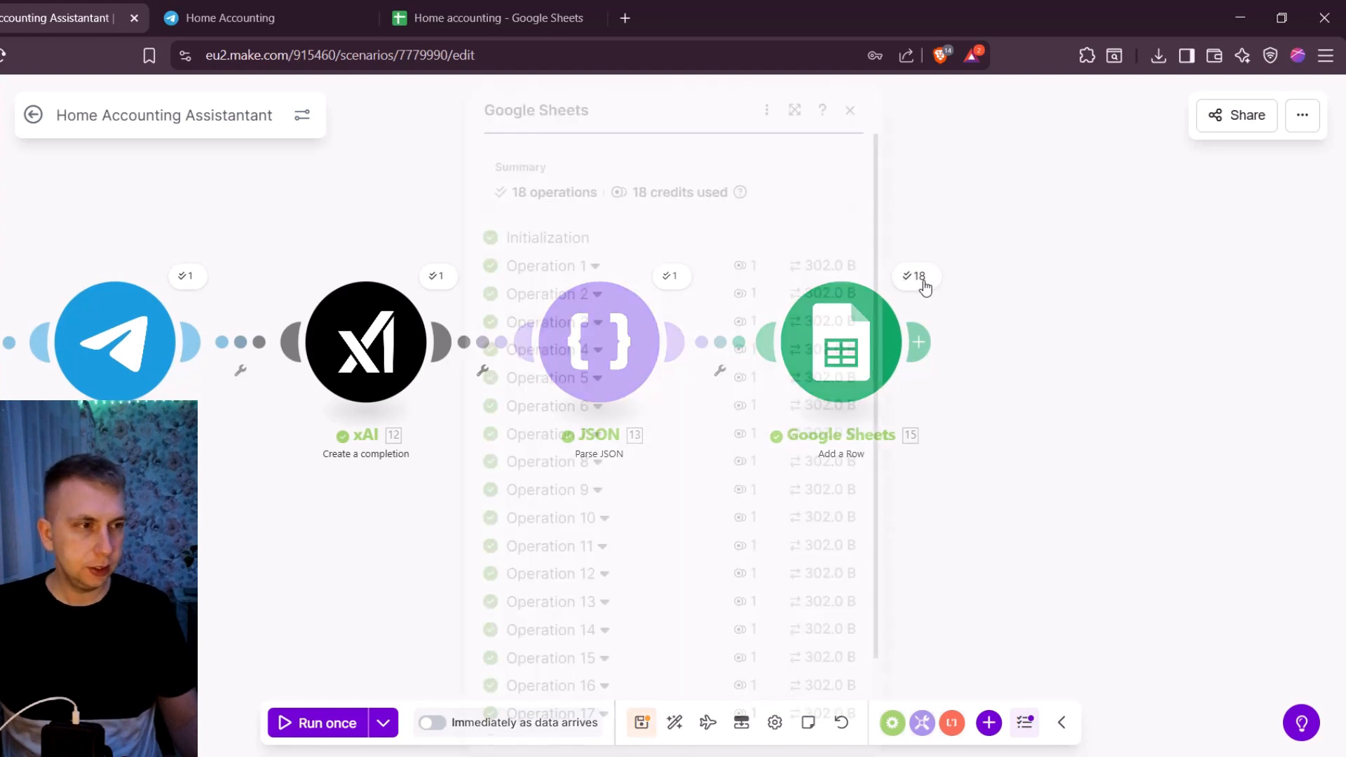
click(934, 251)
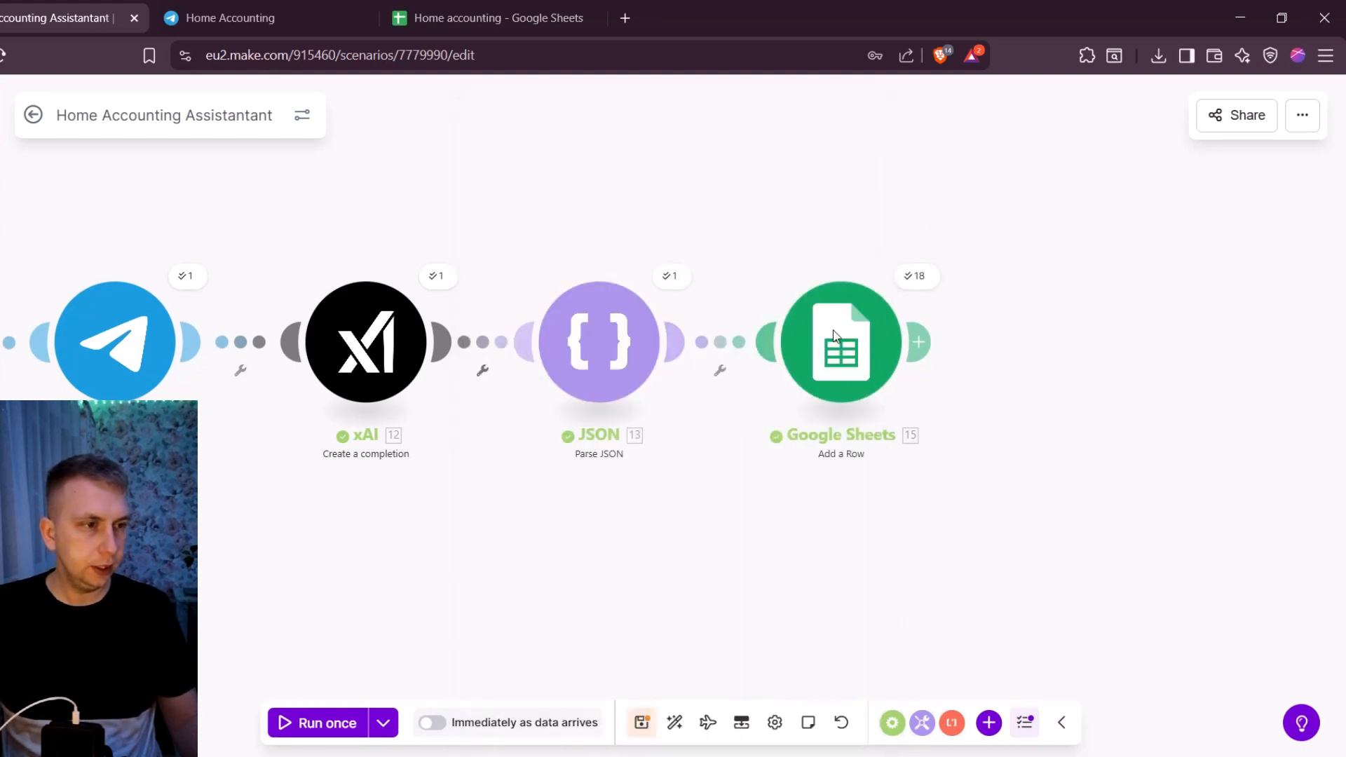
click(861, 413)
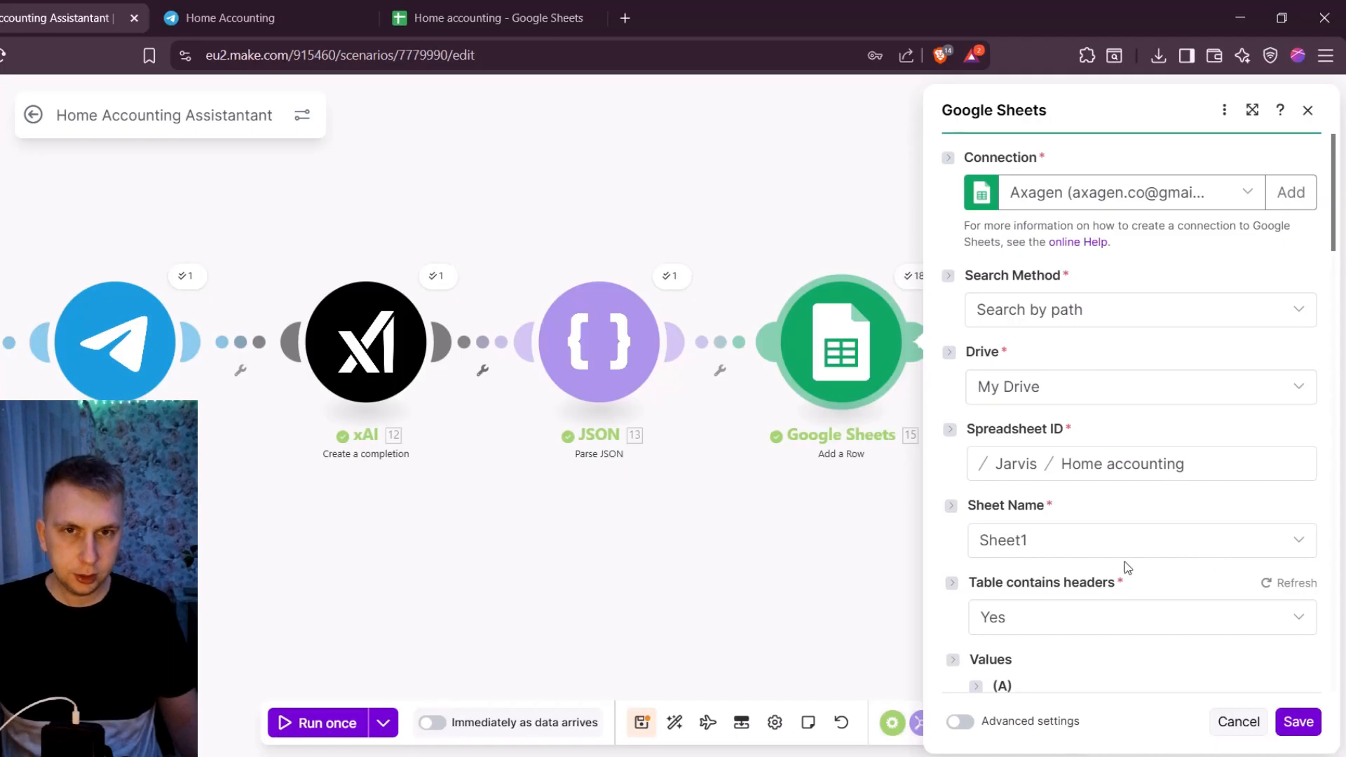
scroll(1007, 225, down, 5)
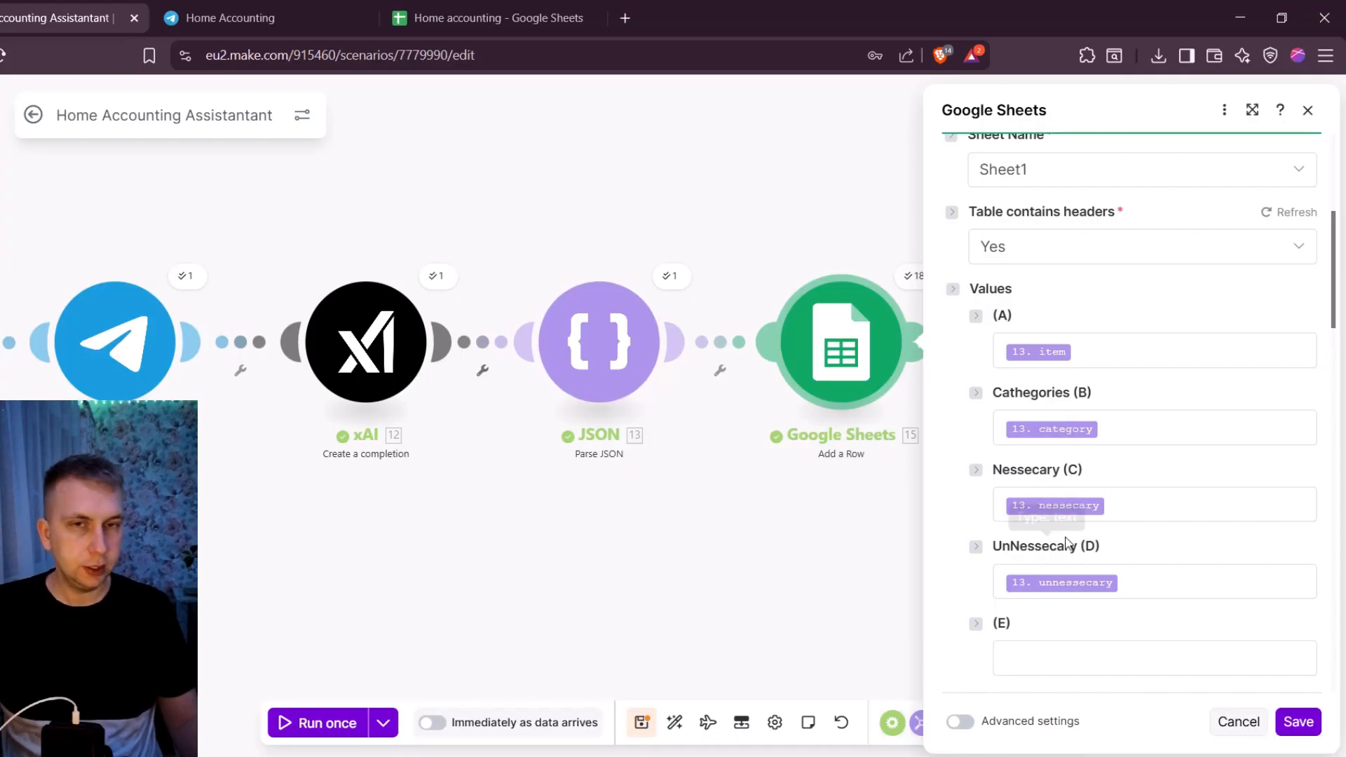
click(1241, 725)
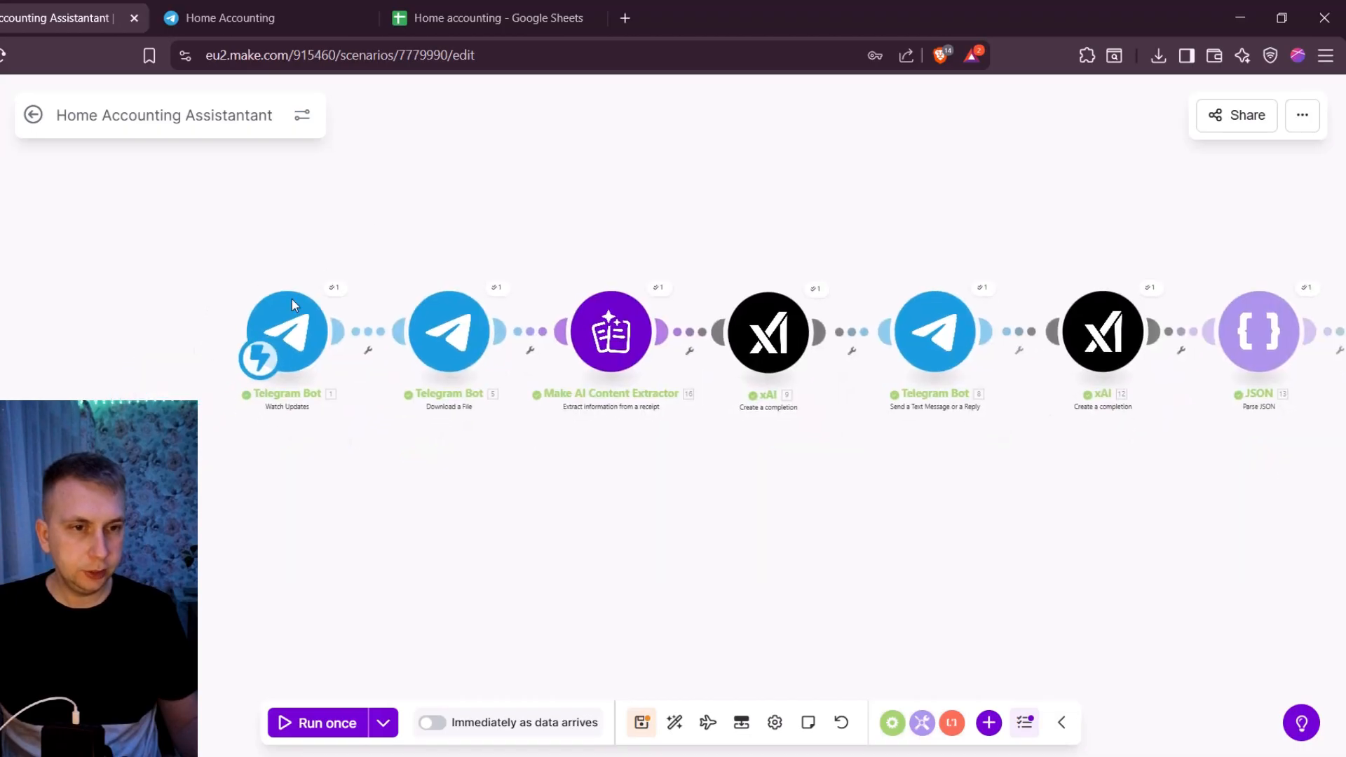
- Add a Router between the Telegram Watch Updates trigger and the Download a File module, moving the trigger to make room
drag(245, 332, 87, 326)
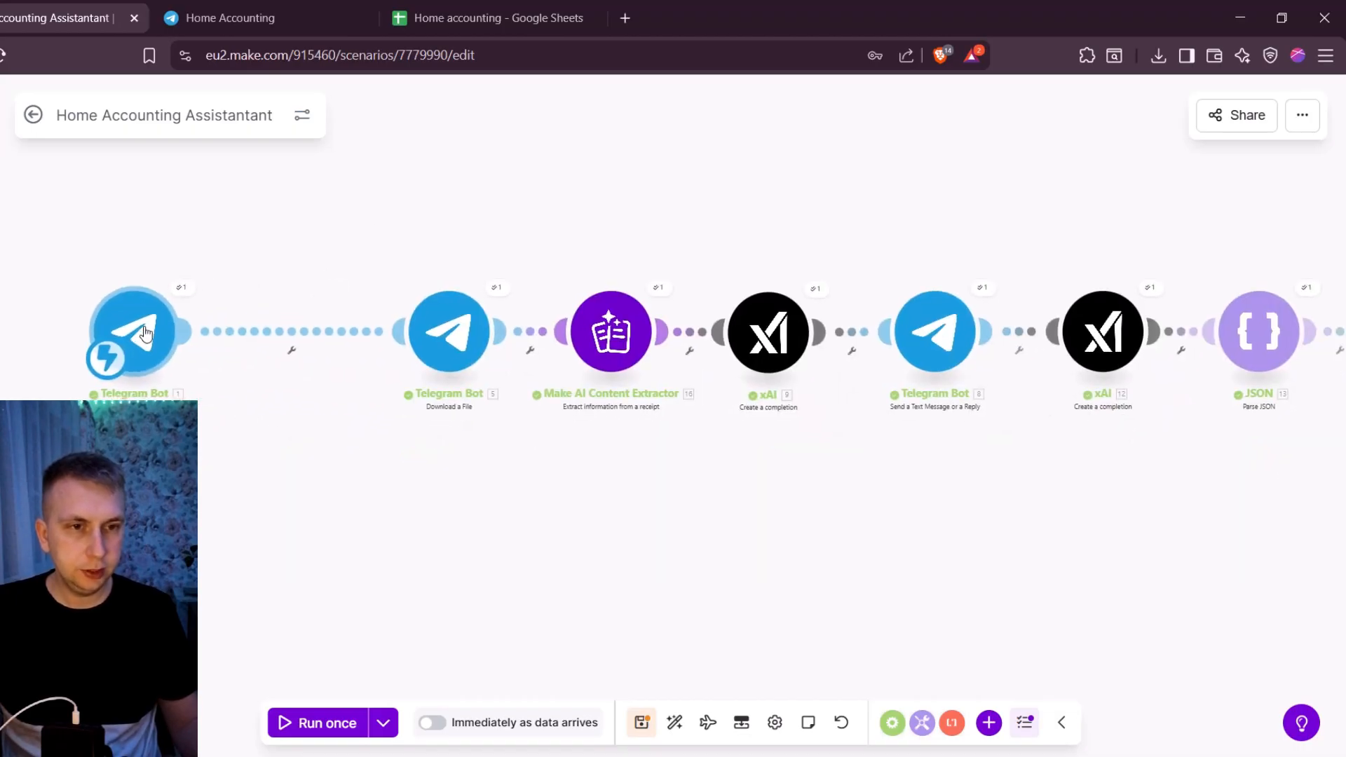
right_click(300, 209)
click(353, 228)
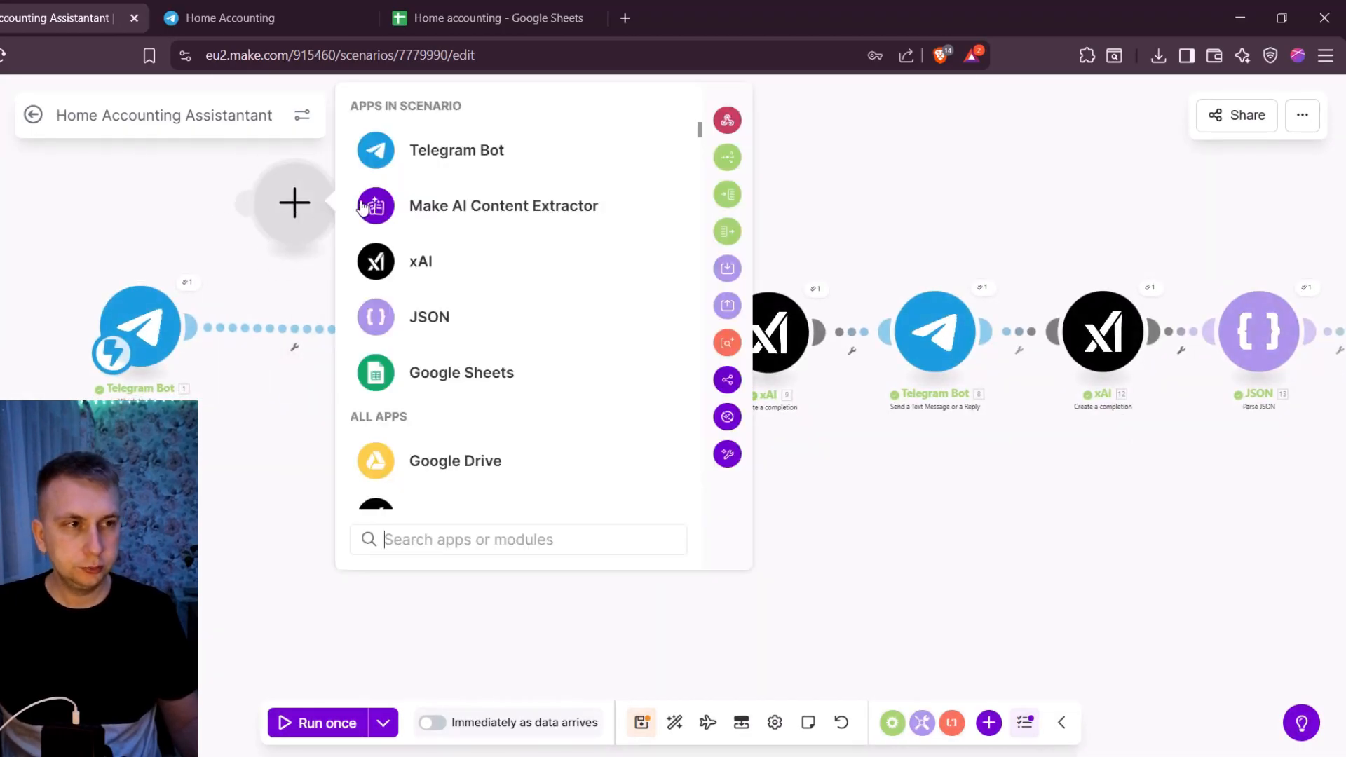
click(727, 120)
drag(272, 214, 285, 242)
drag(142, 329, 94, 334)
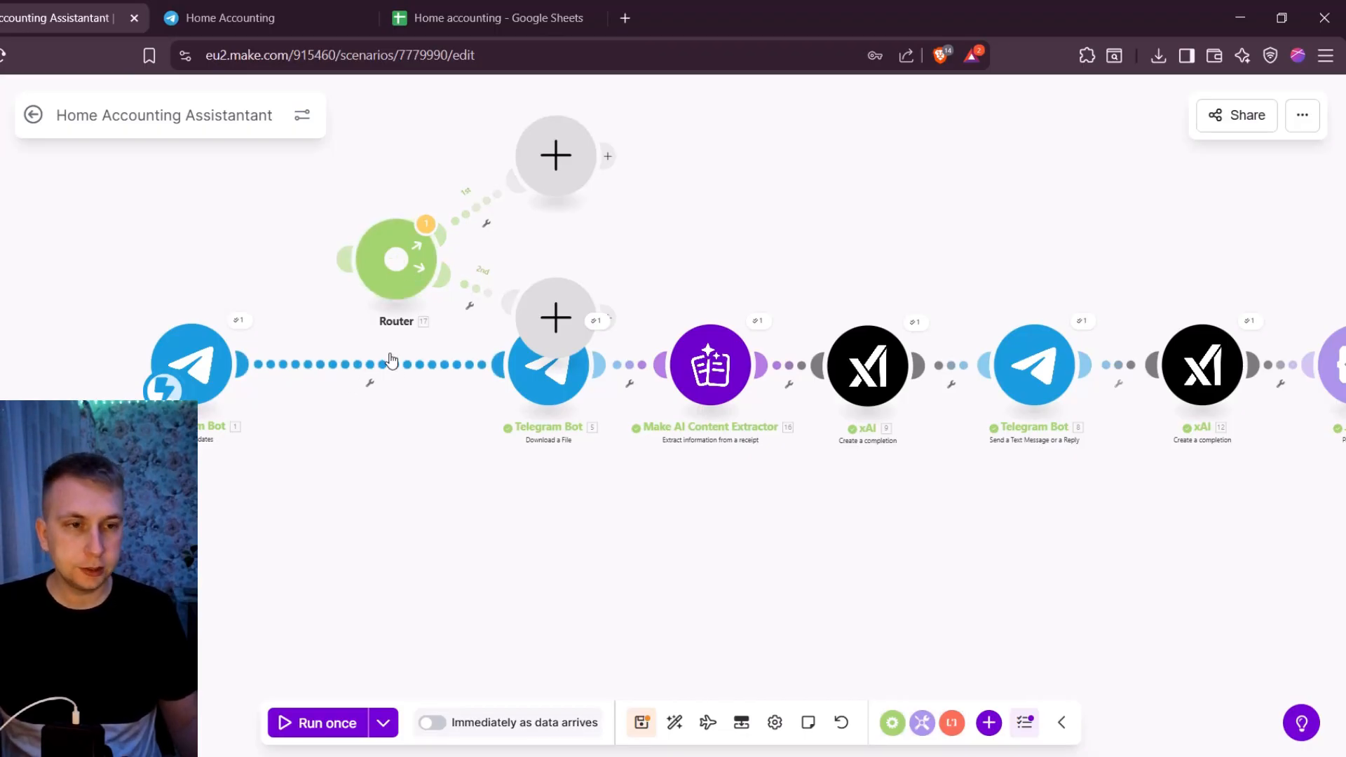
click(373, 379)
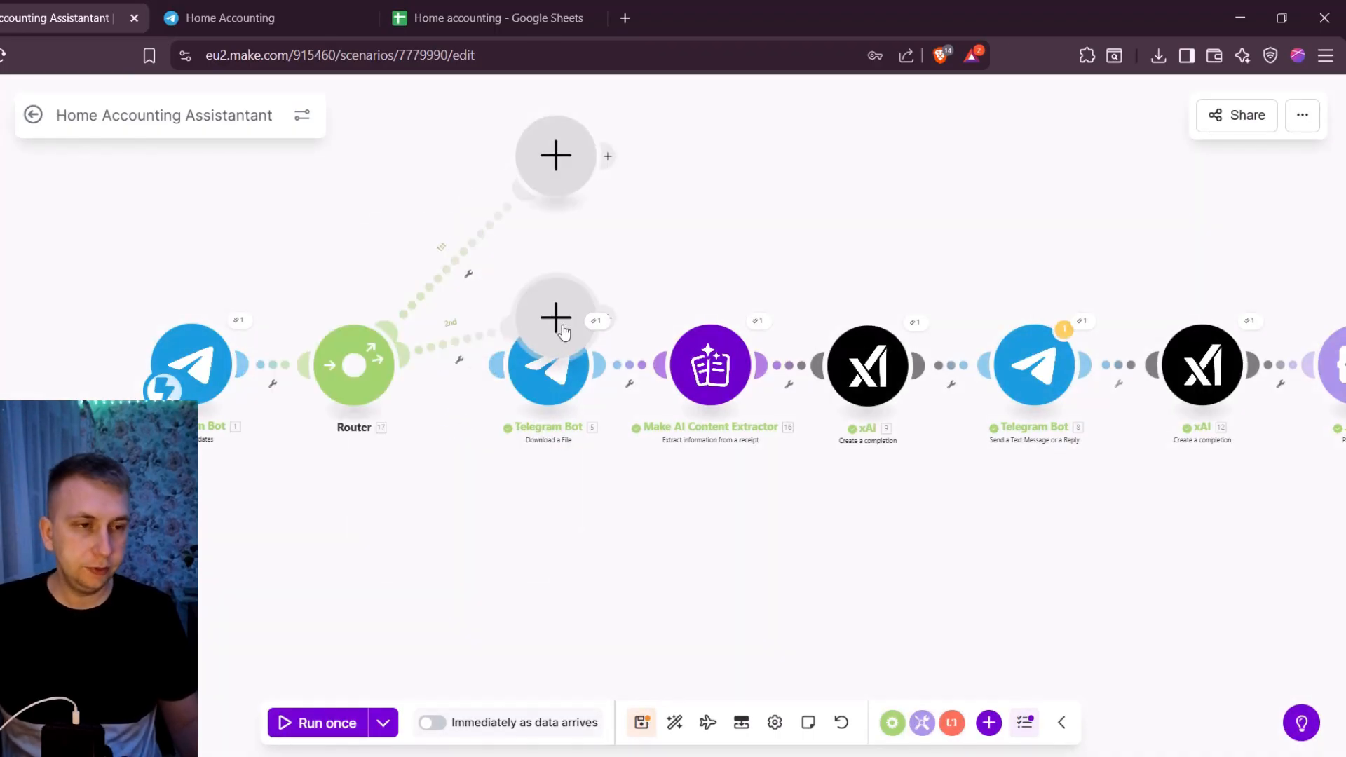
- Space the trigger and Router away from the receipt modules and delete the Router's lower empty module
drag(510, 470, 171, 231)
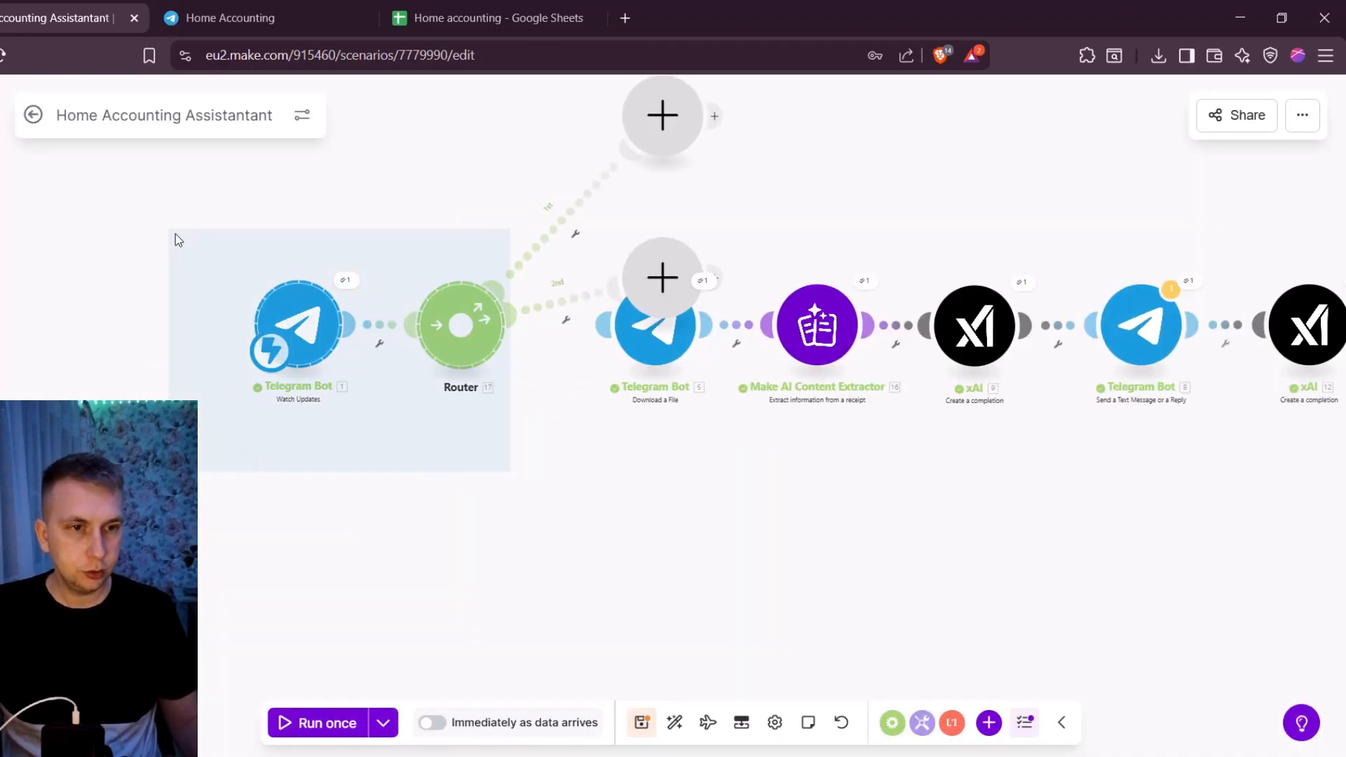
drag(289, 317, 168, 309)
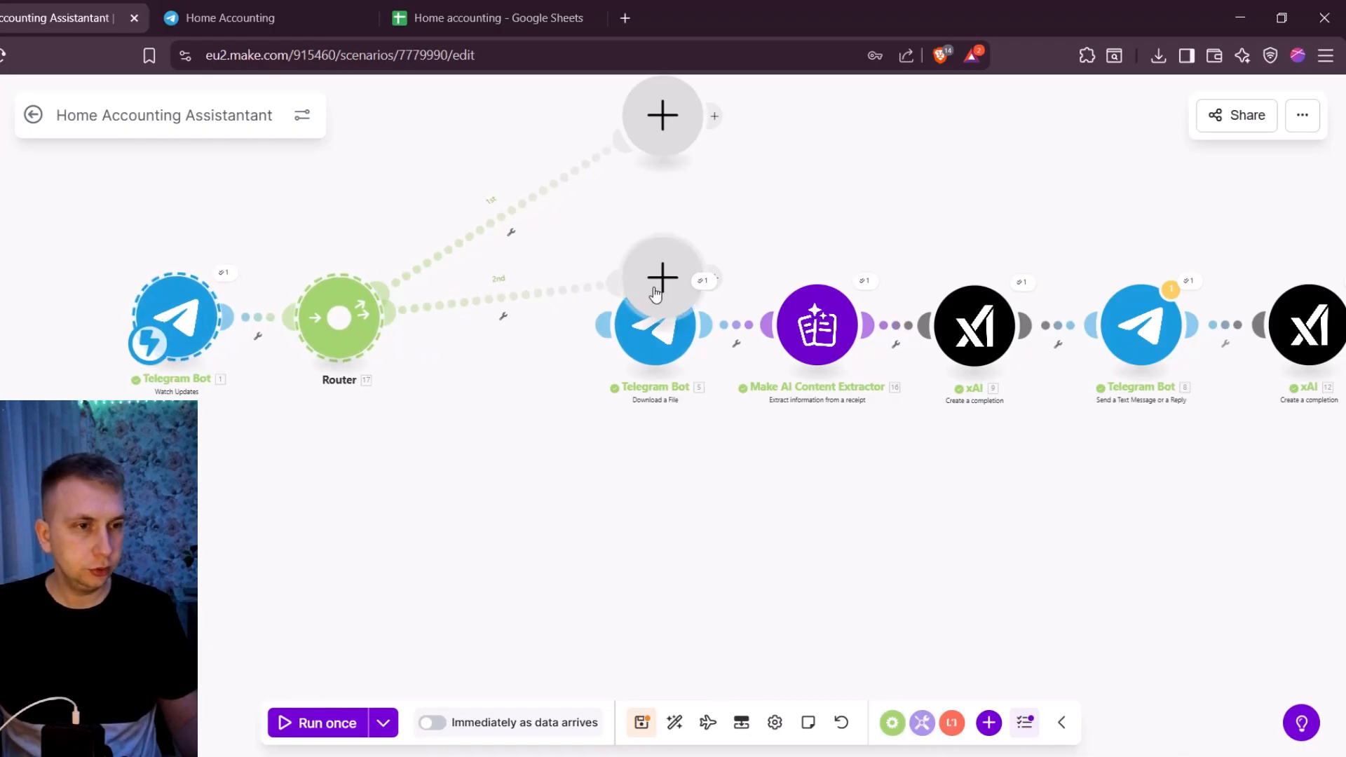
drag(662, 281, 513, 391)
right_click(537, 405)
click(576, 431)
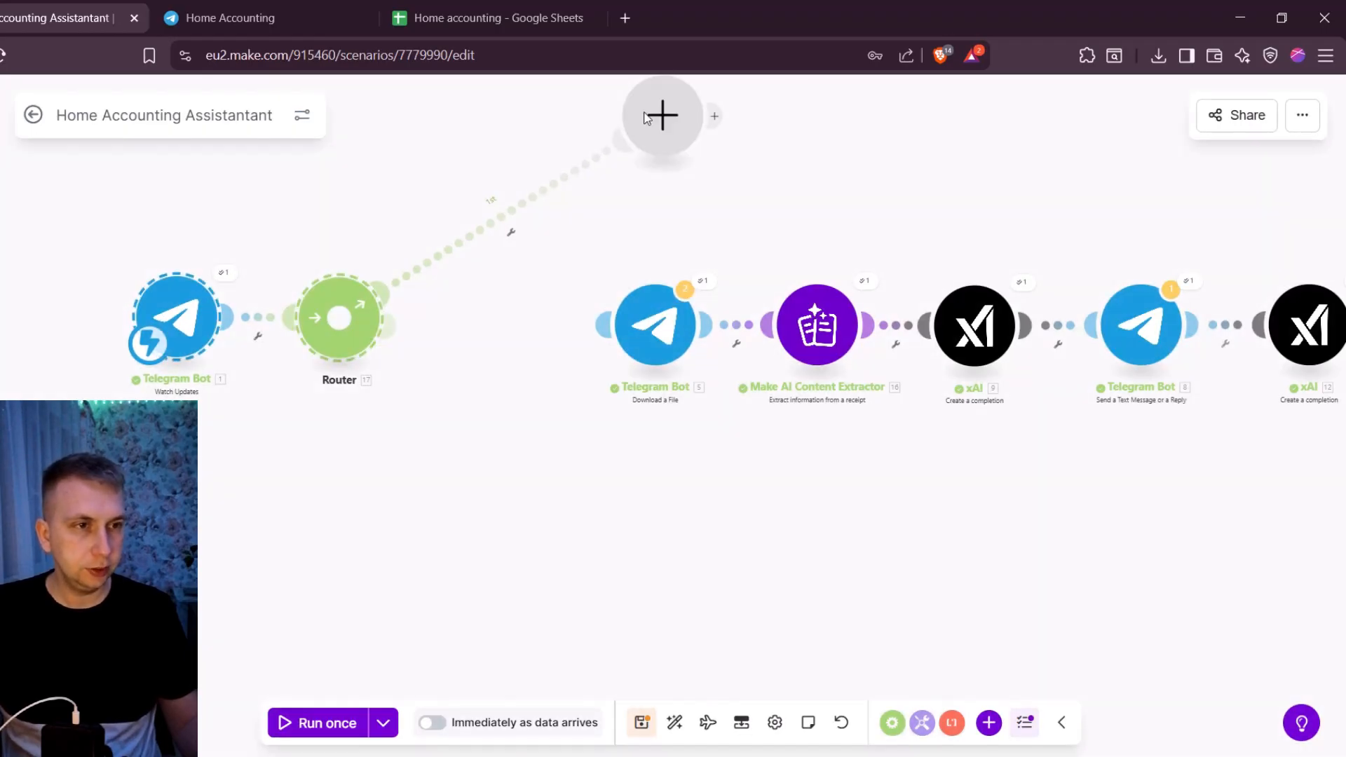
- Set a filter labelled Receipe on the route to Download a File, requiring Message Photo File ID to exist
click(496, 325)
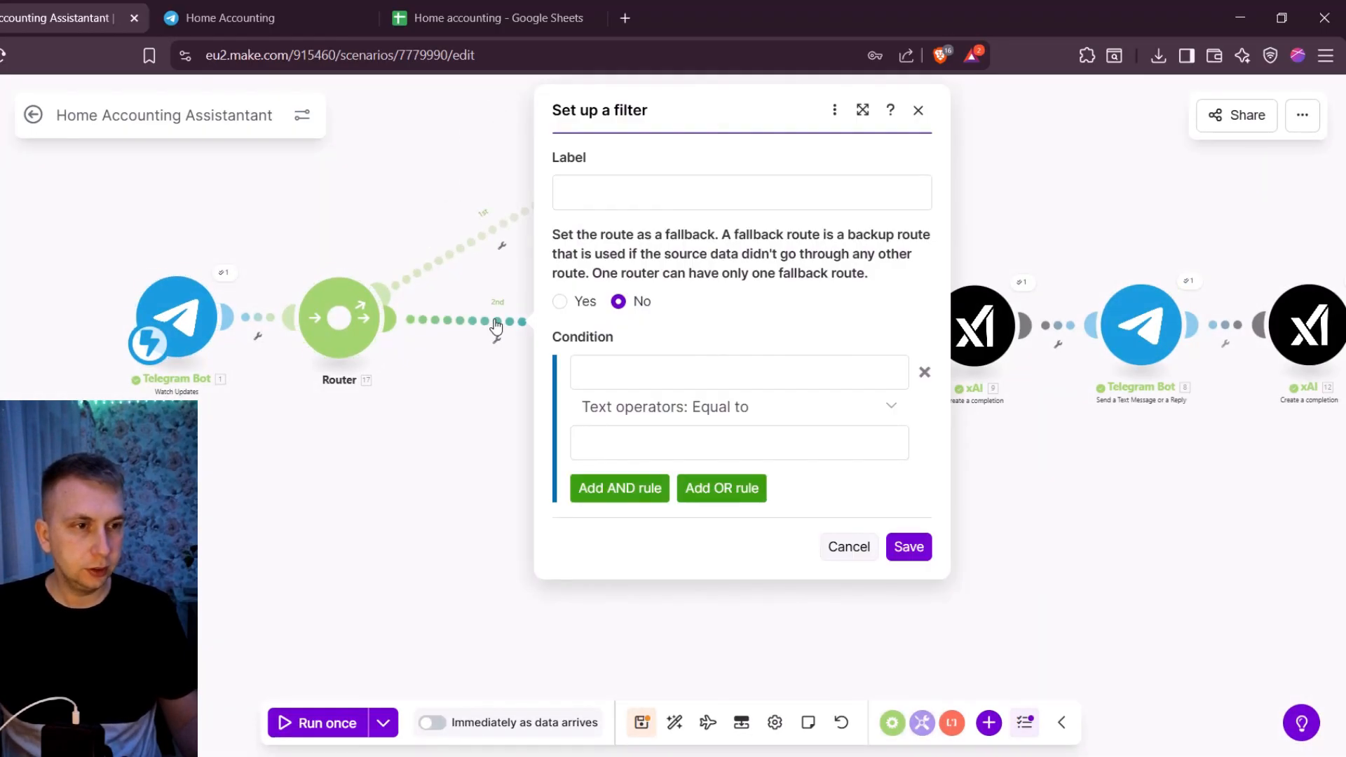
click(598, 194)
text(Receipe)
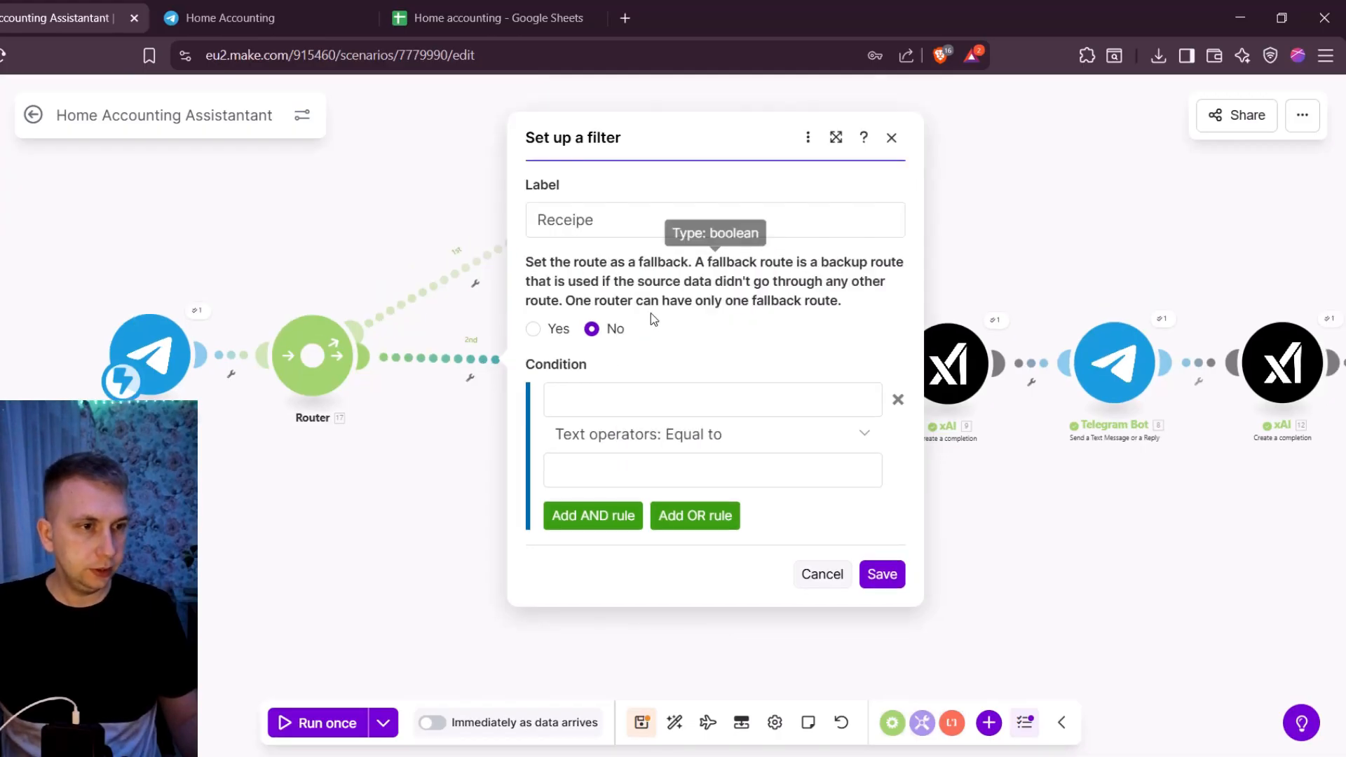
click(660, 408)
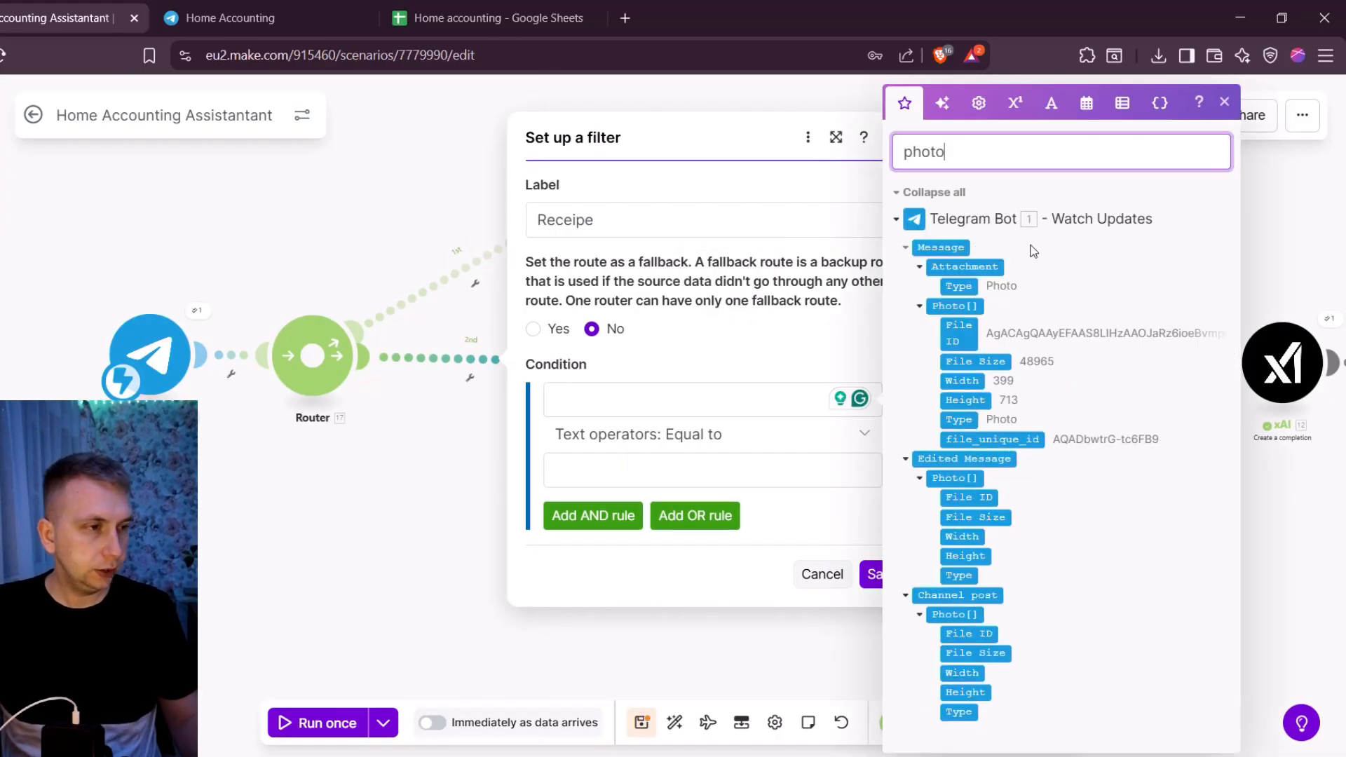
click(955, 337)
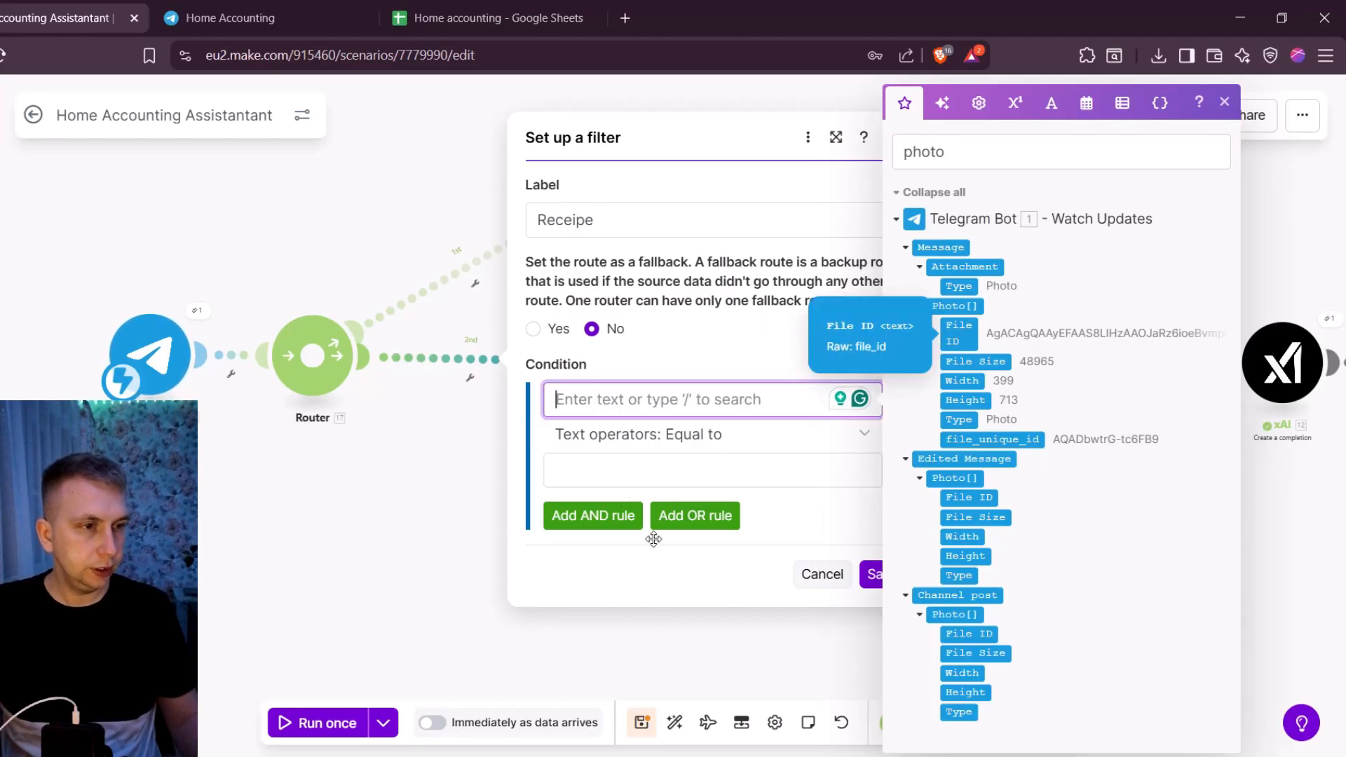
click(955, 333)
click(760, 437)
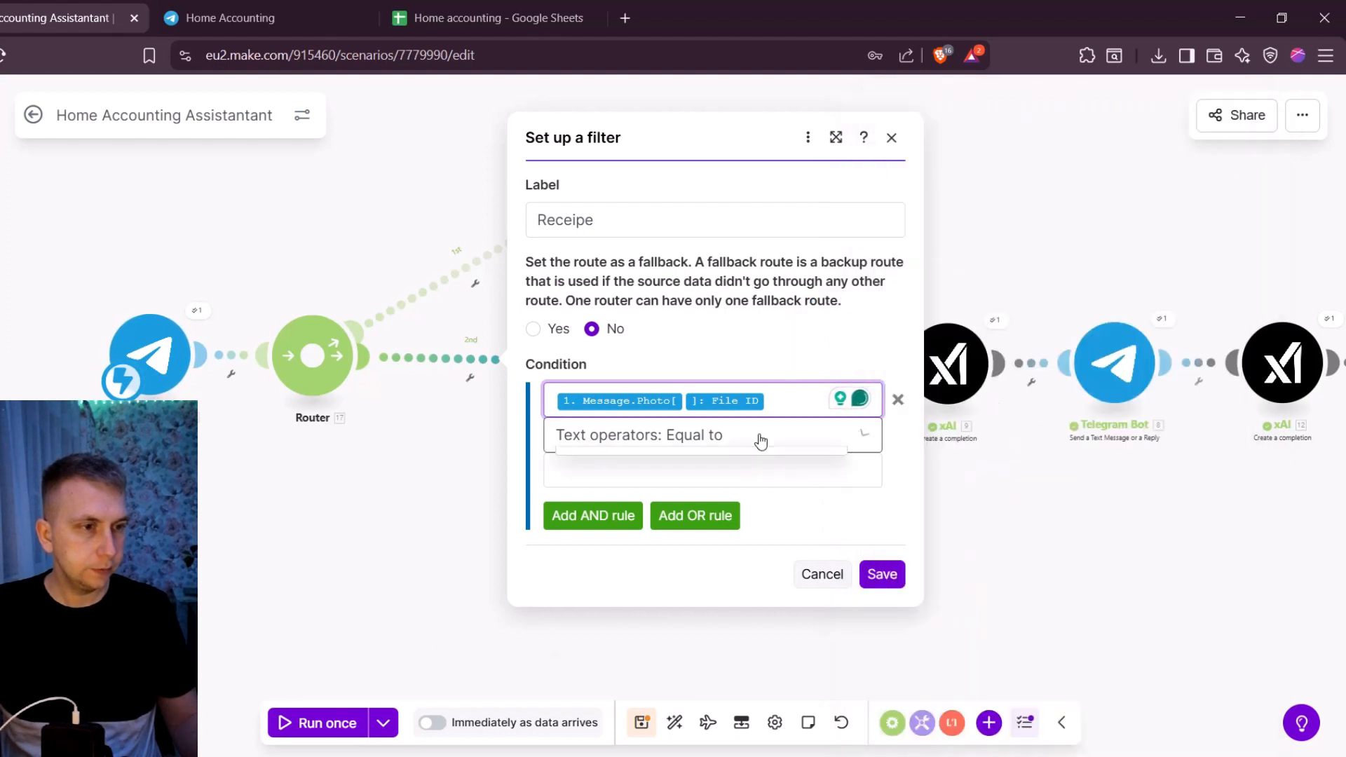
click(581, 519)
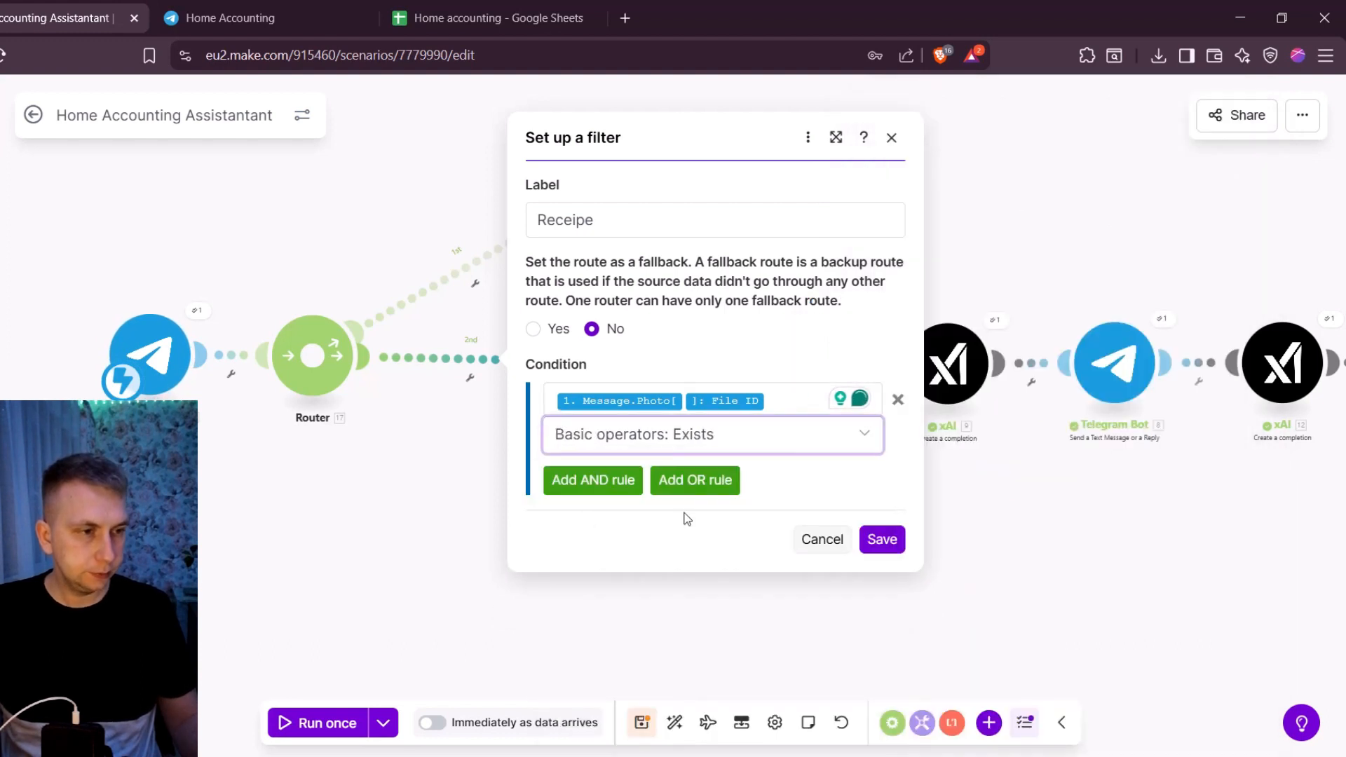
click(880, 541)
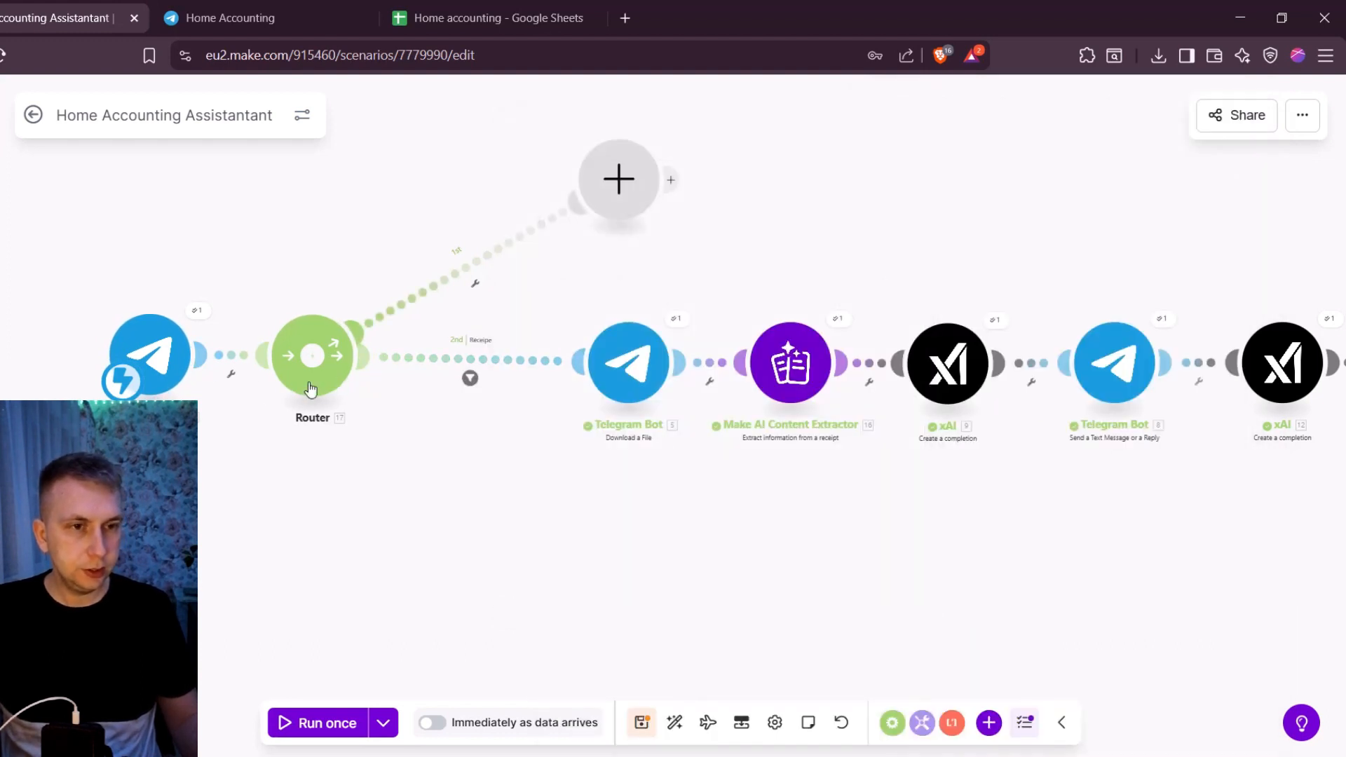
drag(311, 388, 334, 393)
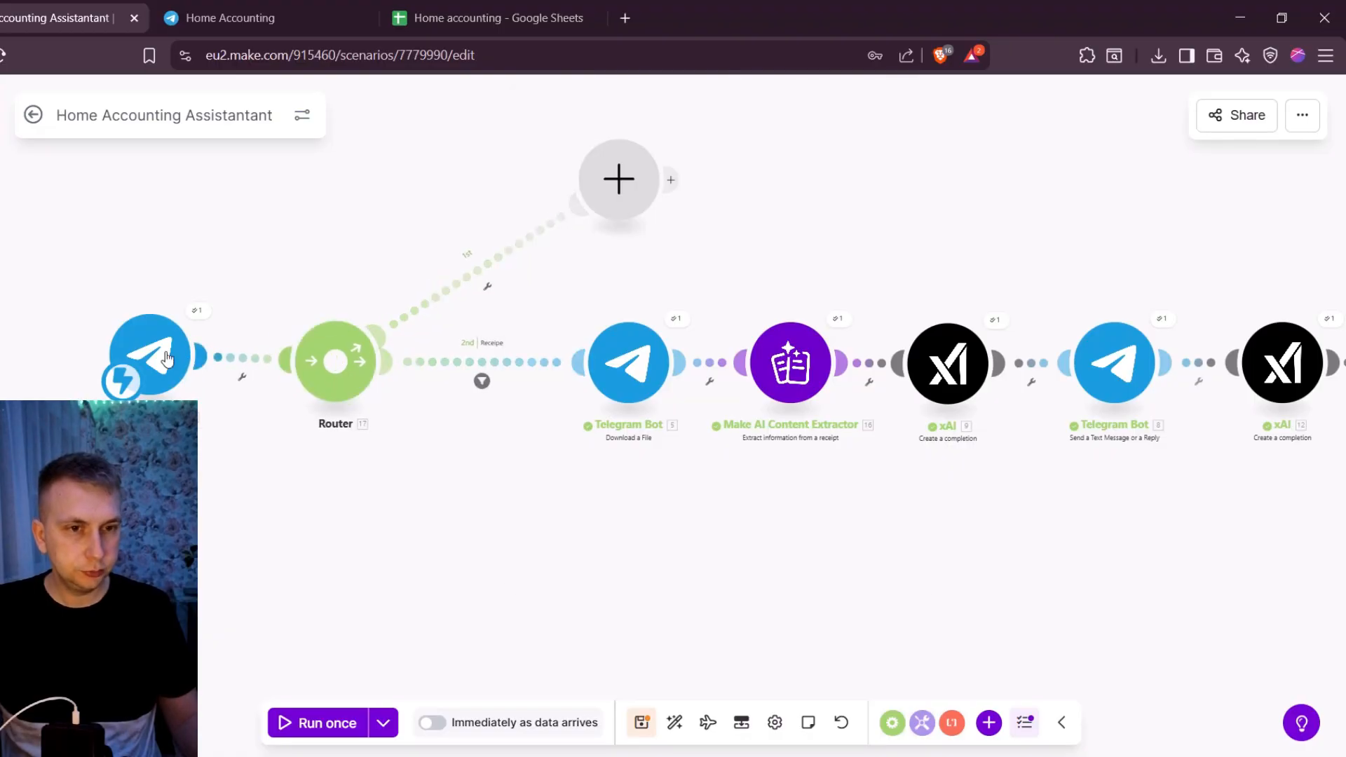
drag(166, 358, 176, 365)
- Set a filter labelled Text on the route to the empty module, requiring Message Text to exist
click(477, 270)
click(600, 194)
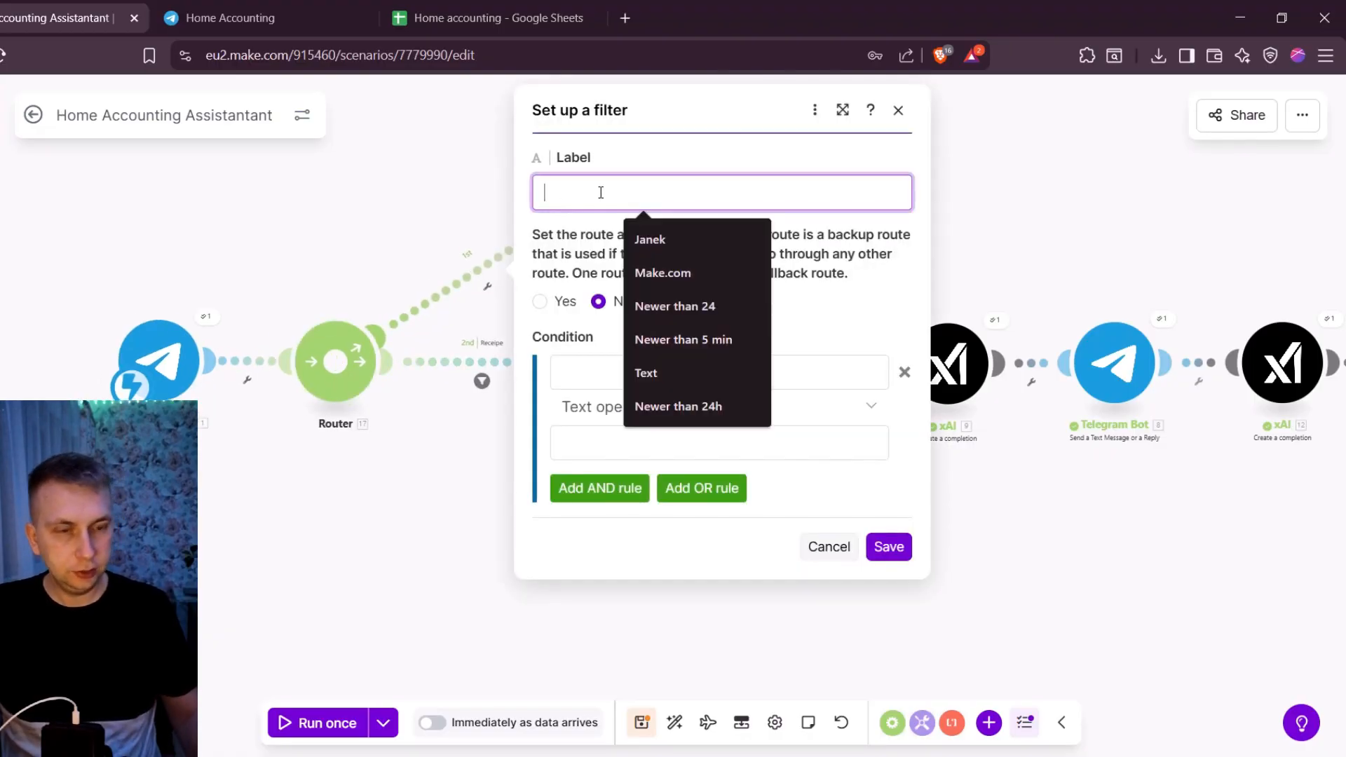
text(Text)
click(696, 352)
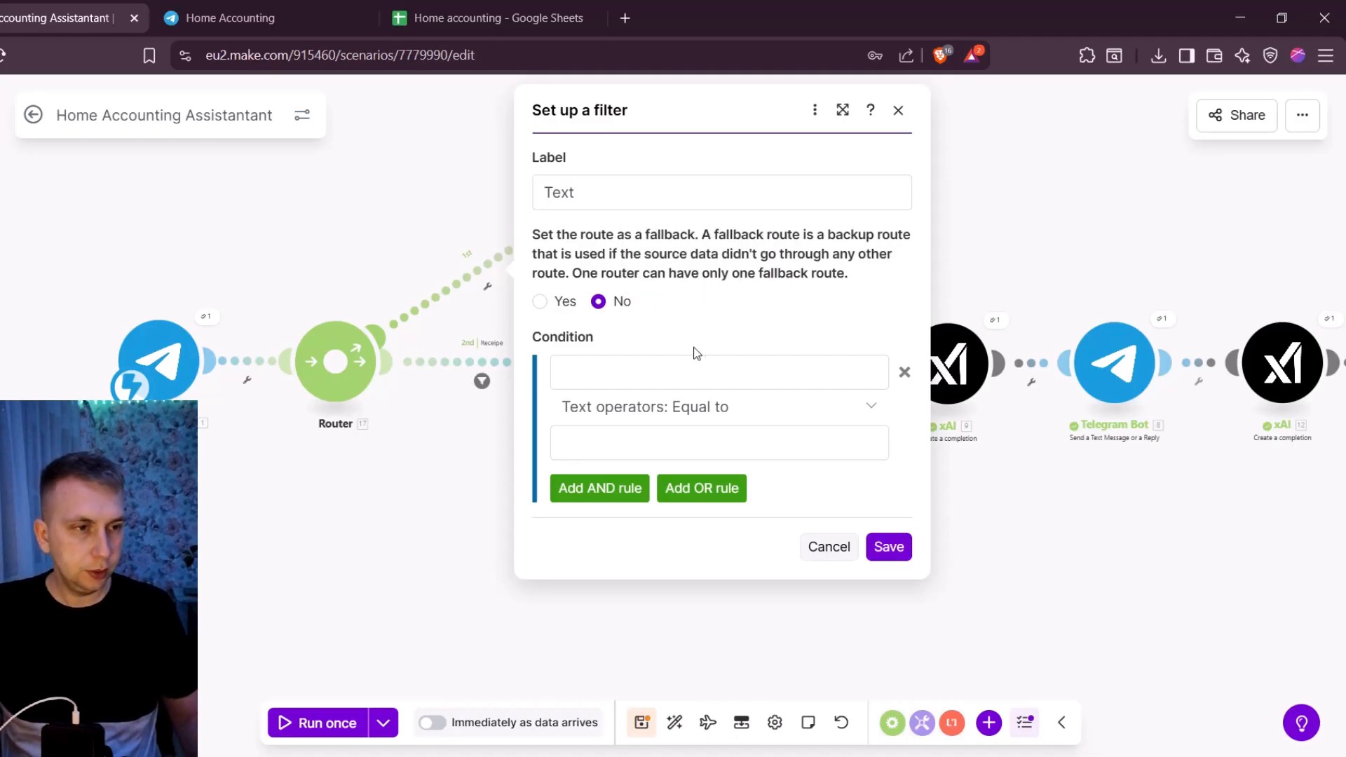
click(689, 367)
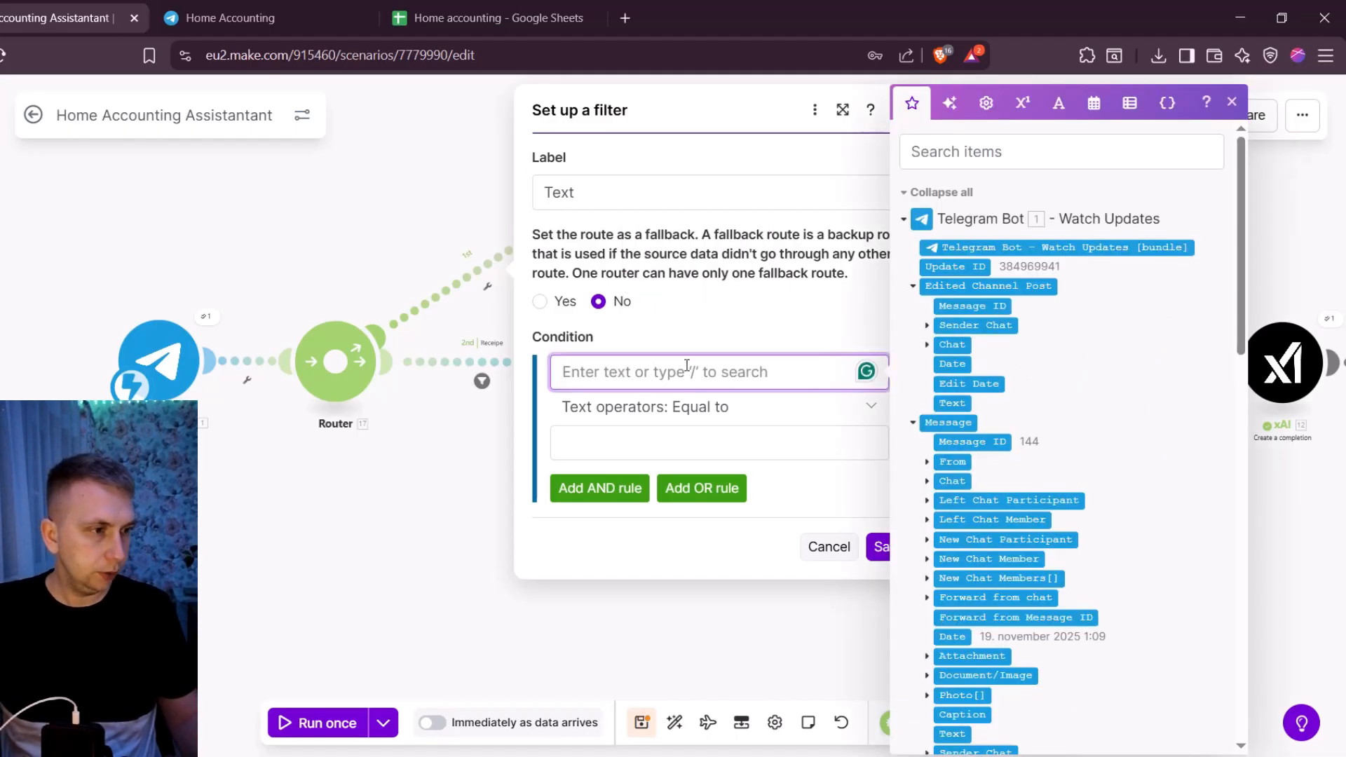
click(957, 161)
text(text)
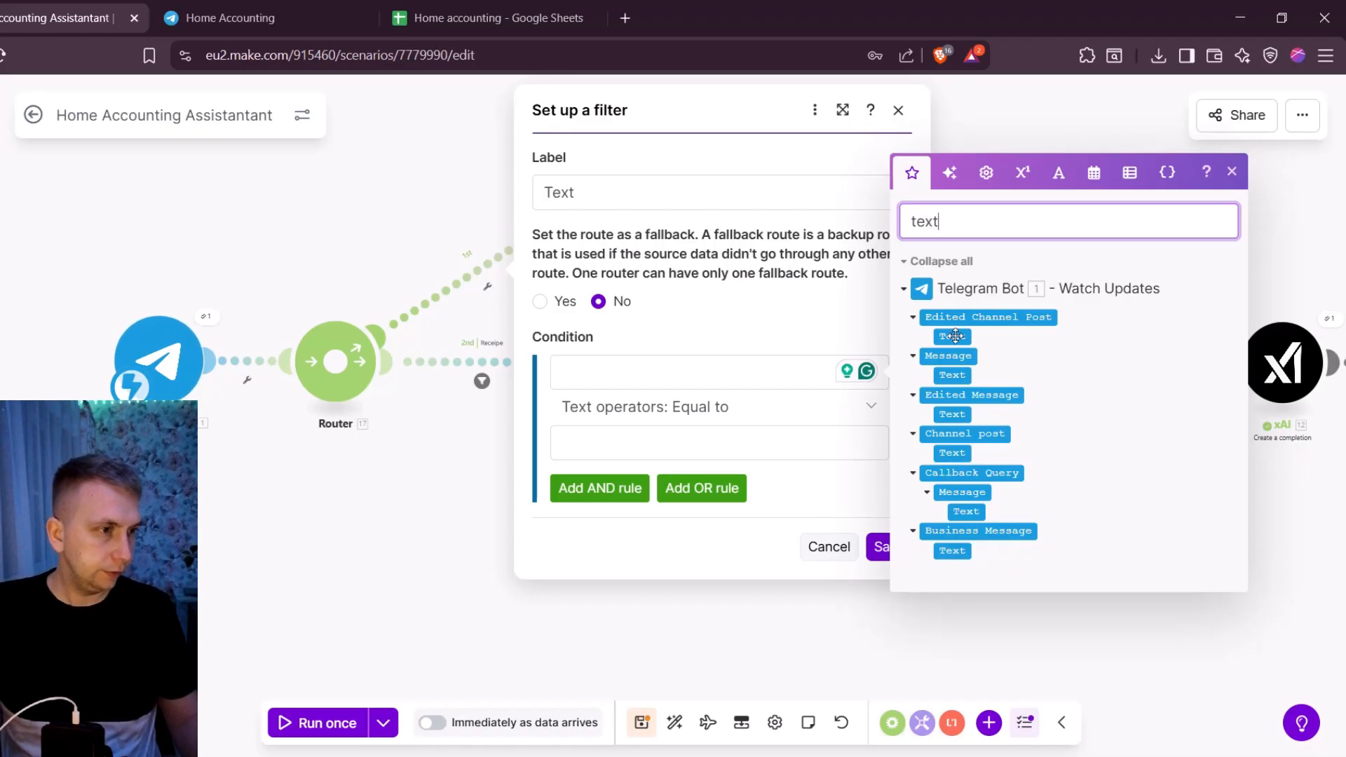
click(948, 376)
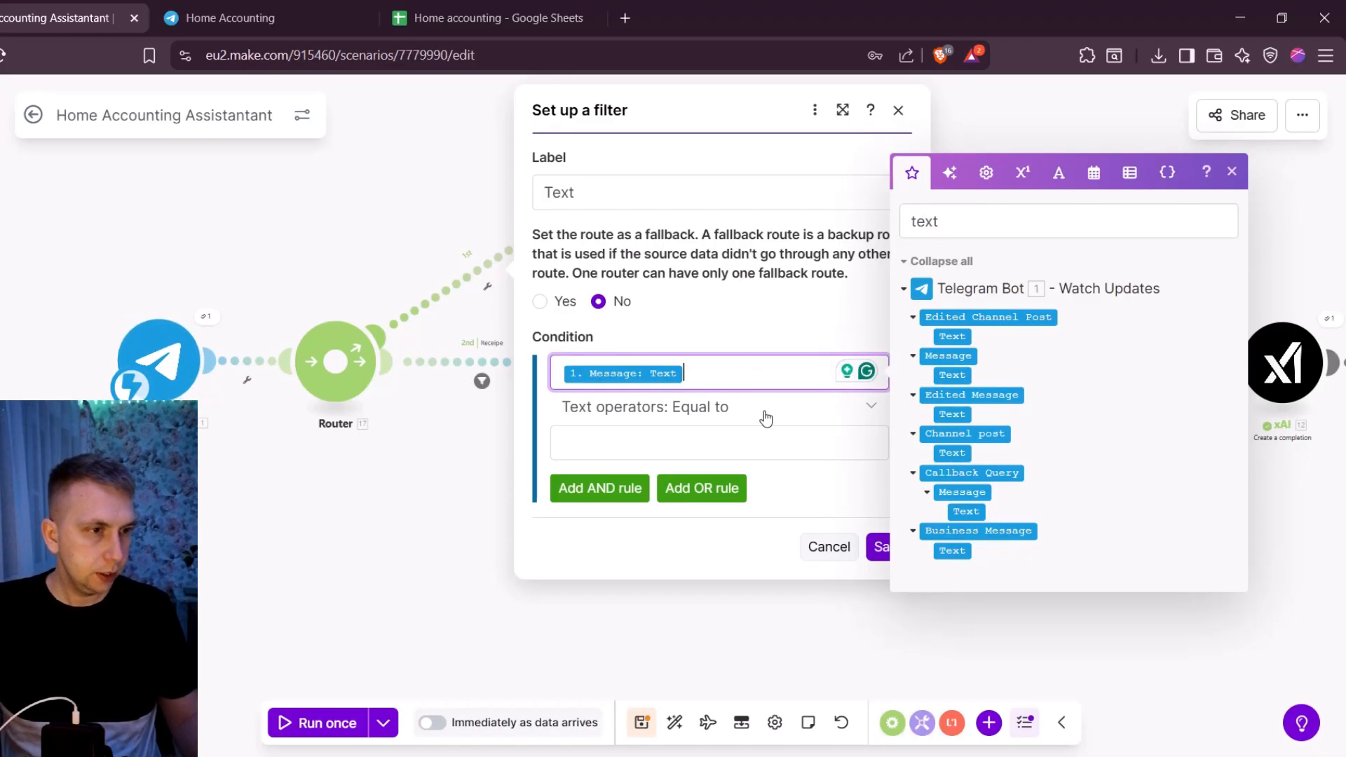
click(745, 408)
click(582, 493)
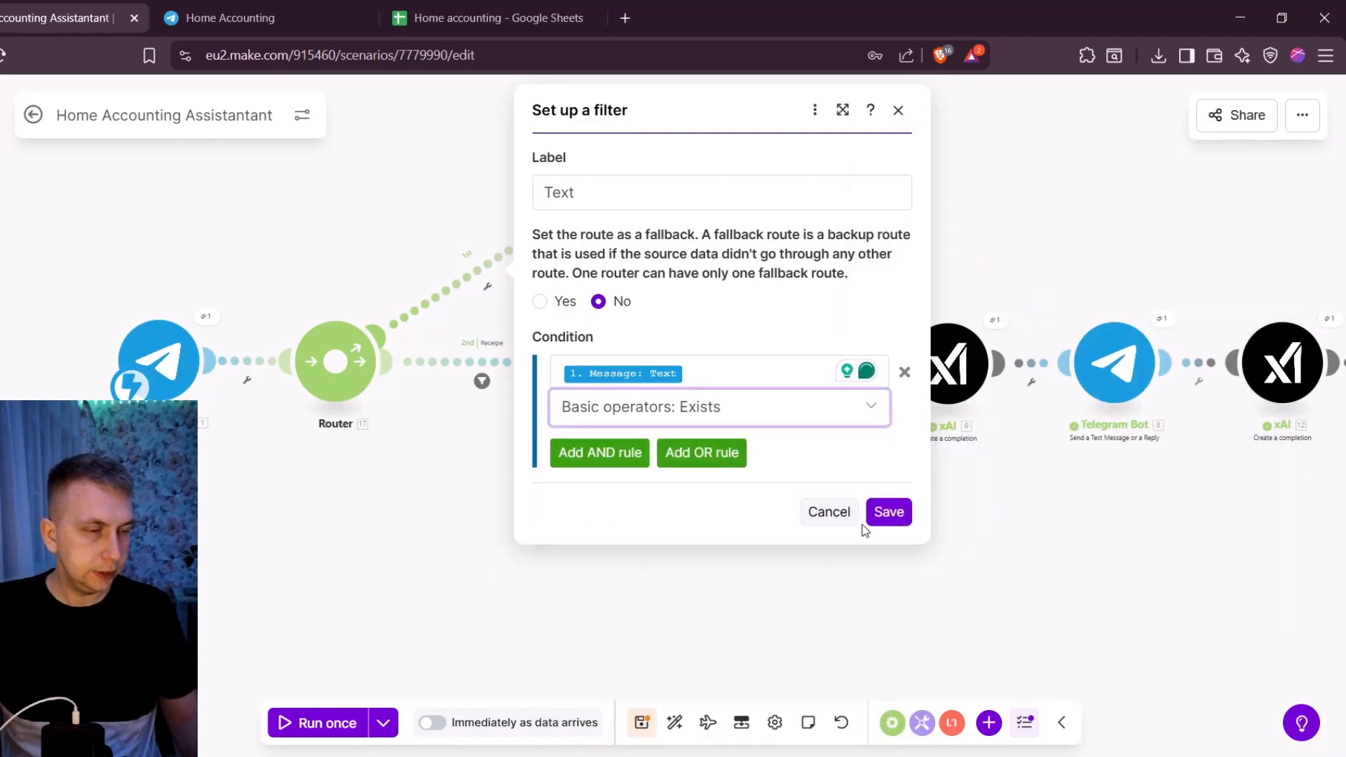
click(888, 512)
- Auto-align the scenario's modules, leaving the Text route's empty module without an app
click(616, 170)
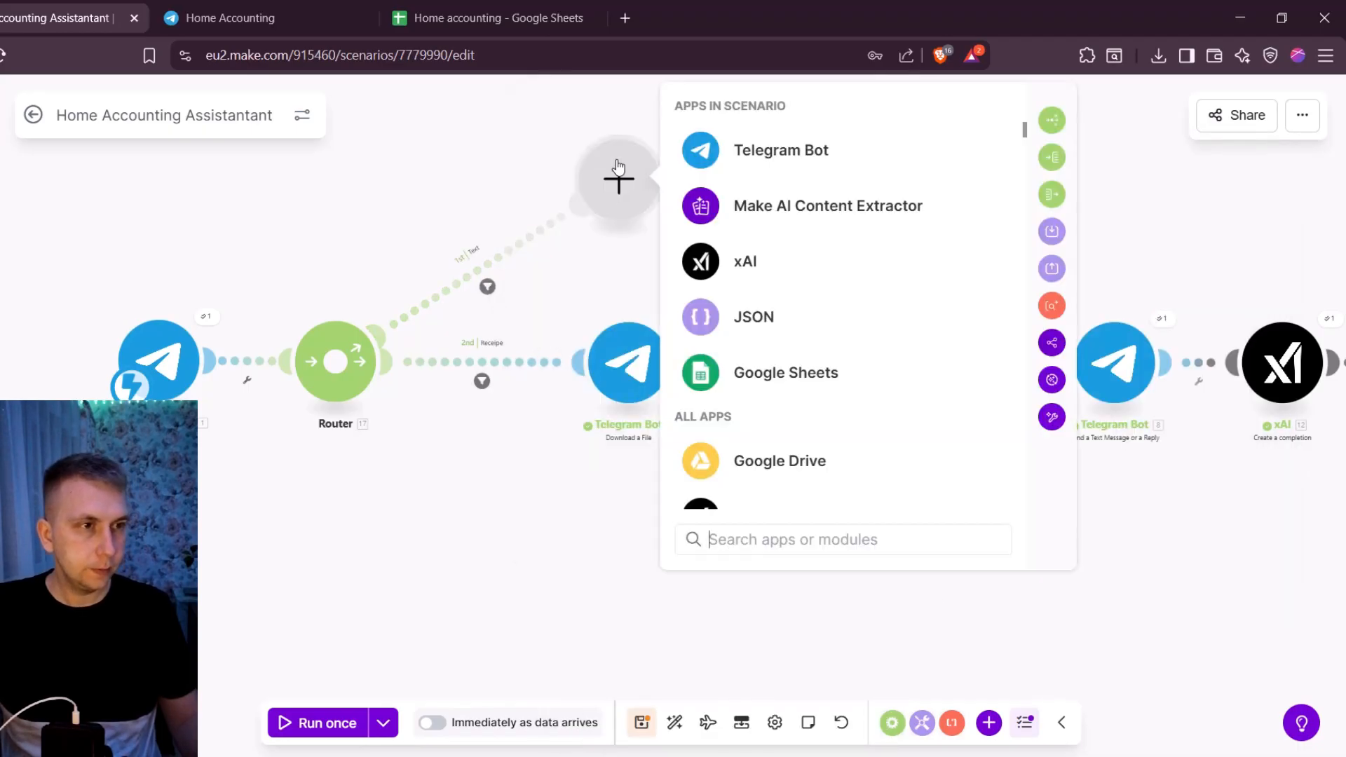
key(Escape)
click(675, 722)
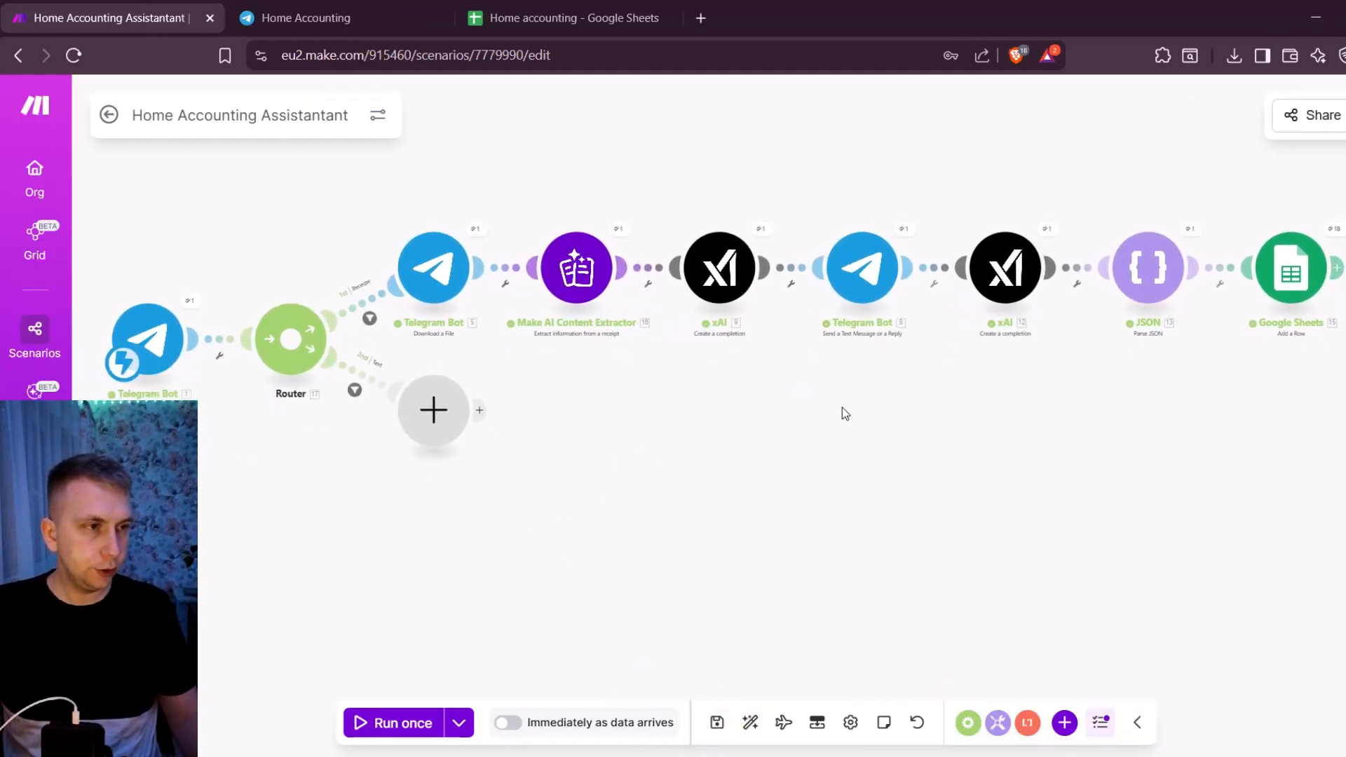
- Review the model, token and system prompt settings of the first xAI module on the receipt route, and close it
click(726, 280)
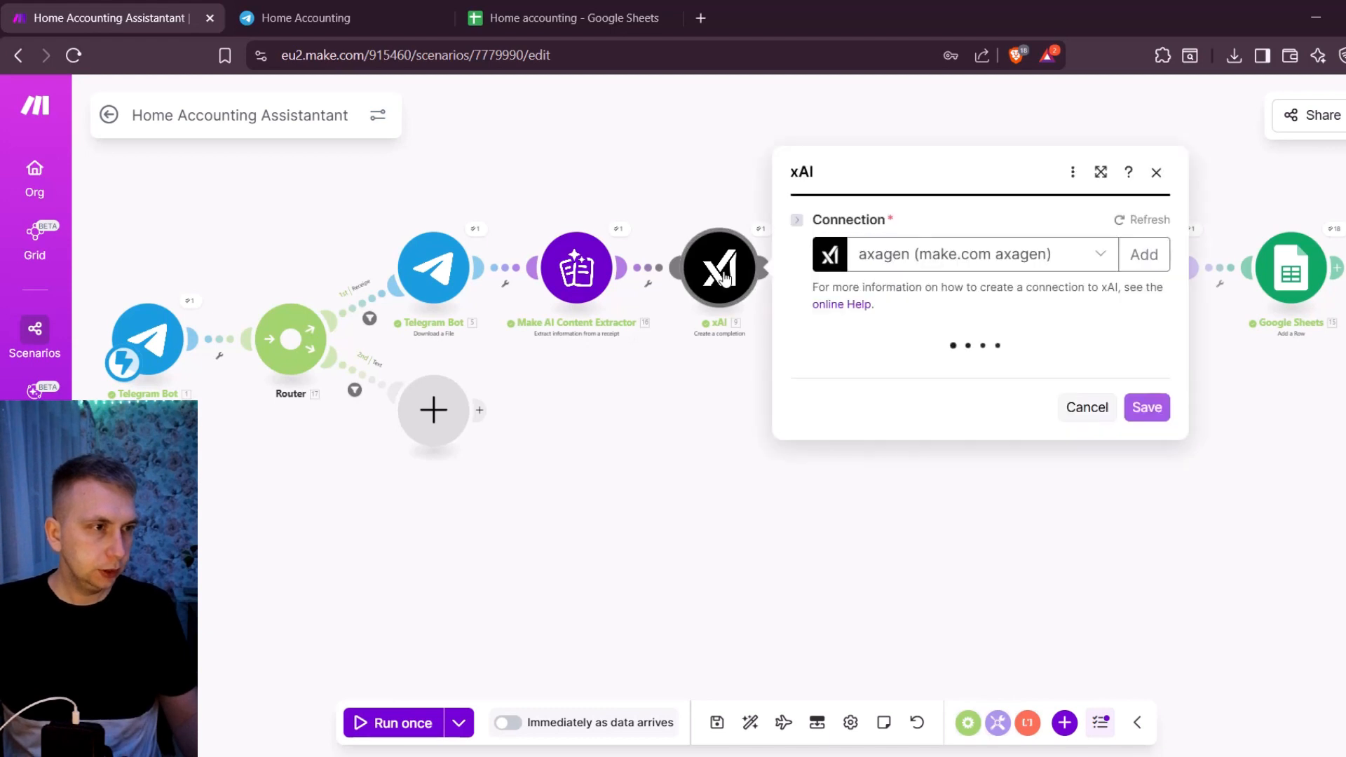
scroll(974, 351, down, 3)
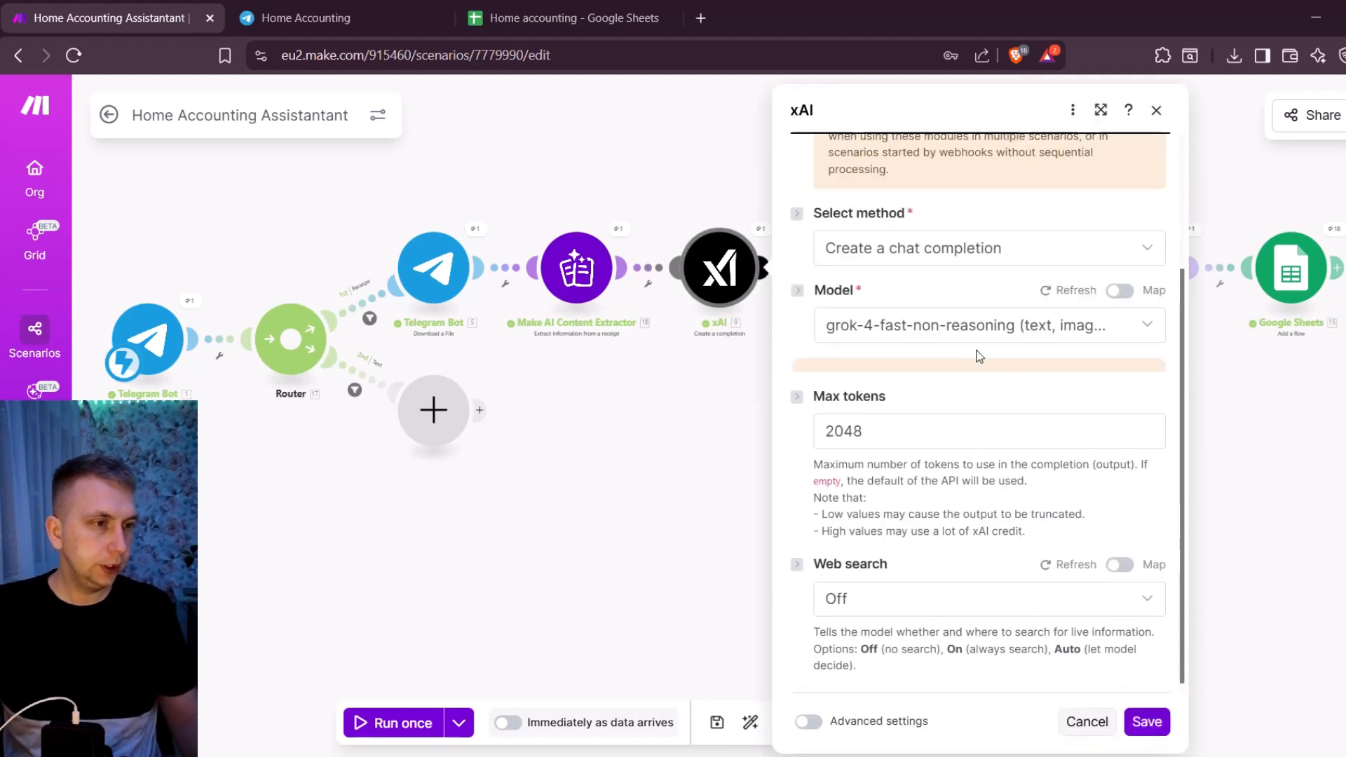
scroll(981, 393, down, 5)
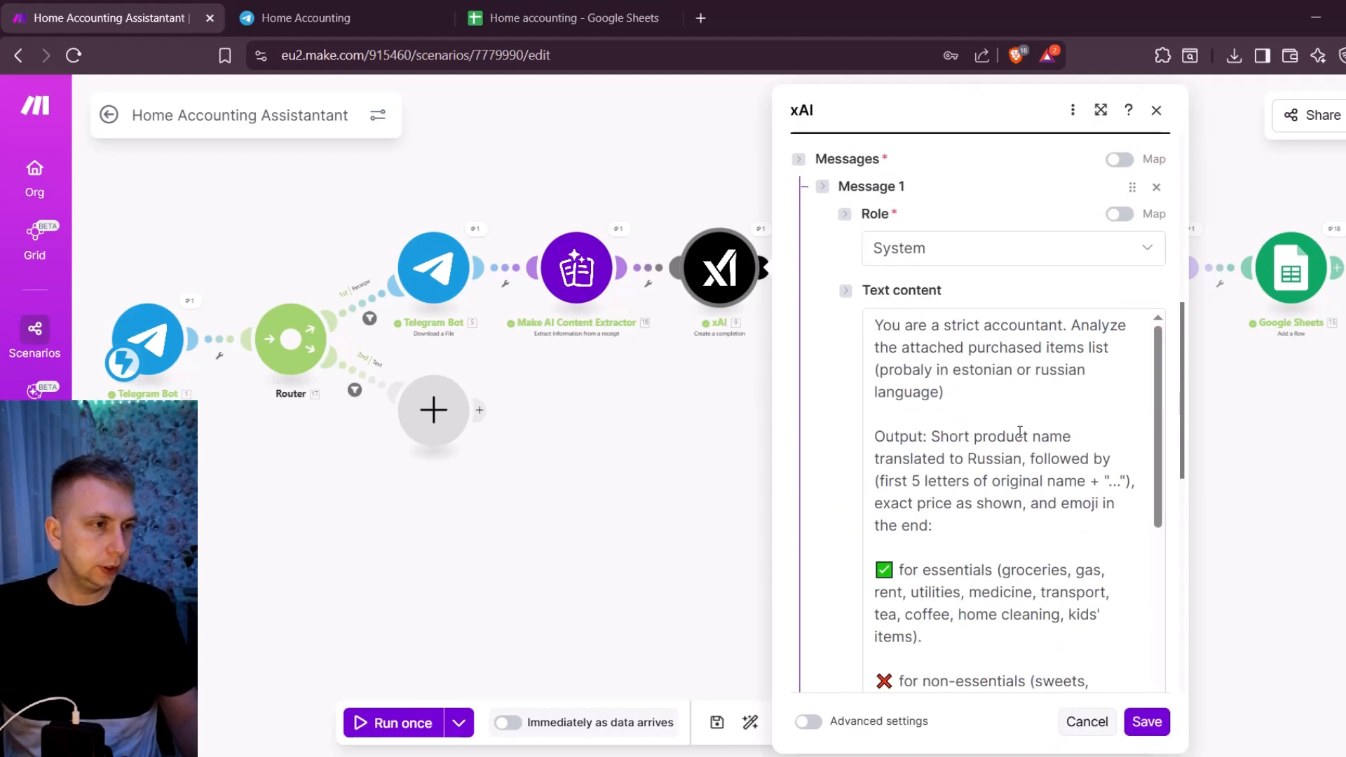
scroll(1020, 431, down, 2)
click(1156, 111)
- Clone the first xAI module, put it on the Text route in place of the empty module, and auto-align the scenario
scroll(766, 350, up, 3)
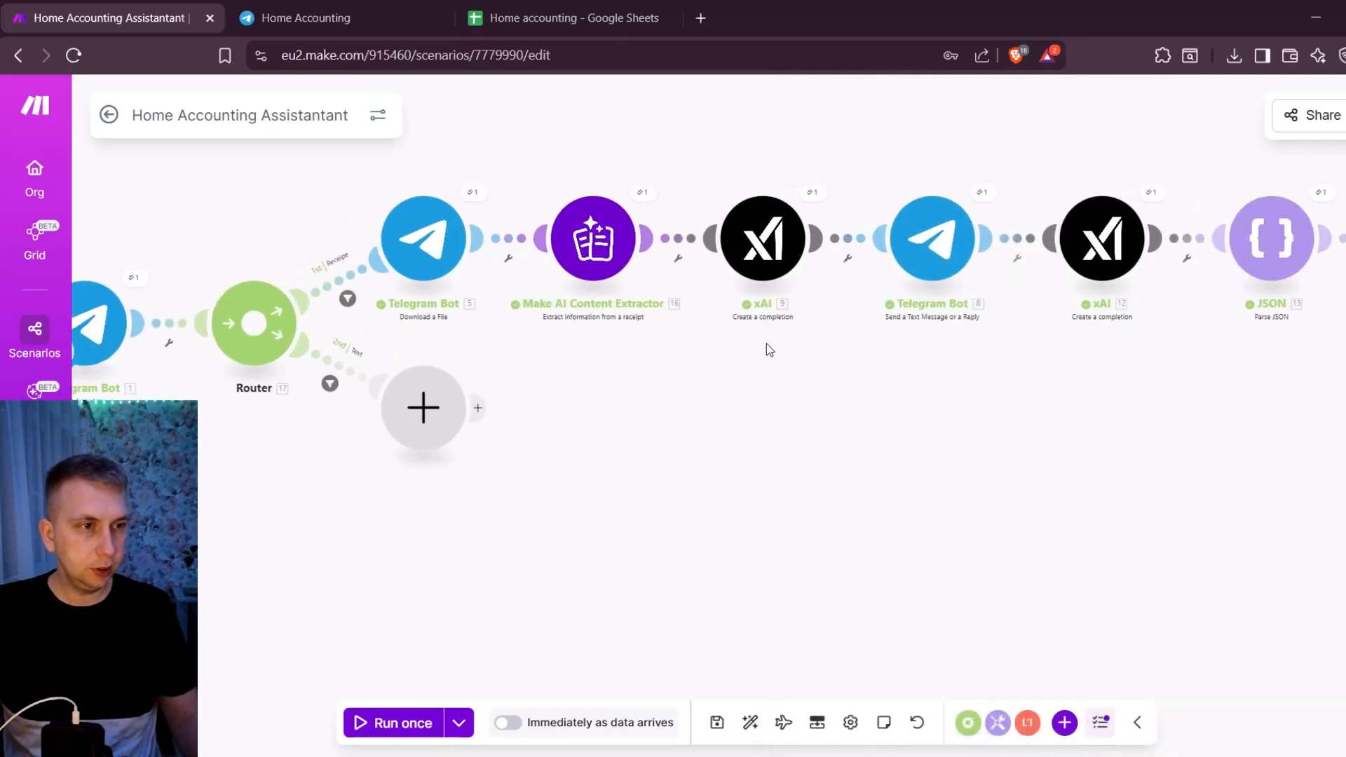
right_click(827, 216)
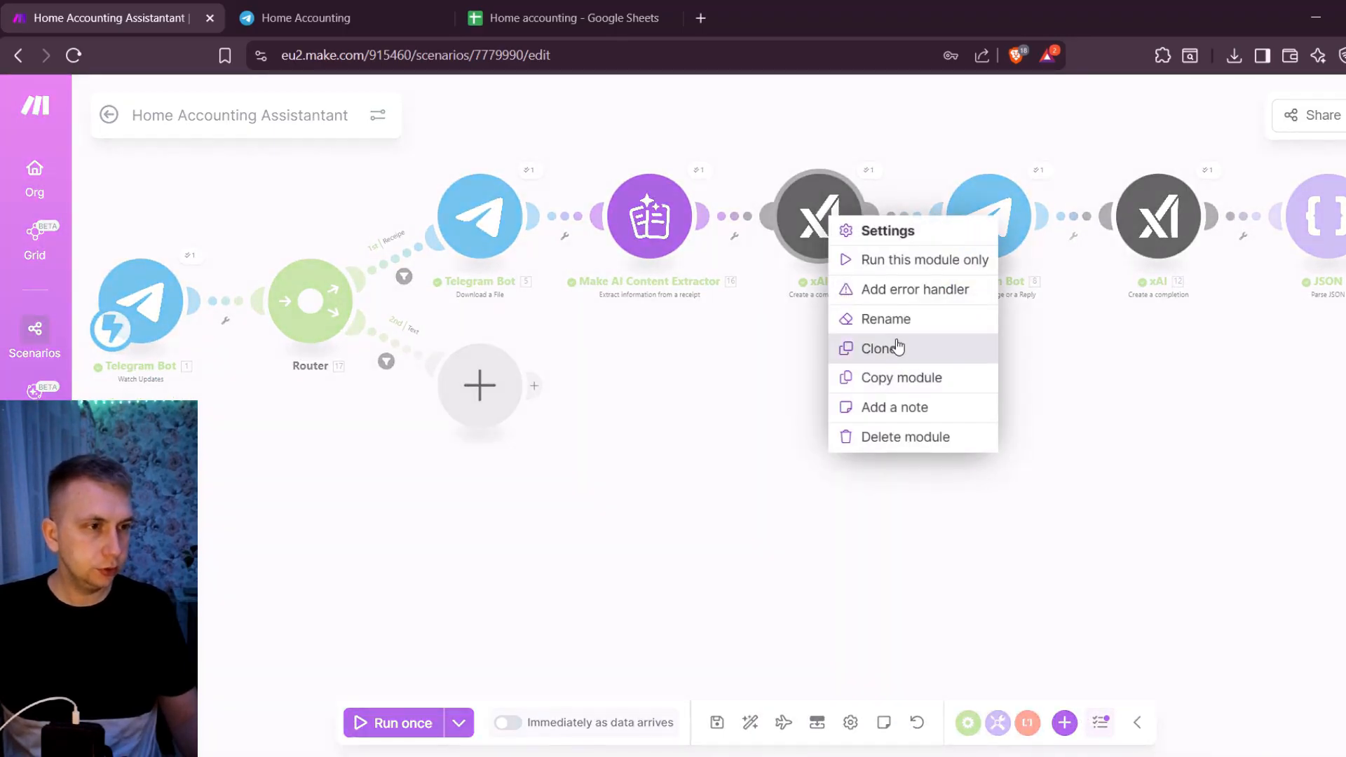
click(897, 346)
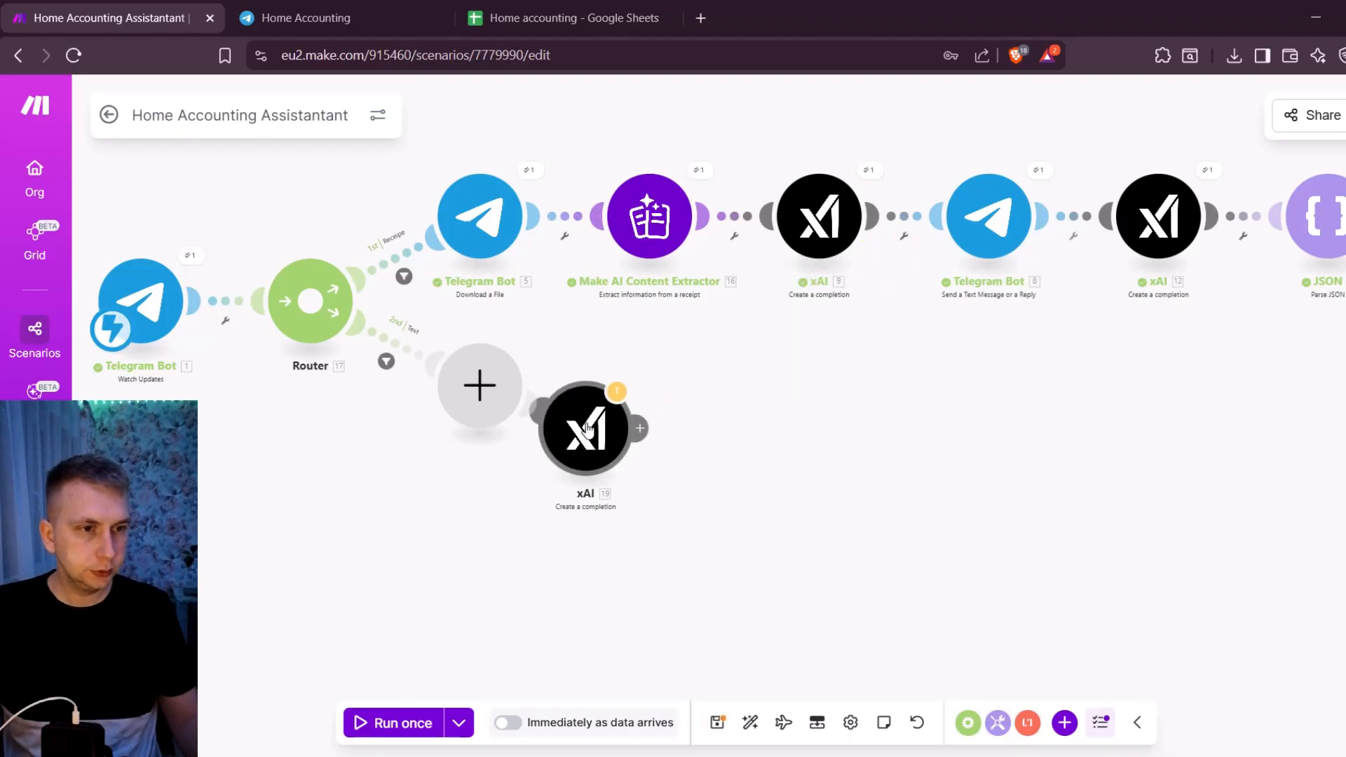
click(638, 393)
click(479, 385)
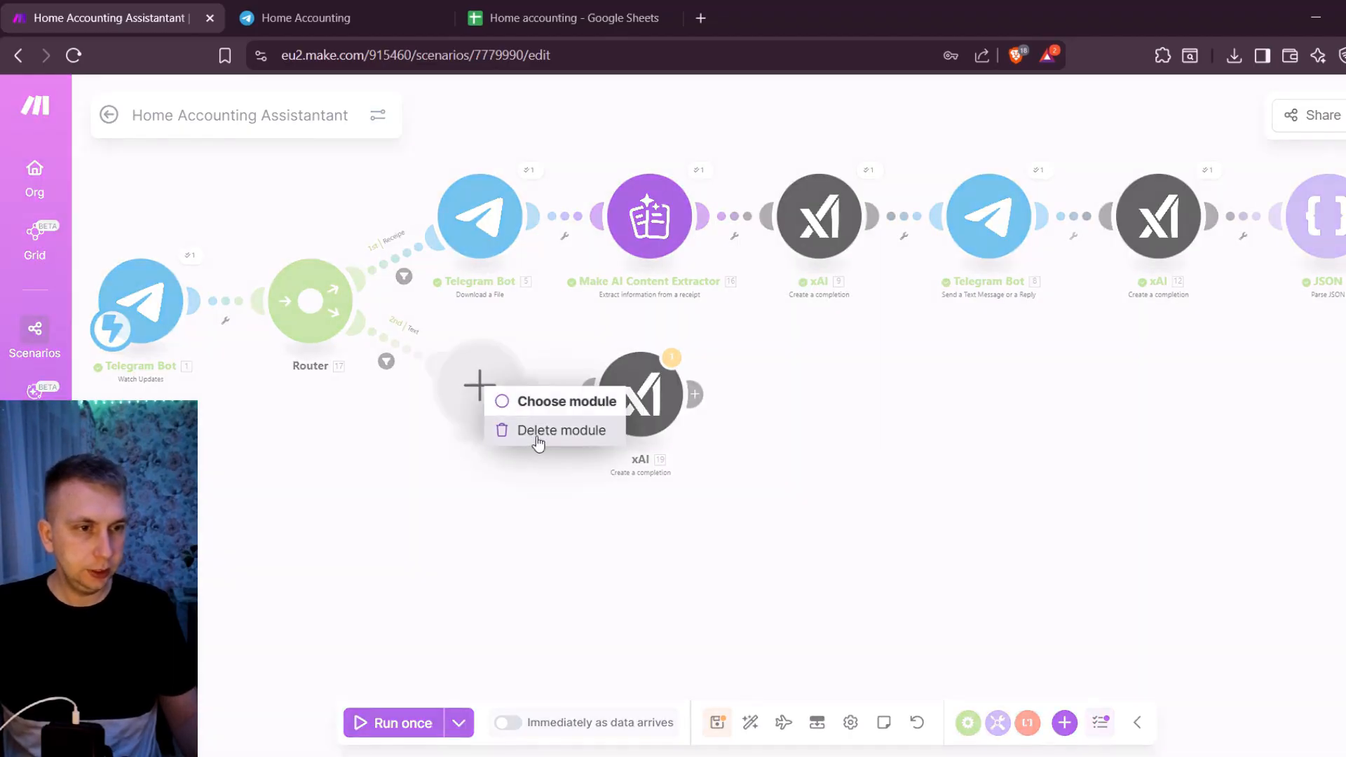
click(537, 431)
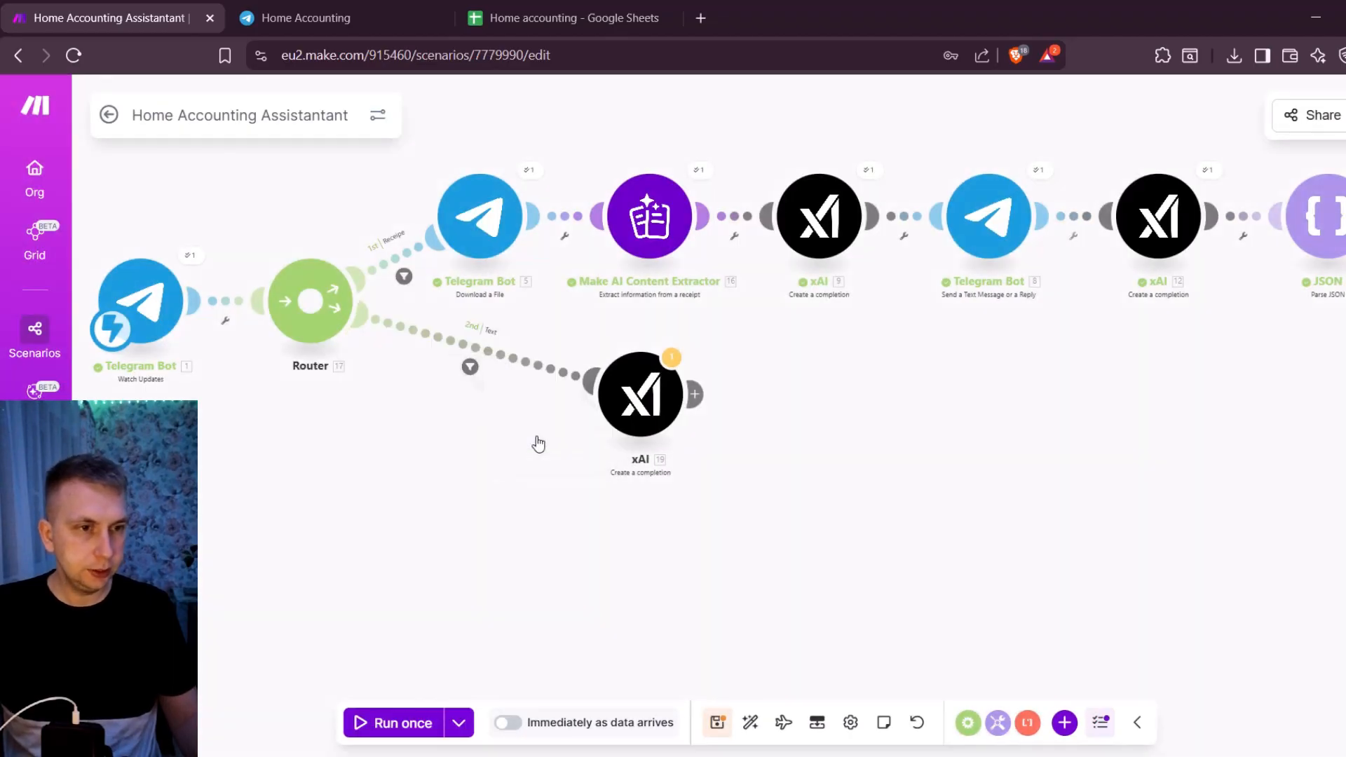
click(752, 729)
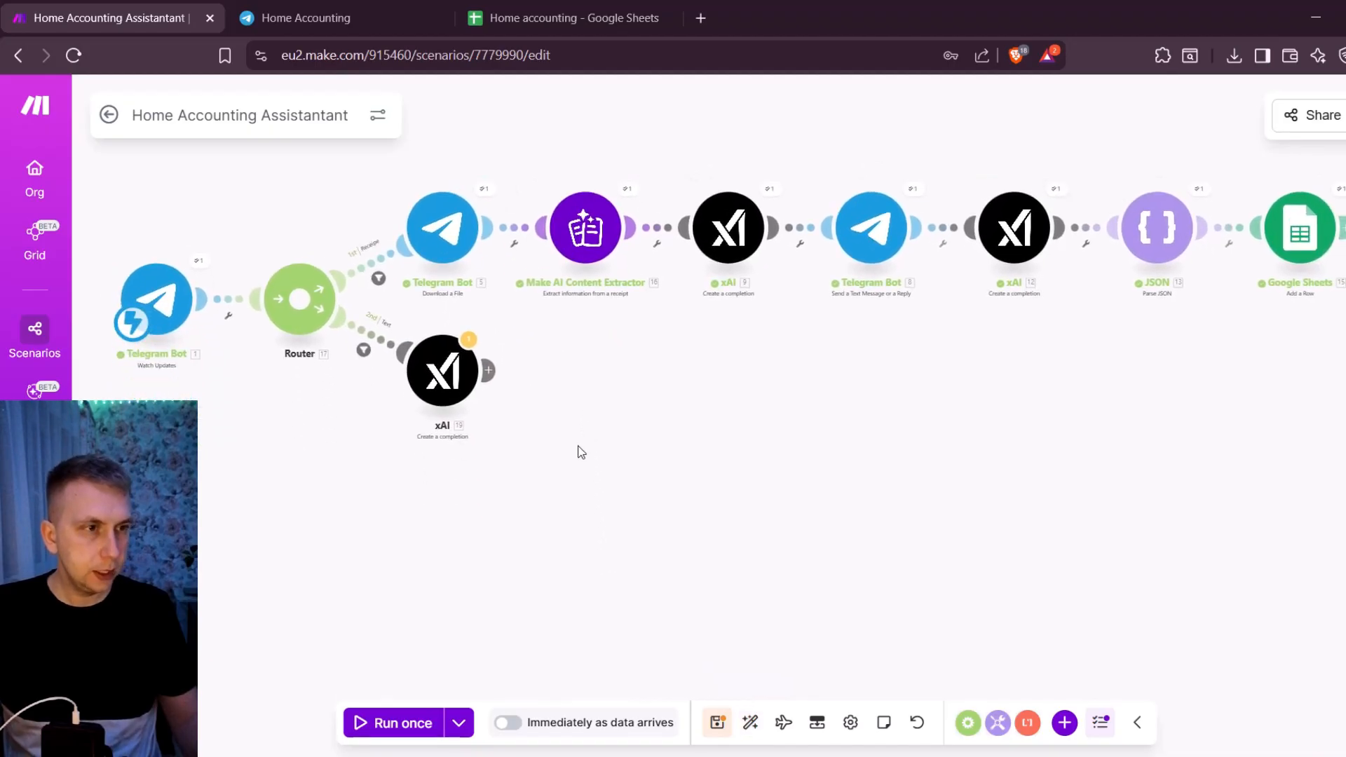
- In the cloned xAI module's system prompt, remove the mapped receipt total amount and currency code
click(518, 363)
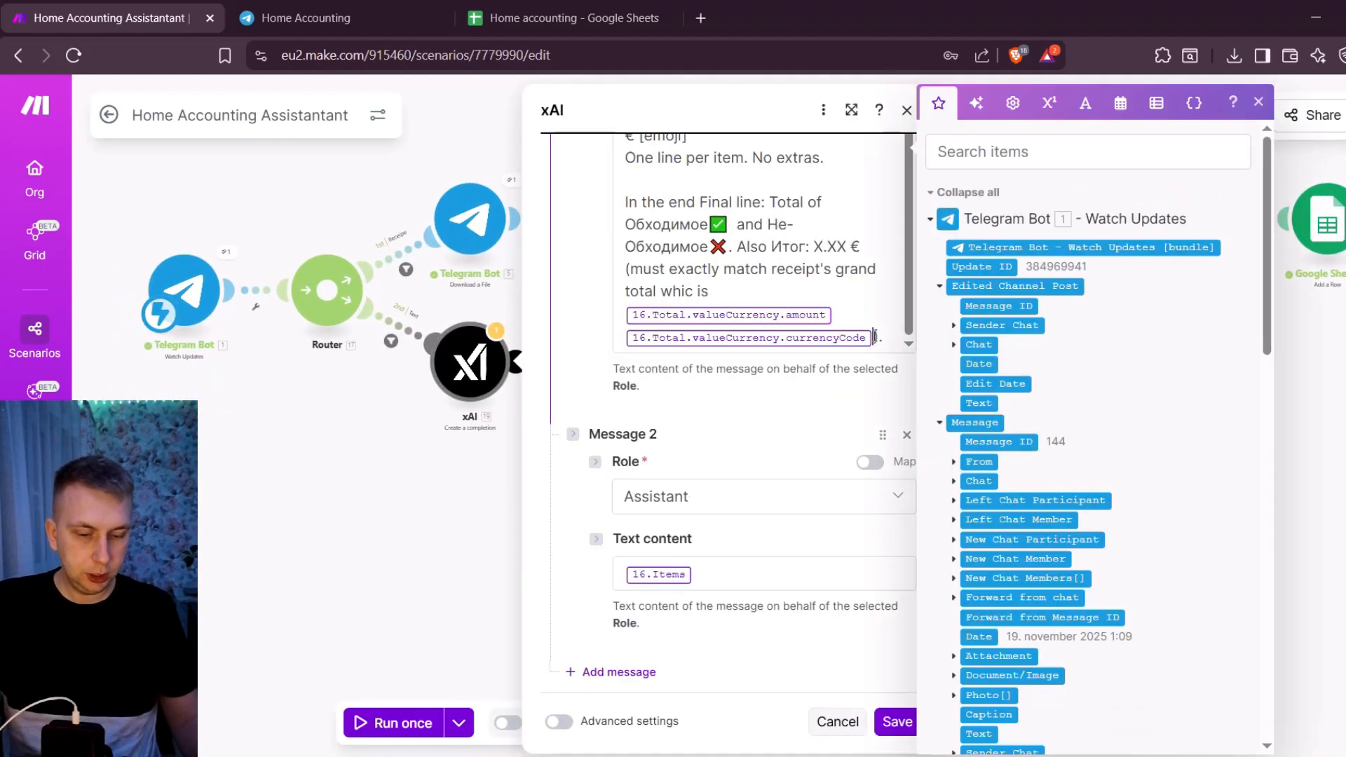
click(874, 336)
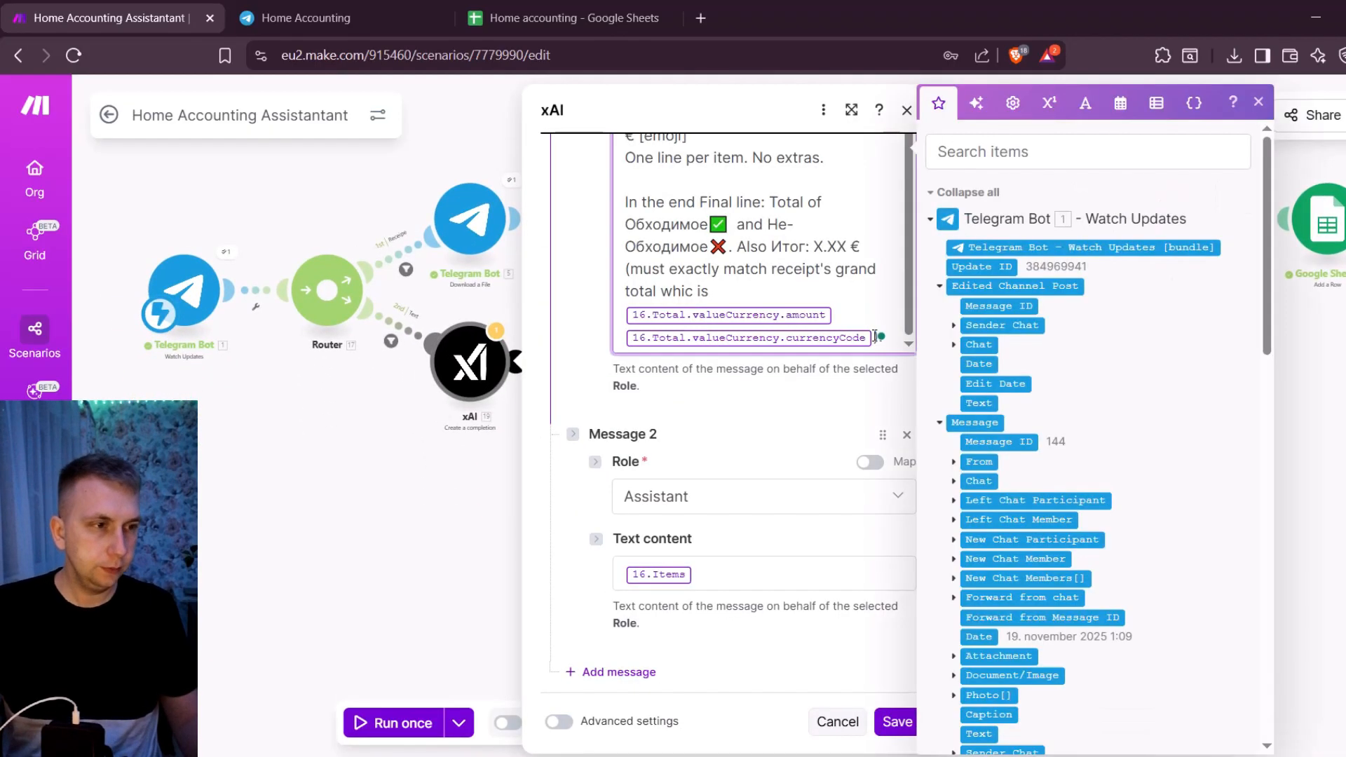
key(BackSpace)
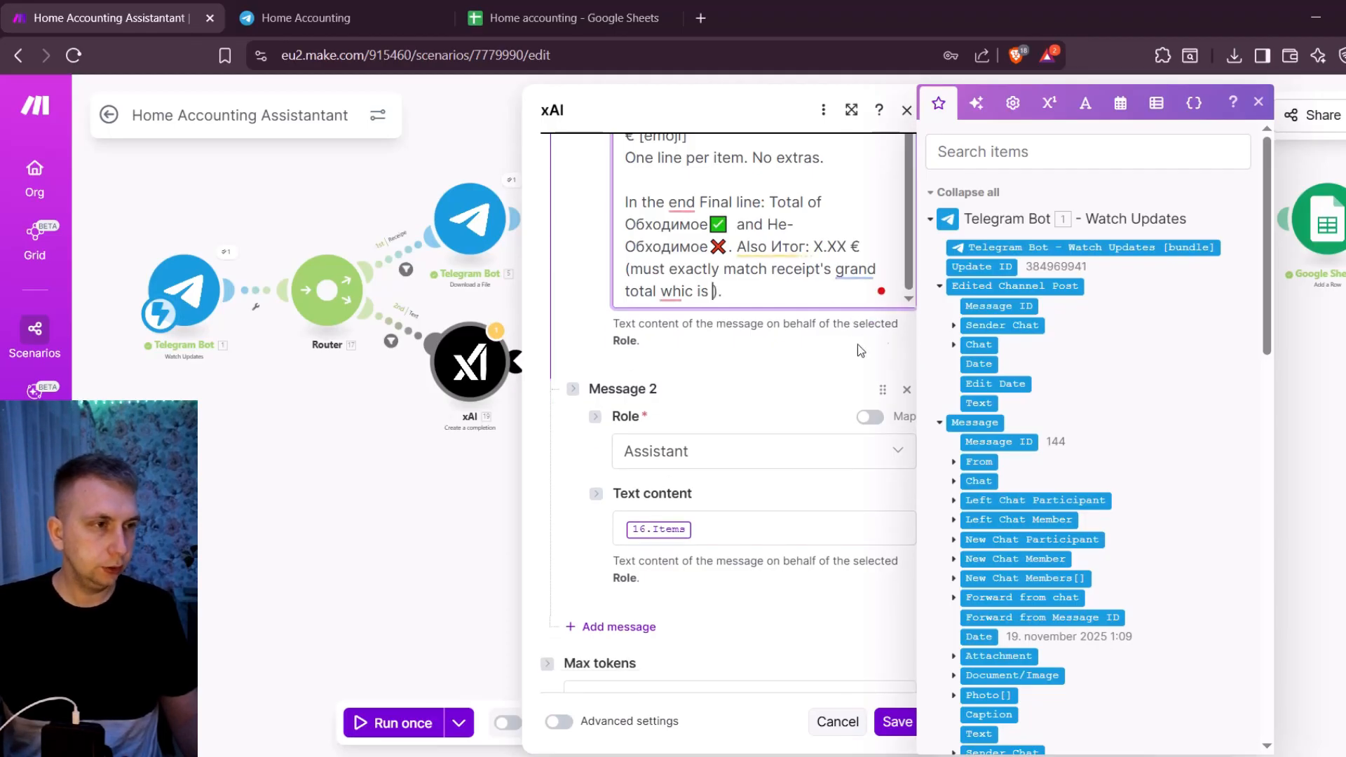
key(BackSpace)
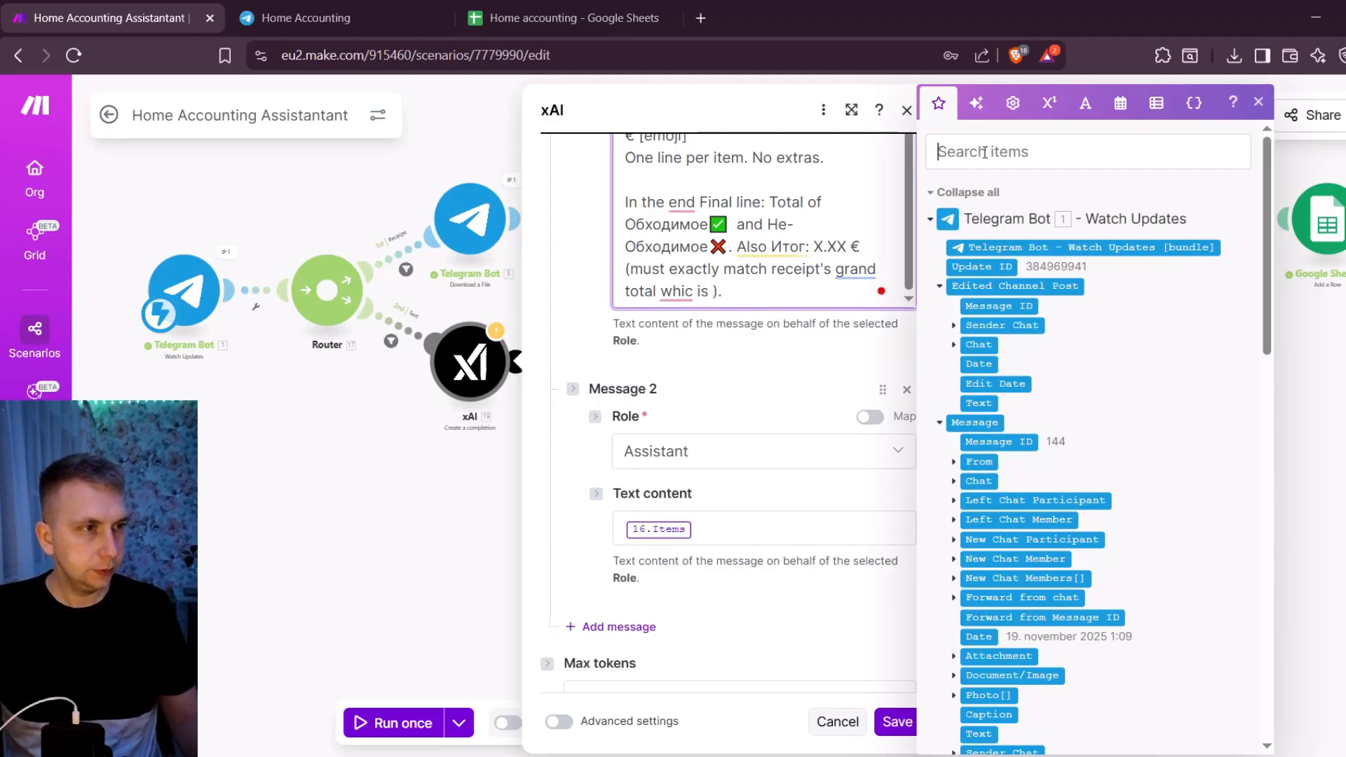
- Map Telegram's Message: Text as the total in the system prompt and as the Assistant message's only content, and save the xAI module
click(985, 152)
text(text)
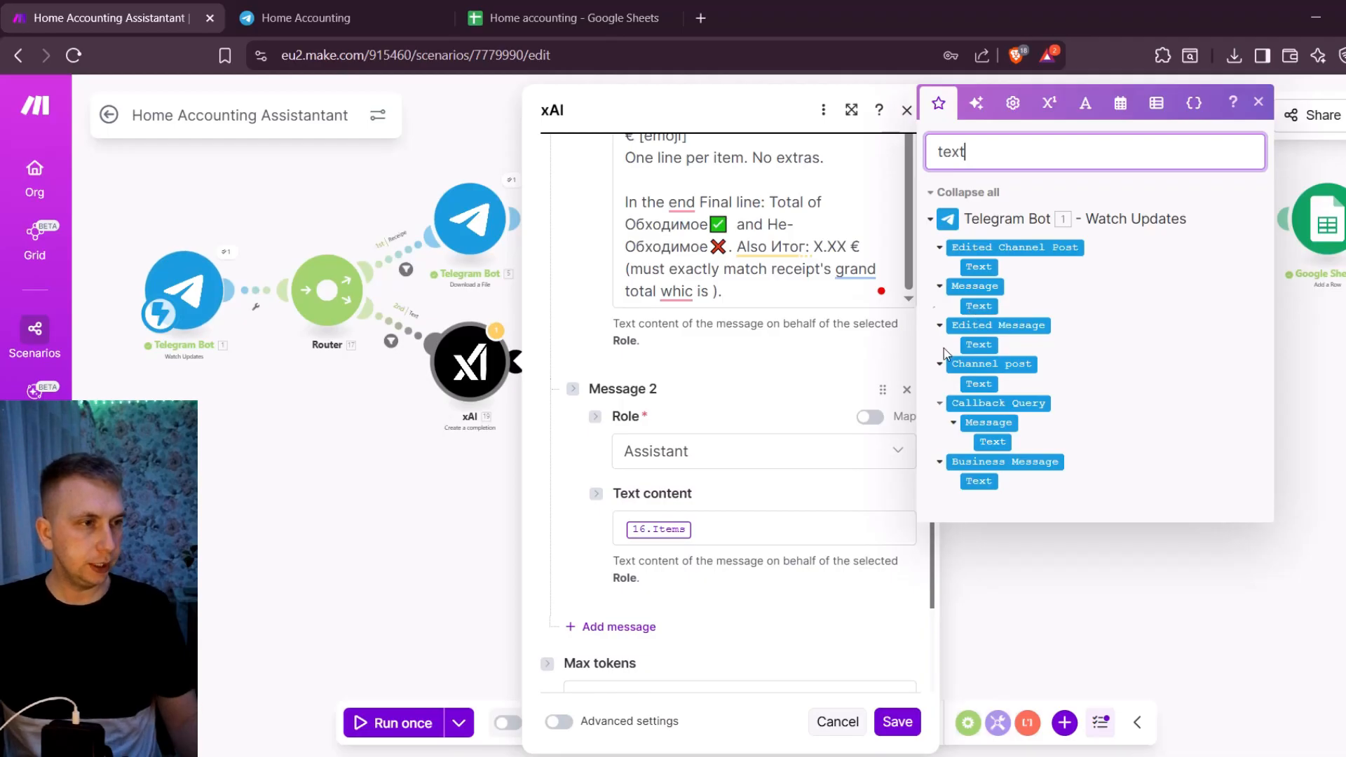
click(981, 306)
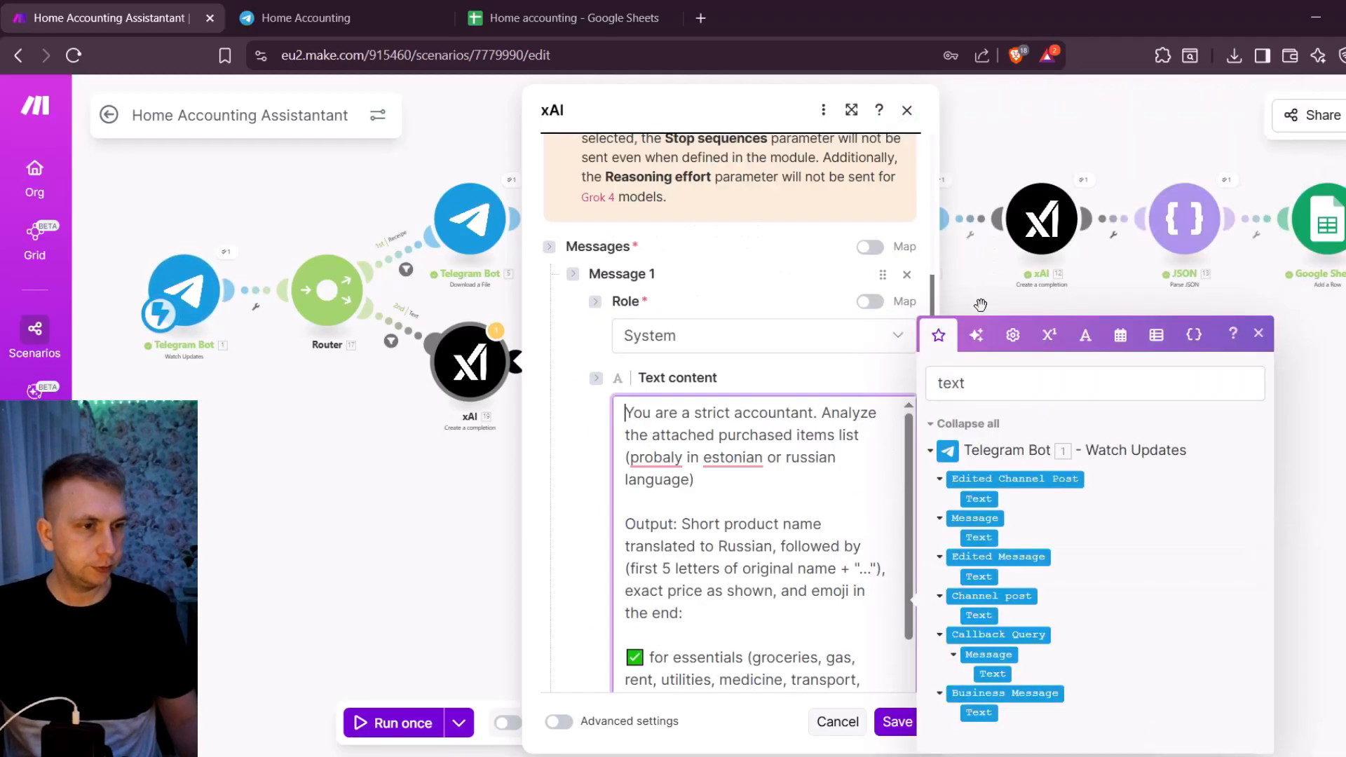
click(710, 480)
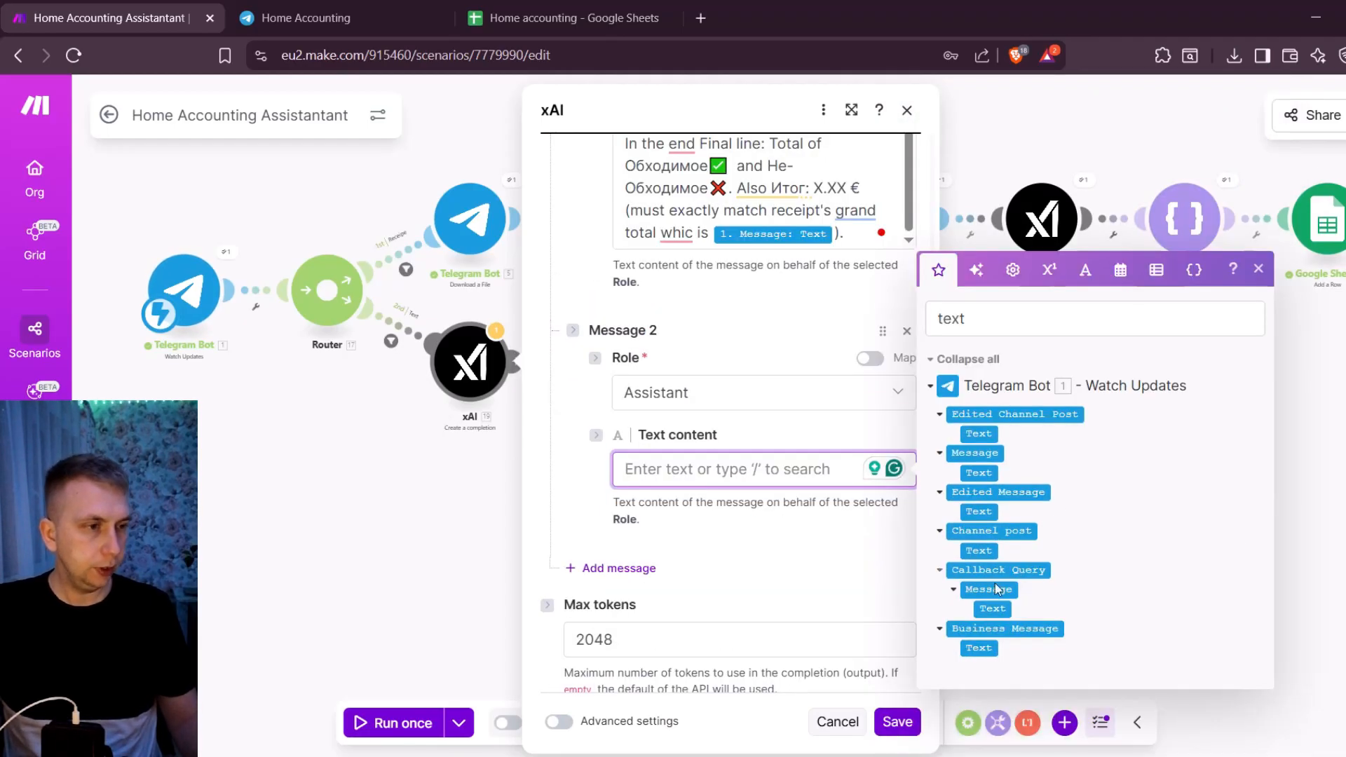
click(983, 470)
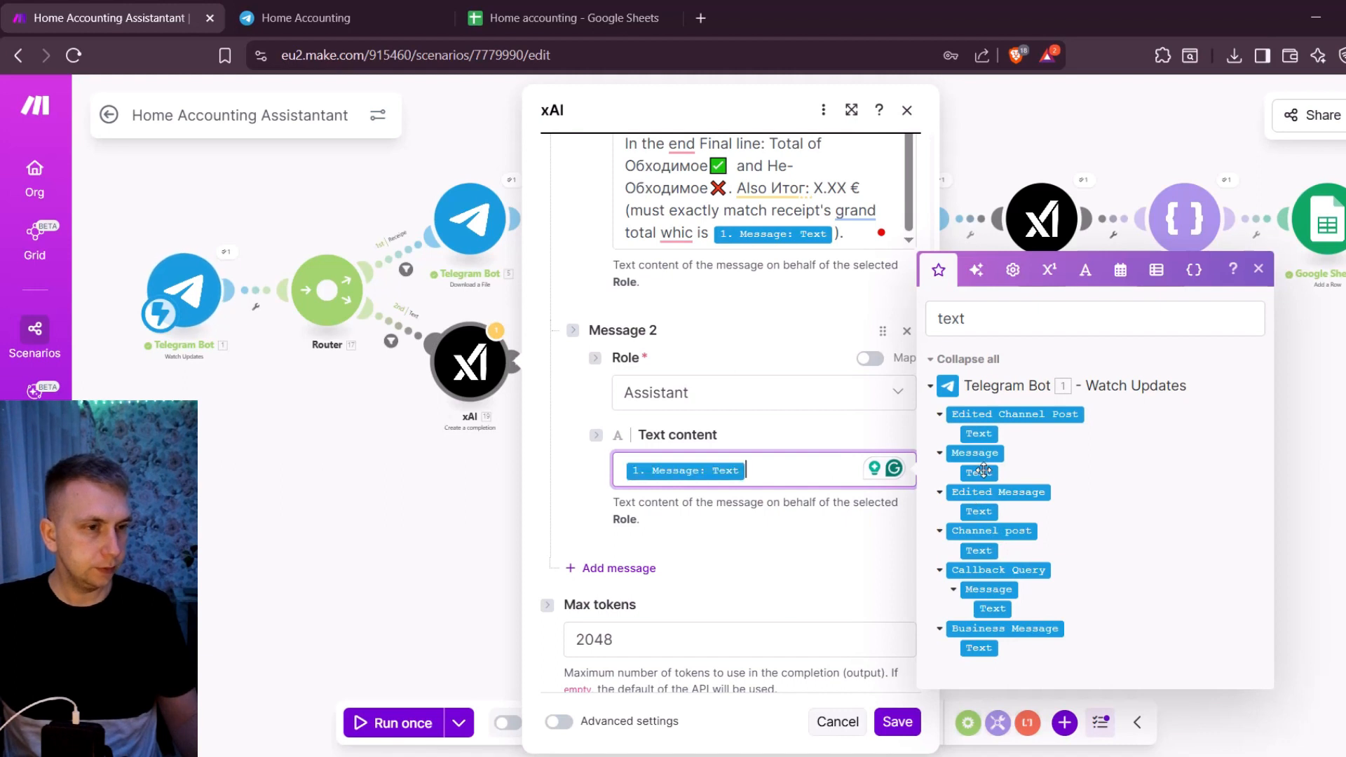
scroll(700, 392, down, 2)
click(897, 722)
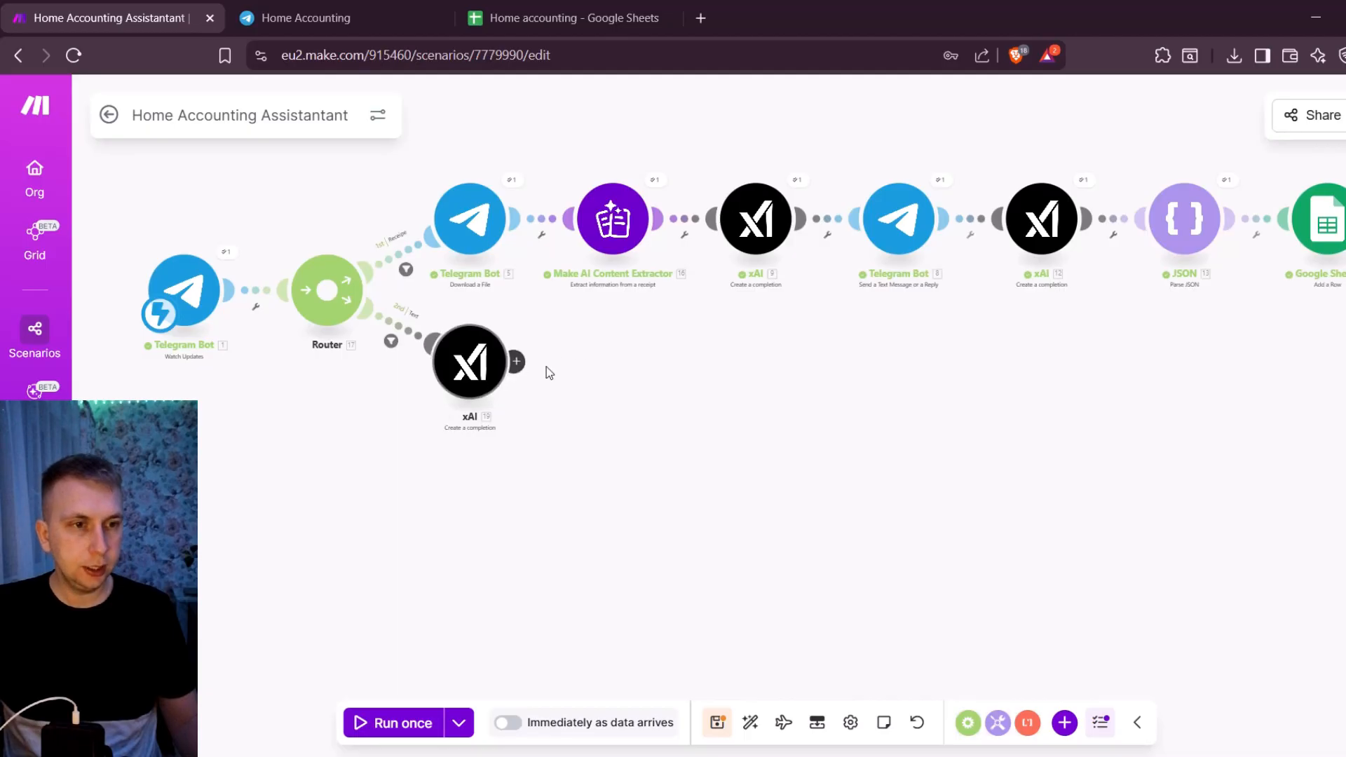
- Clone the receipt route's Telegram Bot message-sending module and attach the copy after the xAI module on the Text route
right_click(898, 223)
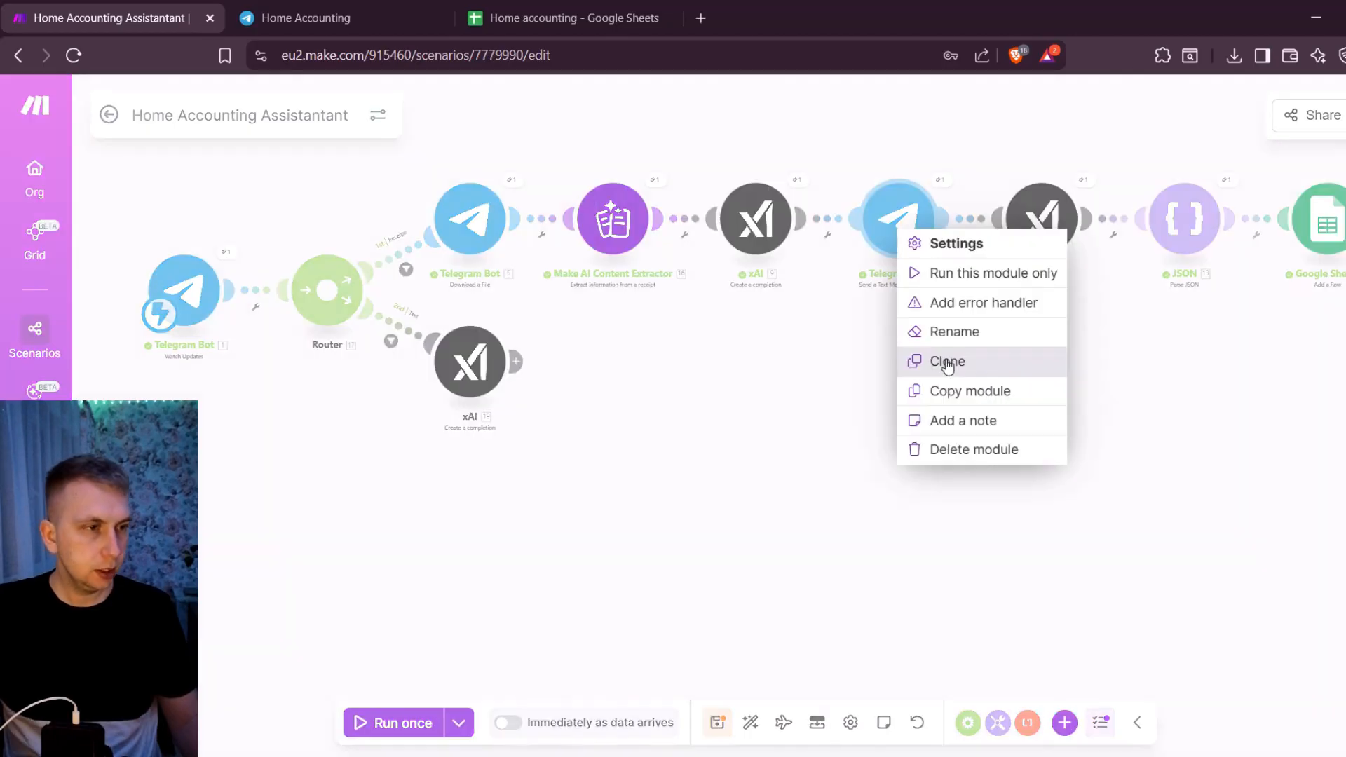
click(945, 361)
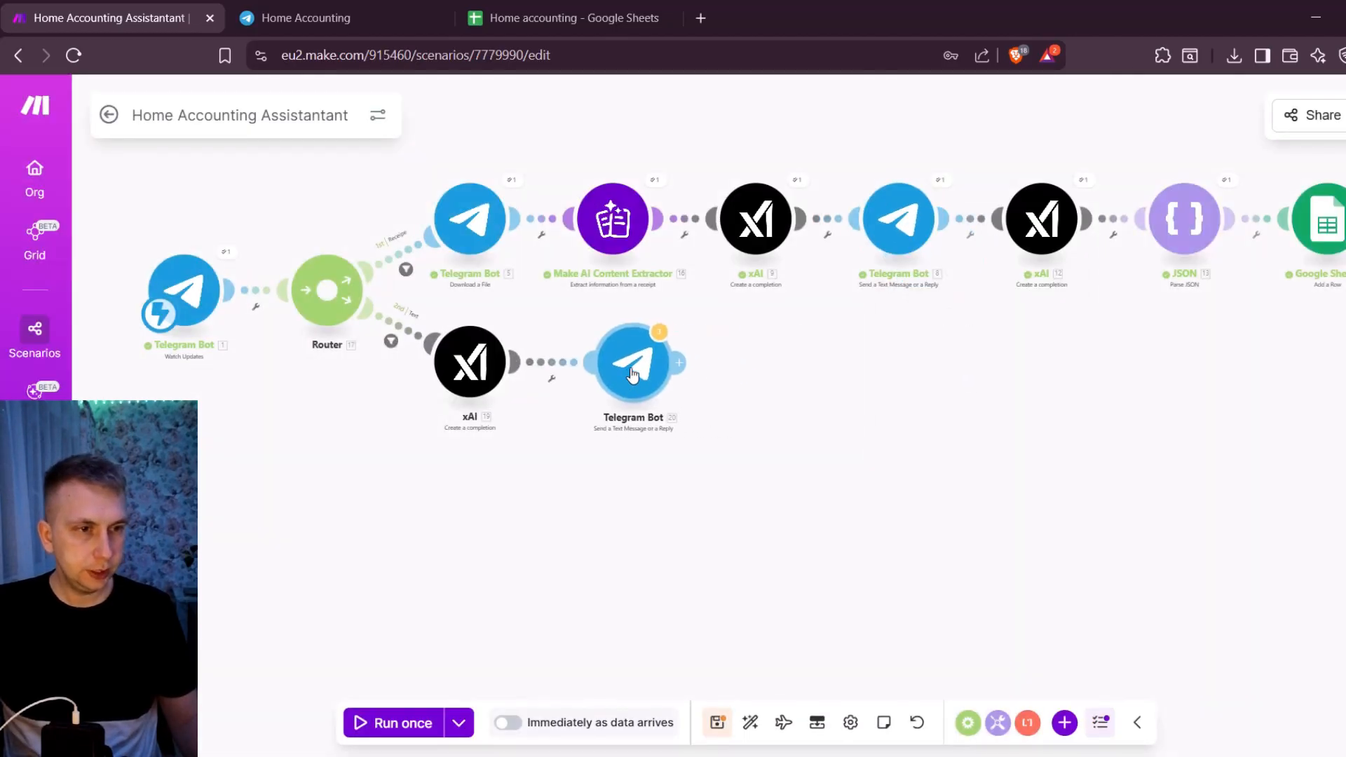
click(609, 375)
- In the cloned Telegram Bot module, replace the message text with the Result of the Text route's xAI module, and save
click(608, 368)
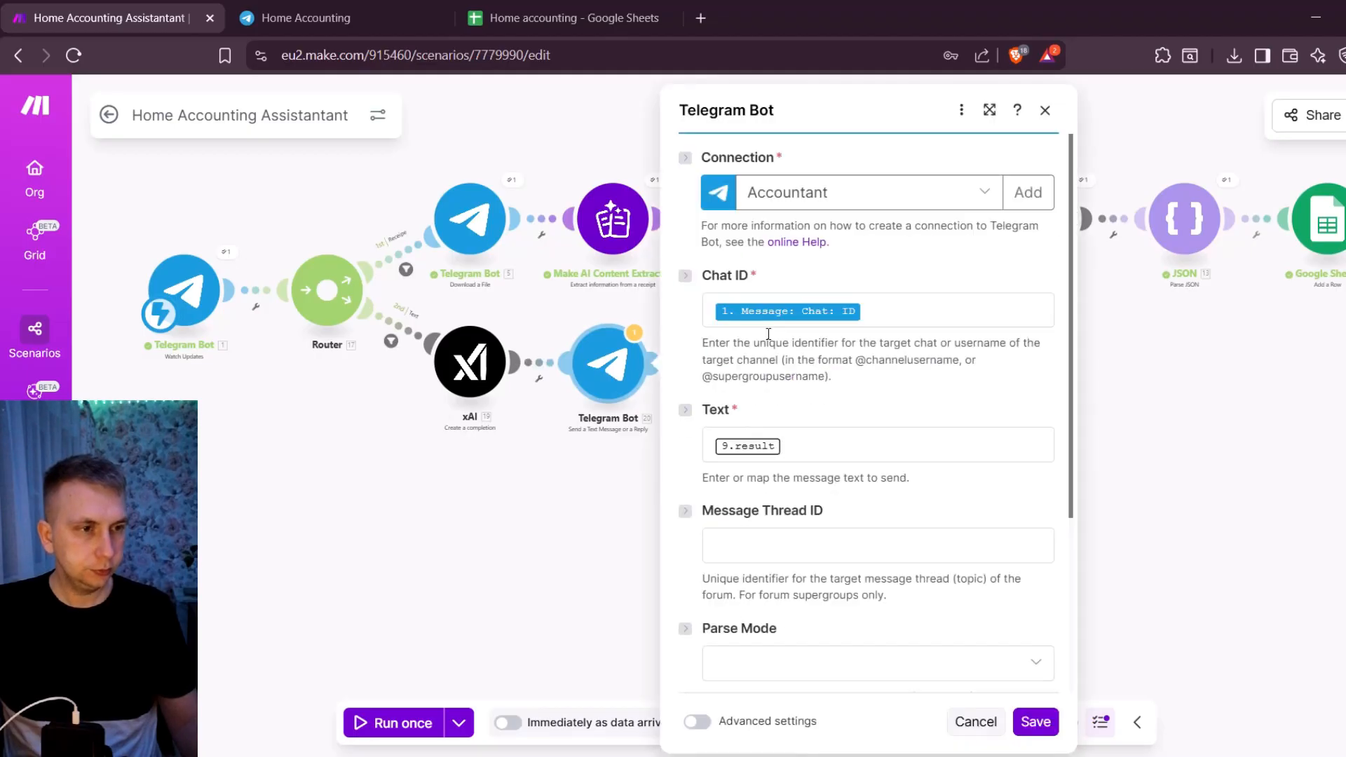
click(841, 453)
key(BackSpace)
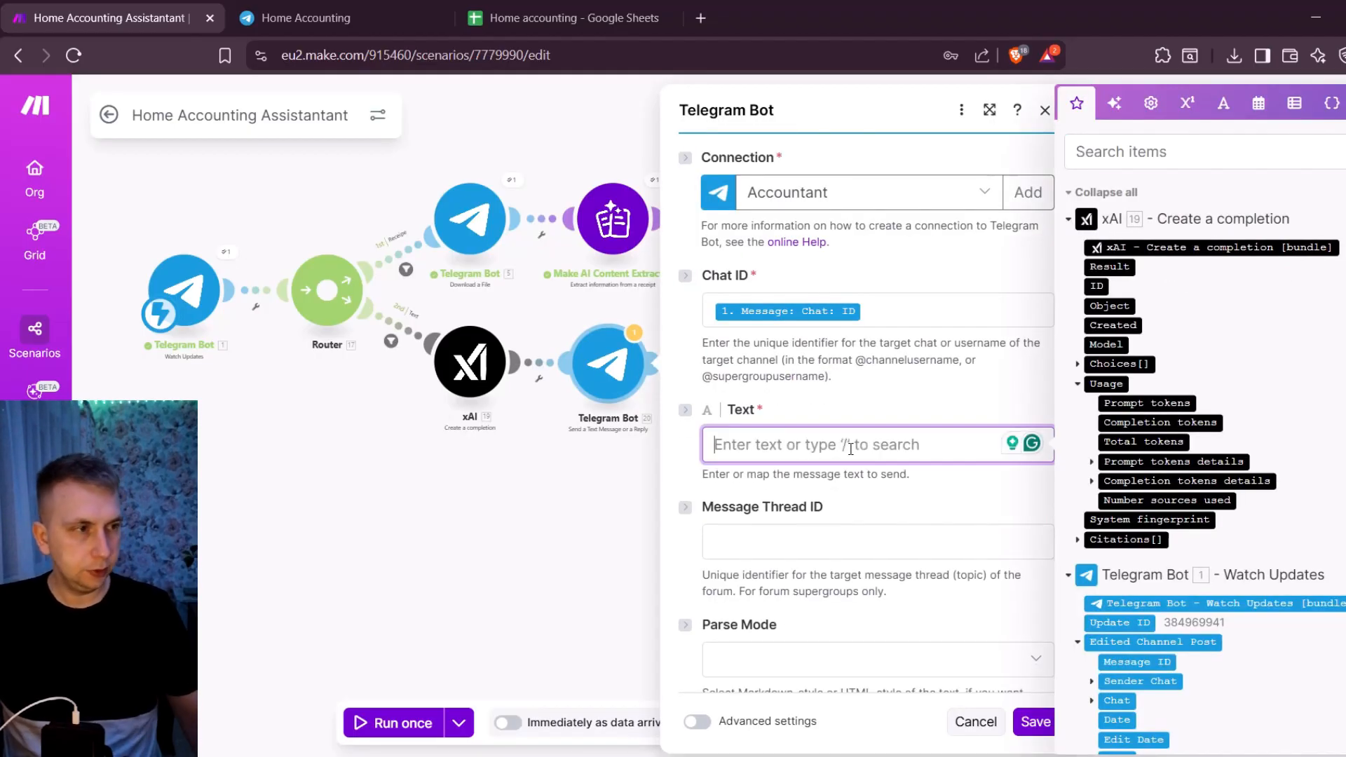
click(1109, 266)
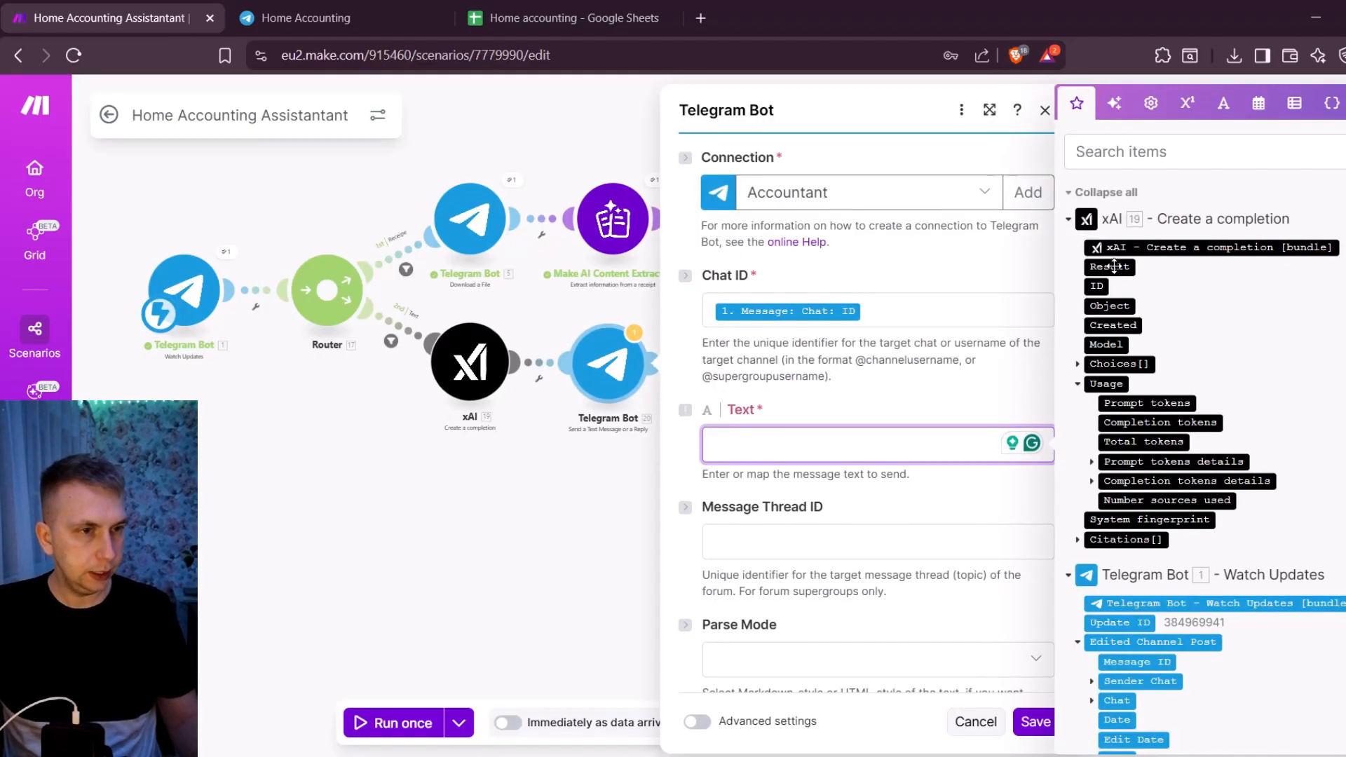
click(1035, 722)
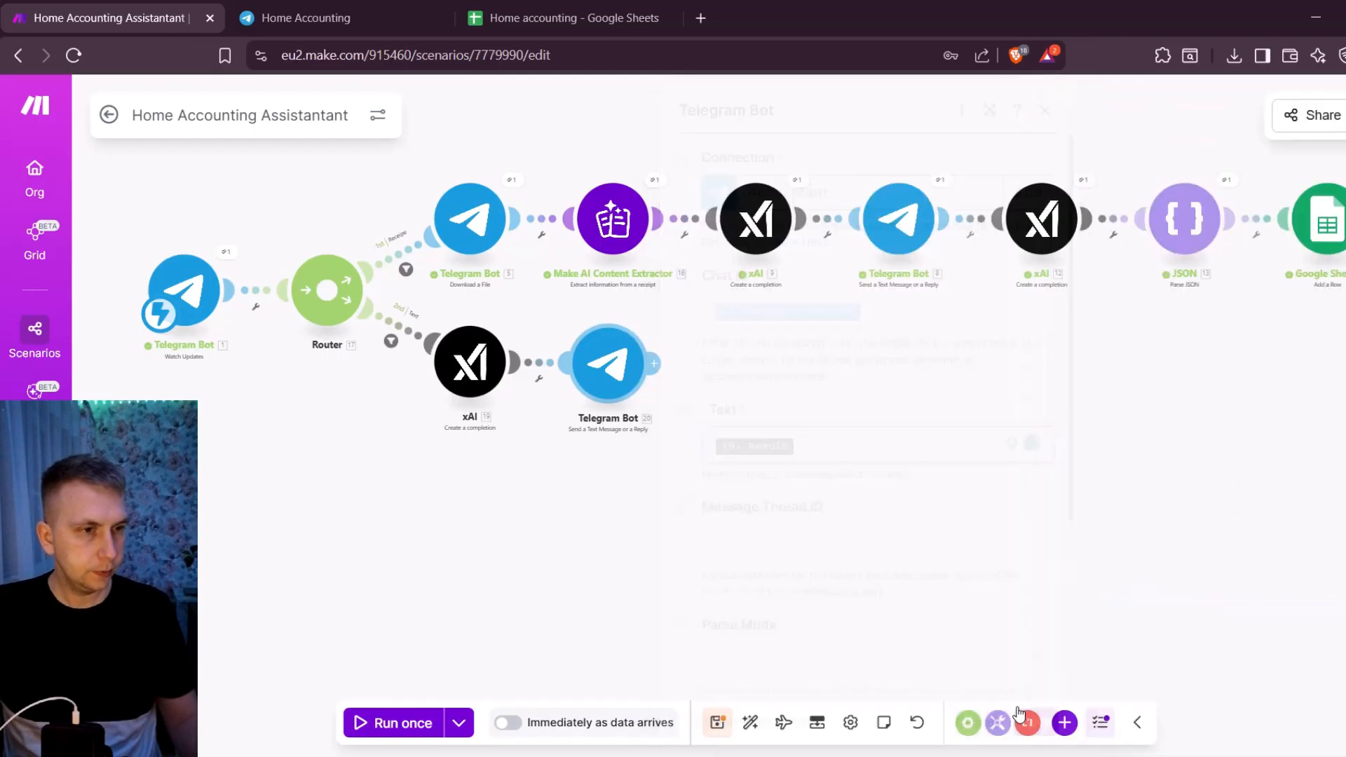
- Copy the second xAI, JSON and Google Sheets modules from the receipt route and attach the copies after the Text route's Telegram Bot module
scroll(742, 384, up, 2)
drag(954, 175, 904, 139)
right_click(924, 256)
click(957, 238)
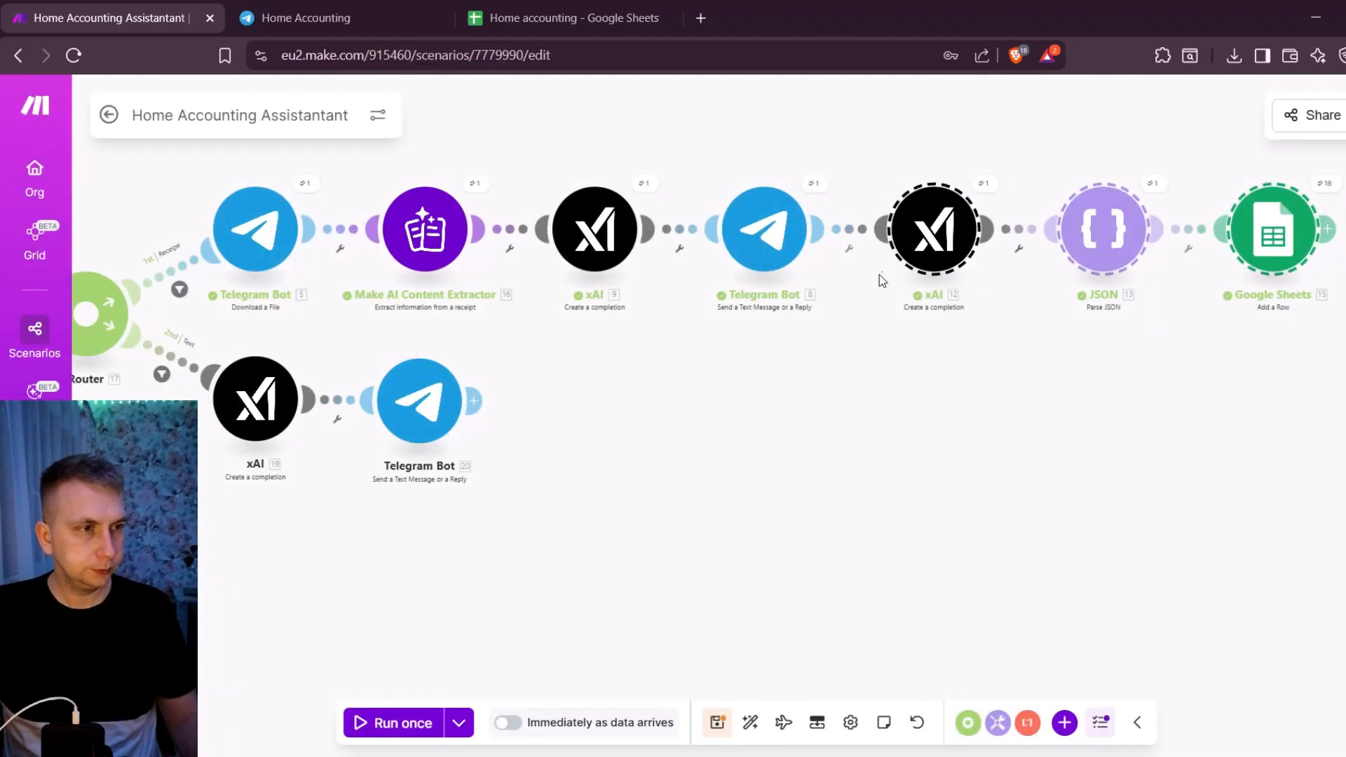
key(ctrl+v)
drag(698, 421, 600, 403)
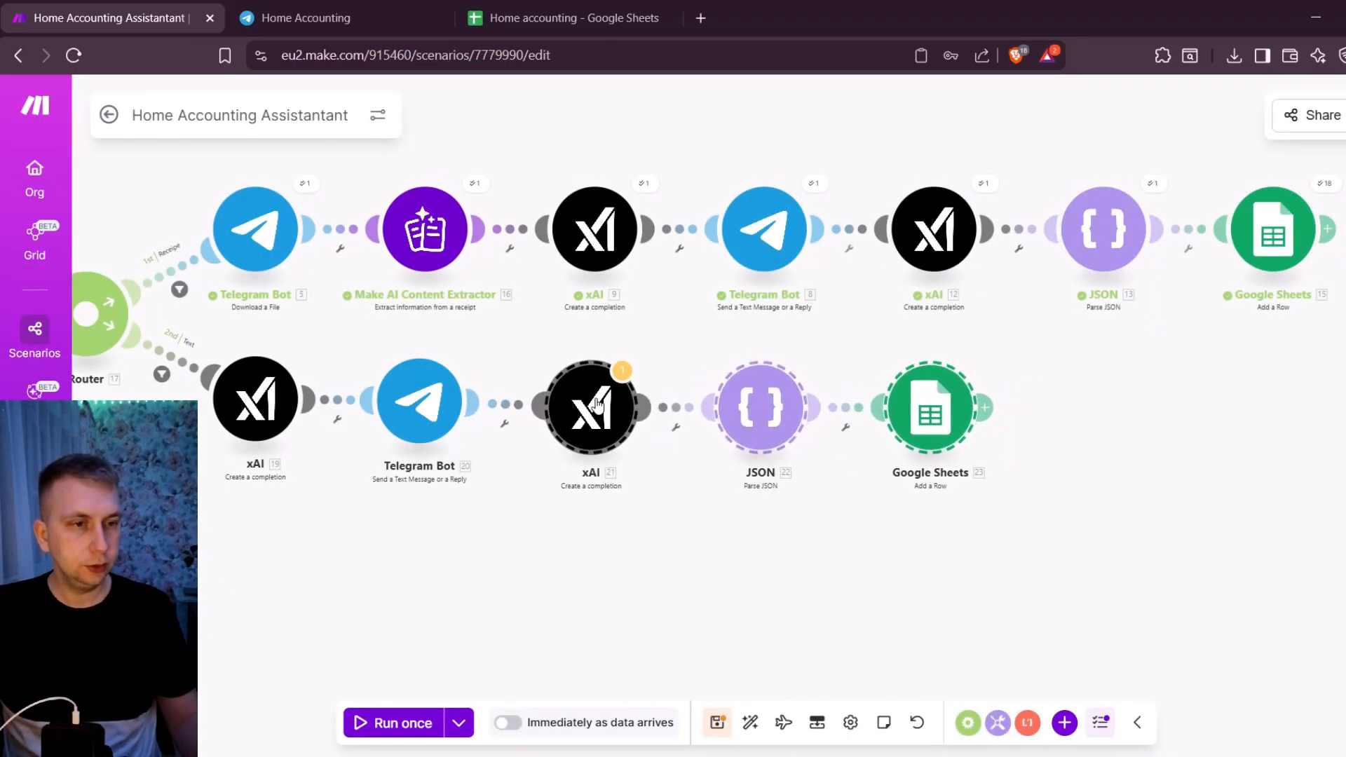
click(558, 345)
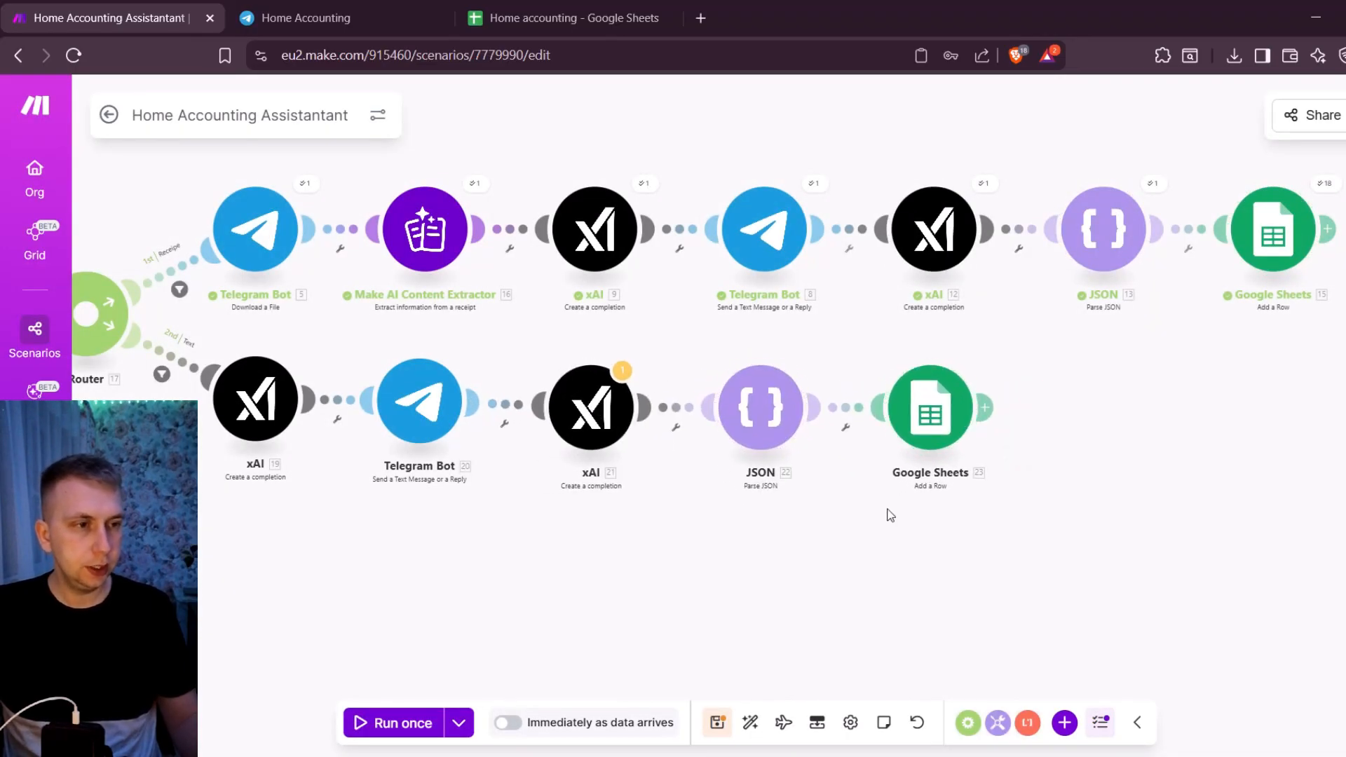
- In the copied xAI module, replace the Assistant message's content with Telegram's Message: Text from Watch Updates, and save
click(601, 421)
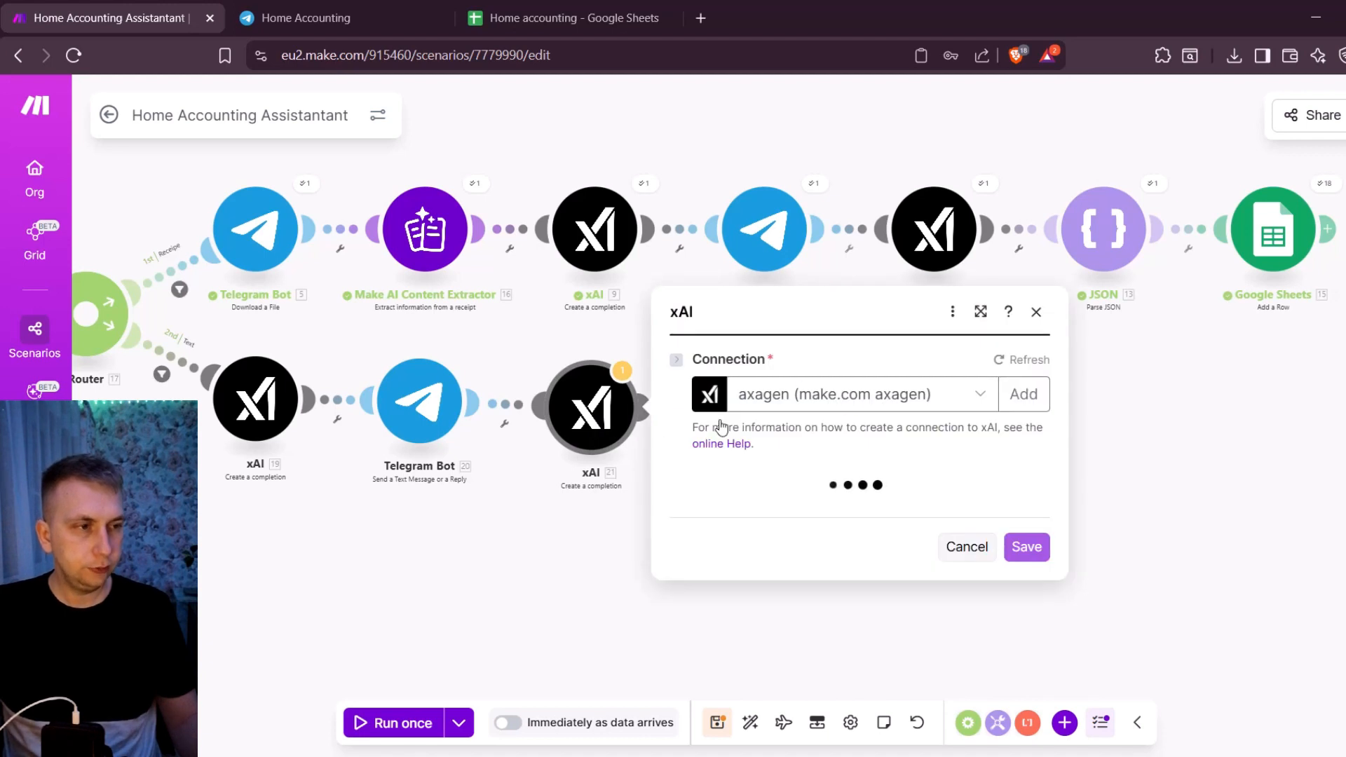
scroll(818, 343, down, 3)
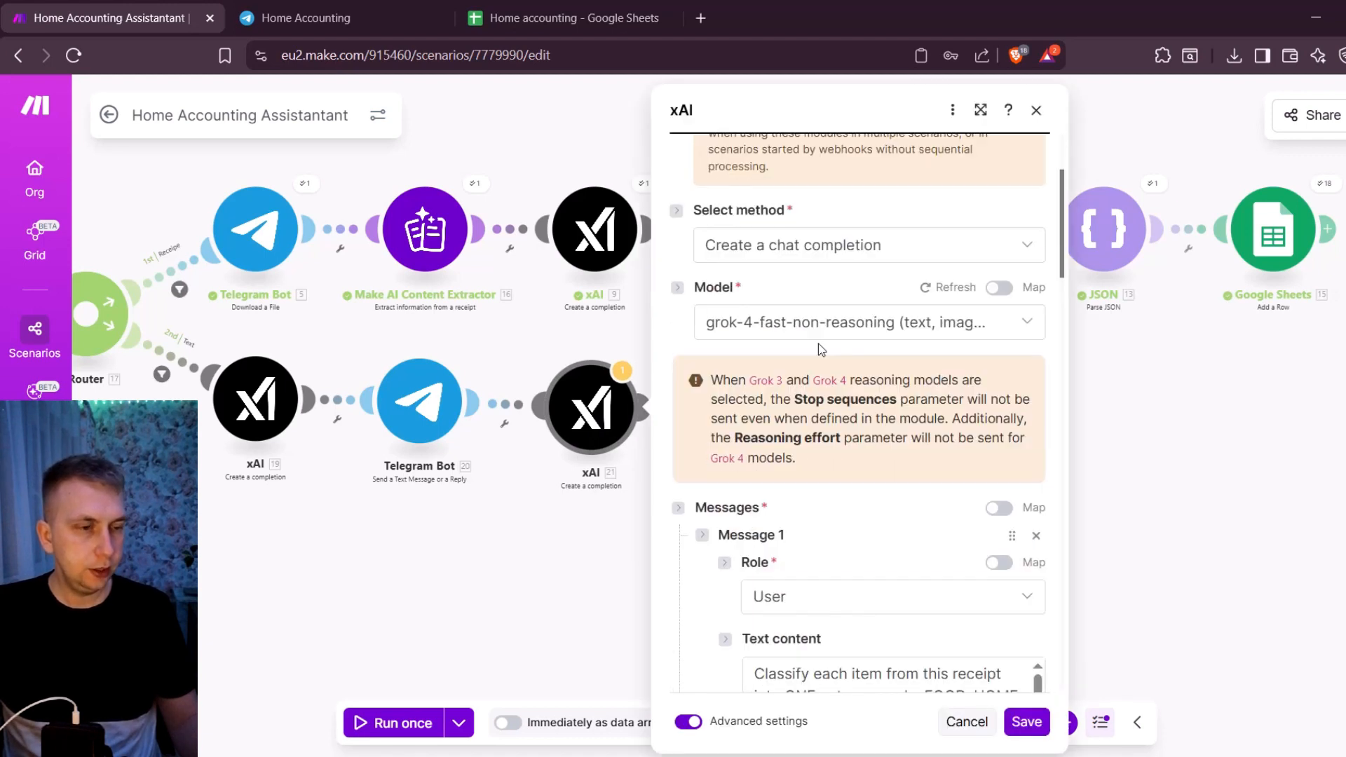
scroll(817, 344, down, 5)
click(850, 424)
key(BackSpace)
click(1151, 148)
text(text)
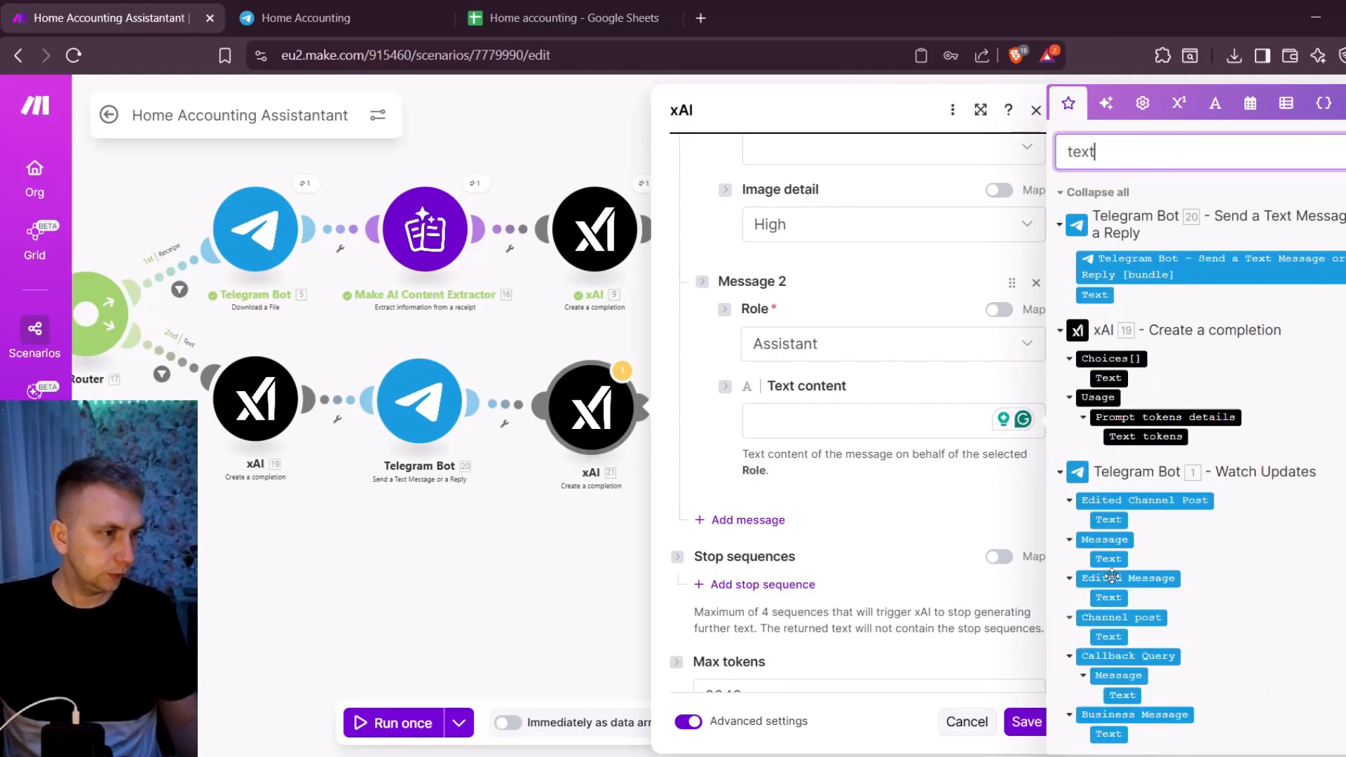
drag(1102, 561, 773, 452)
scroll(773, 452, down, 10)
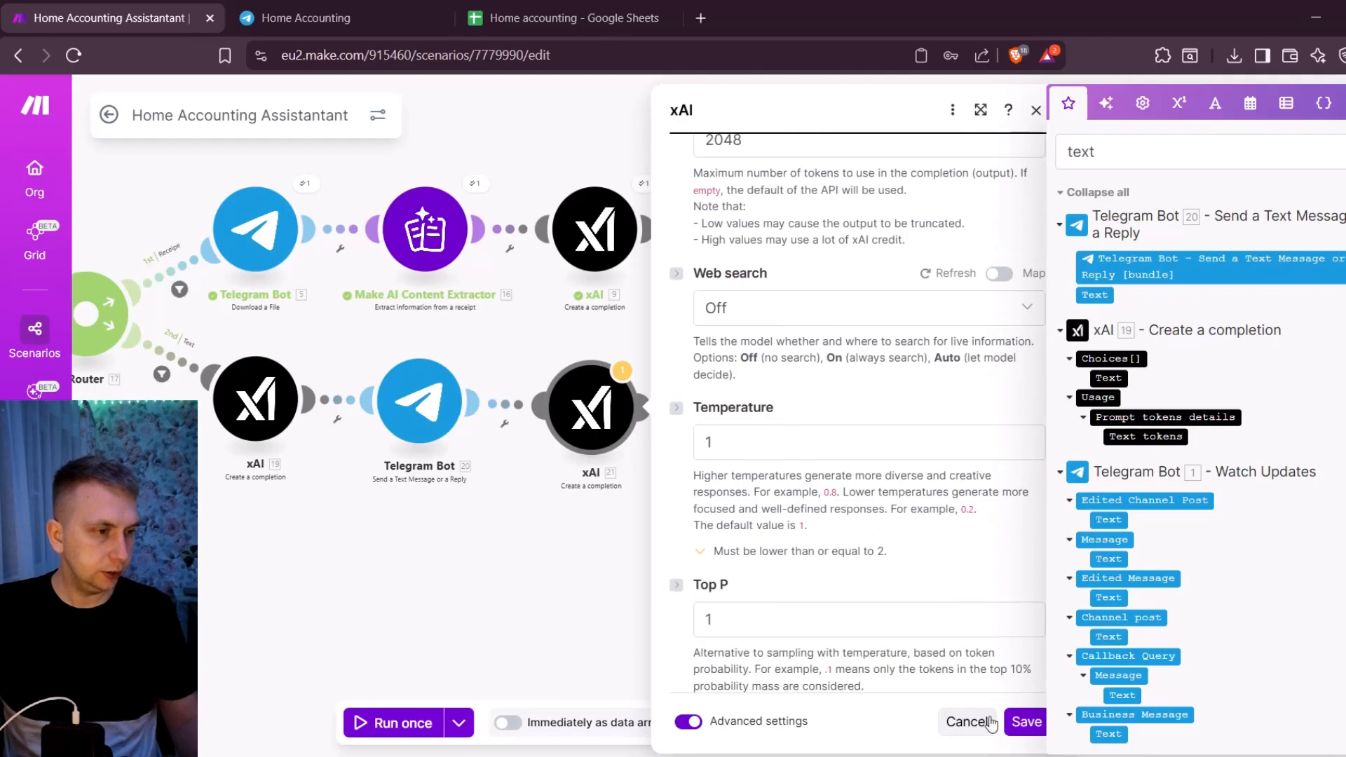
click(1027, 726)
- Check the JSON string mapping of the copied JSON module and the column mappings of the copied Google Sheets module
click(760, 406)
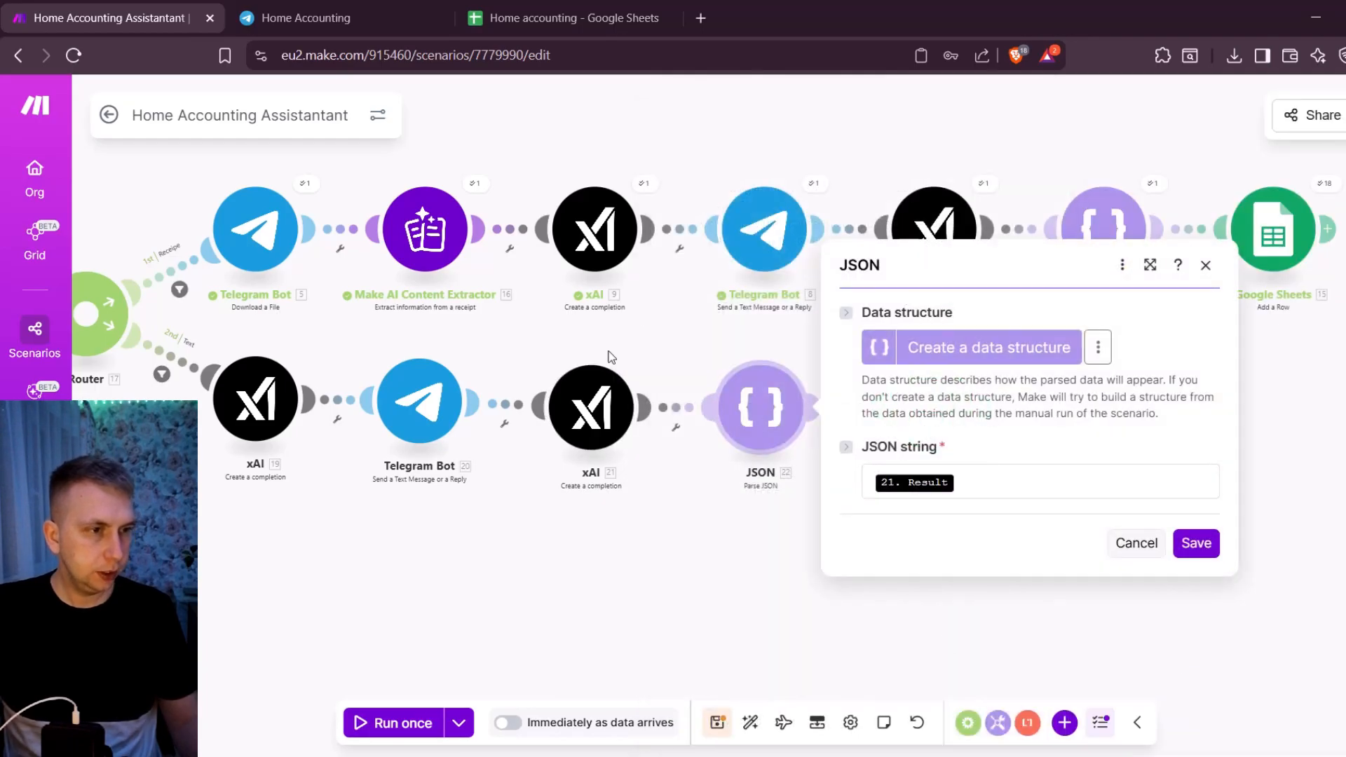
click(711, 348)
click(953, 422)
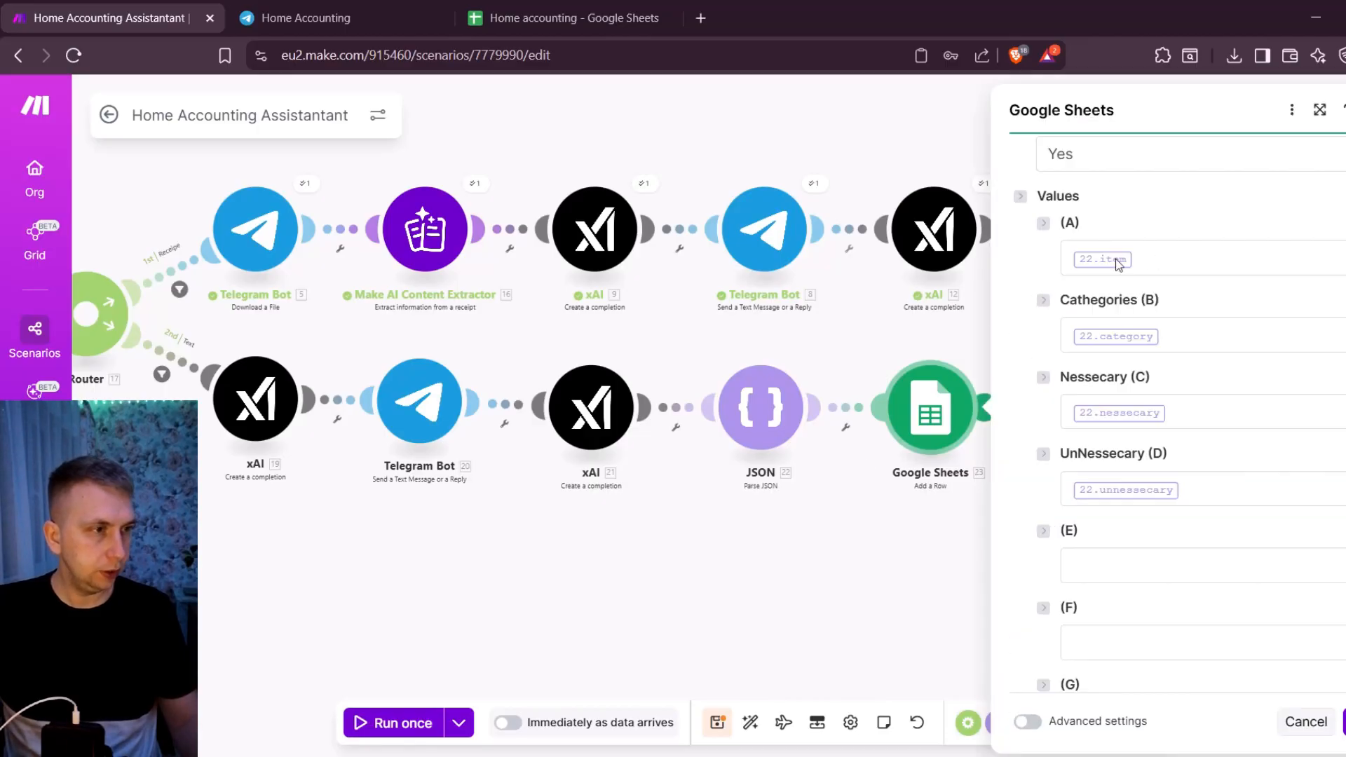
scroll(760, 469, up, 3)
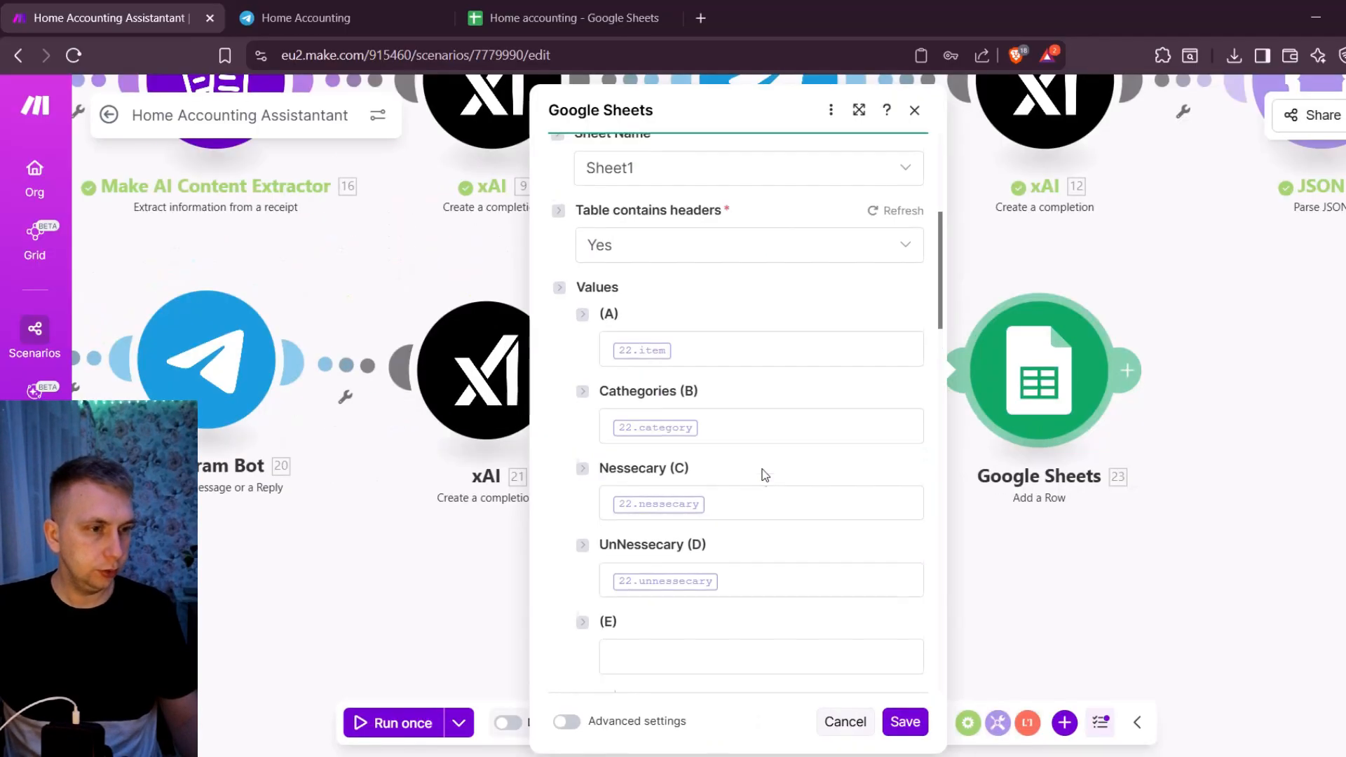
click(1040, 589)
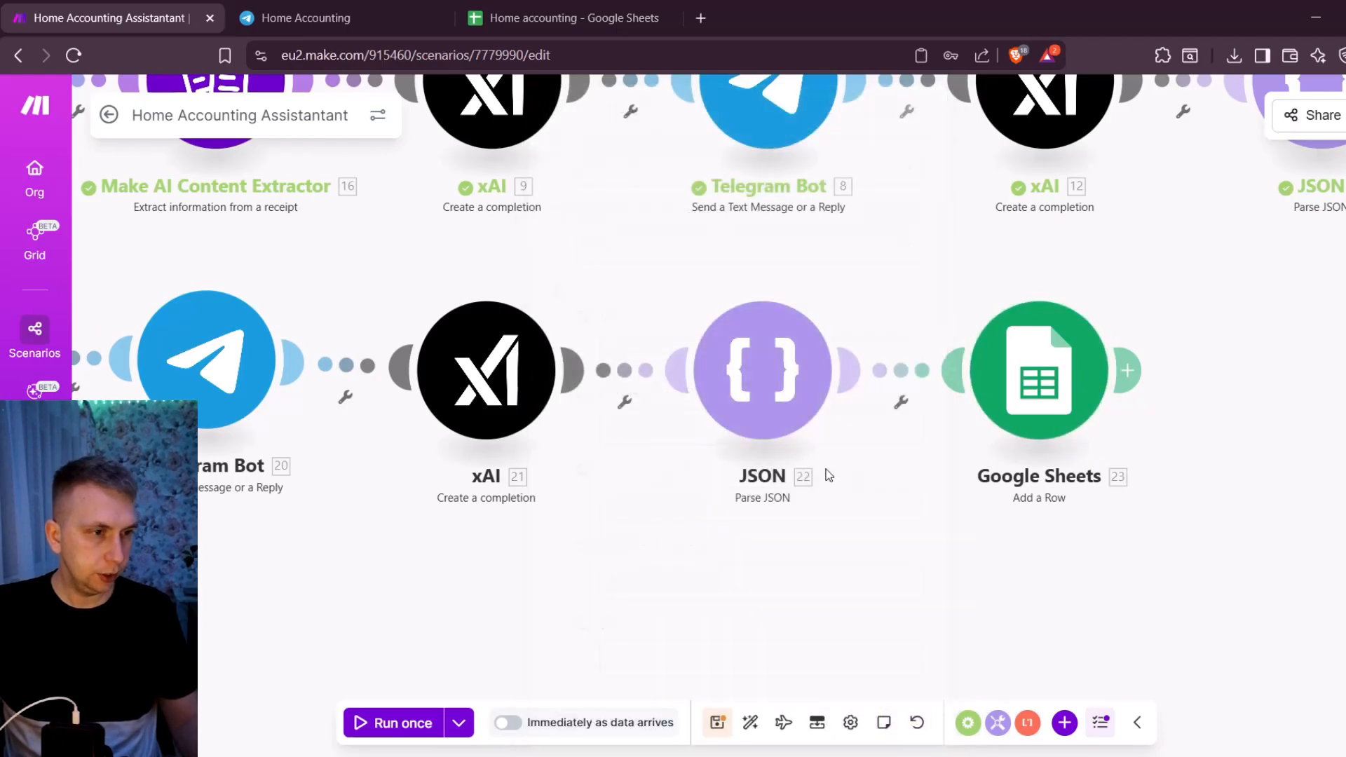
scroll(813, 471, down, 3)
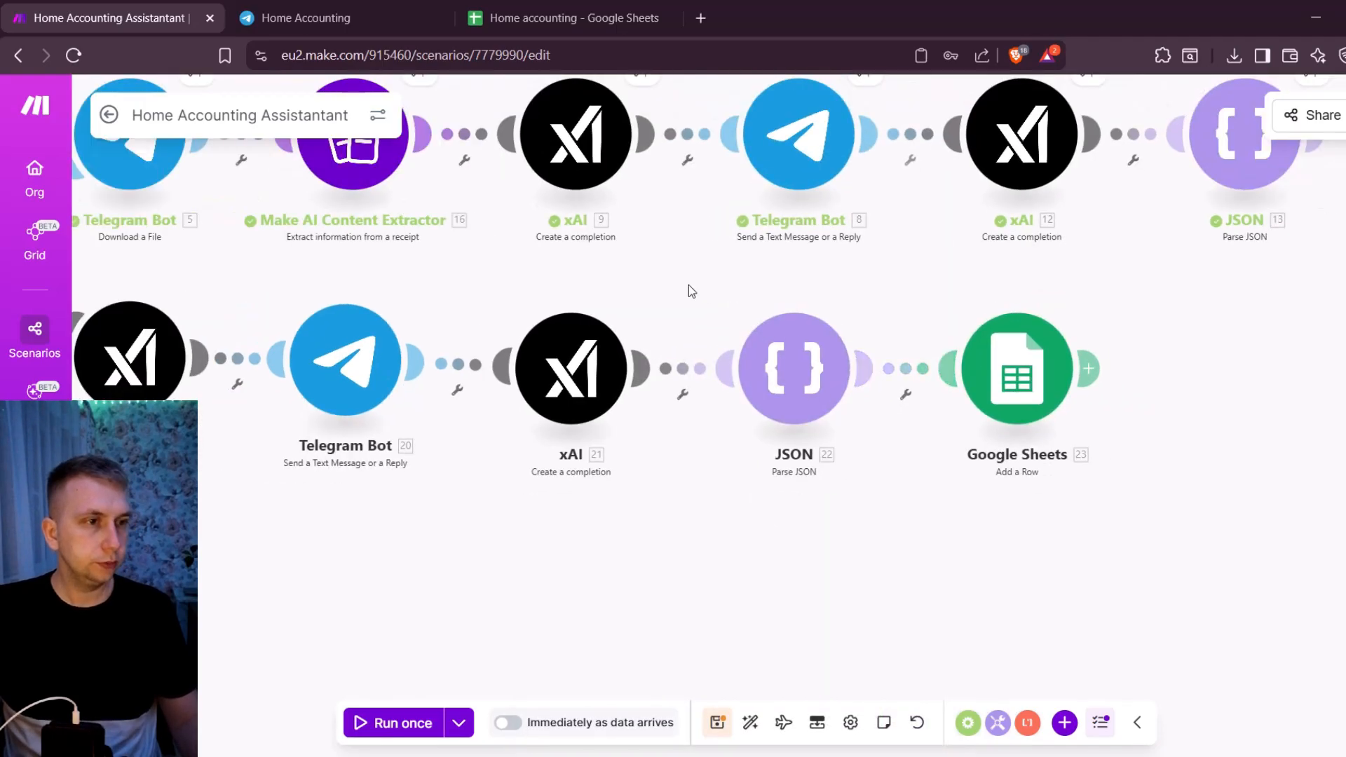
click(1079, 370)
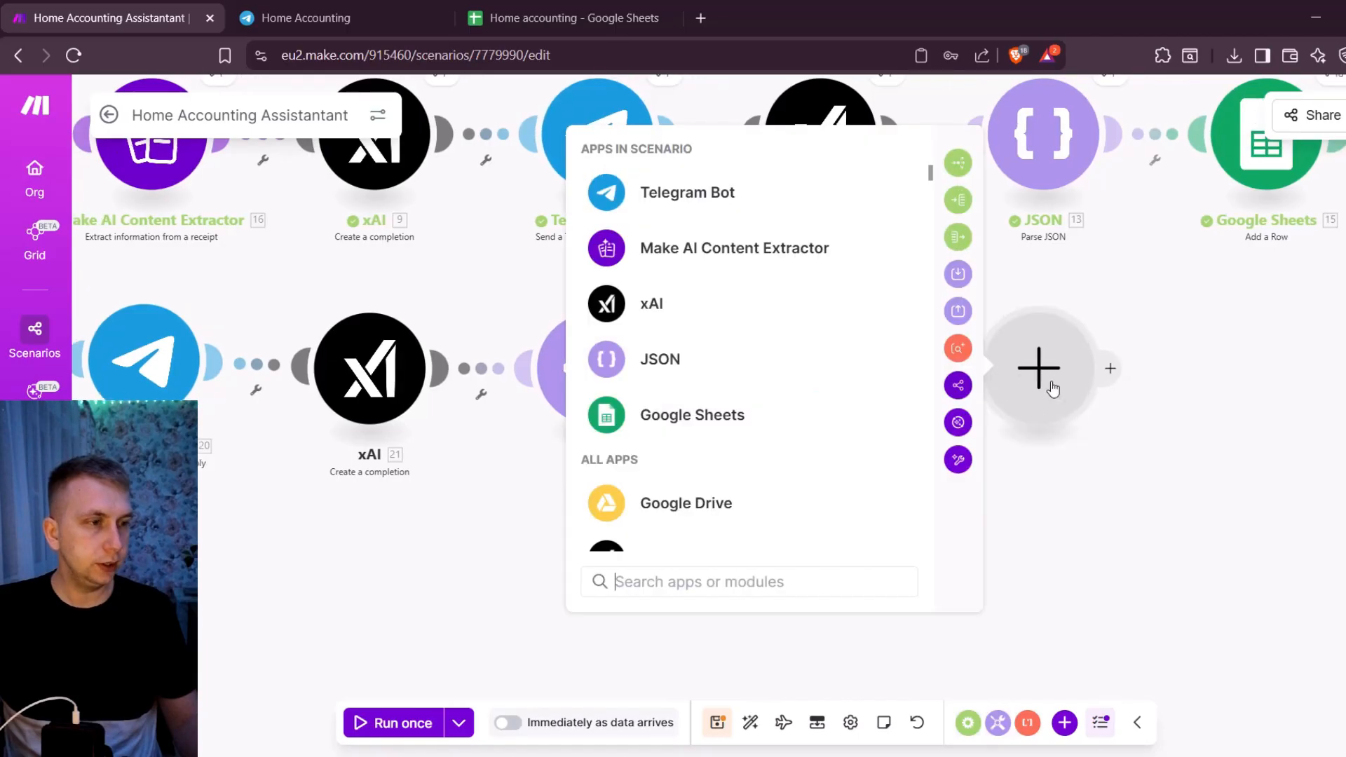
right_click(1055, 384)
click(1055, 435)
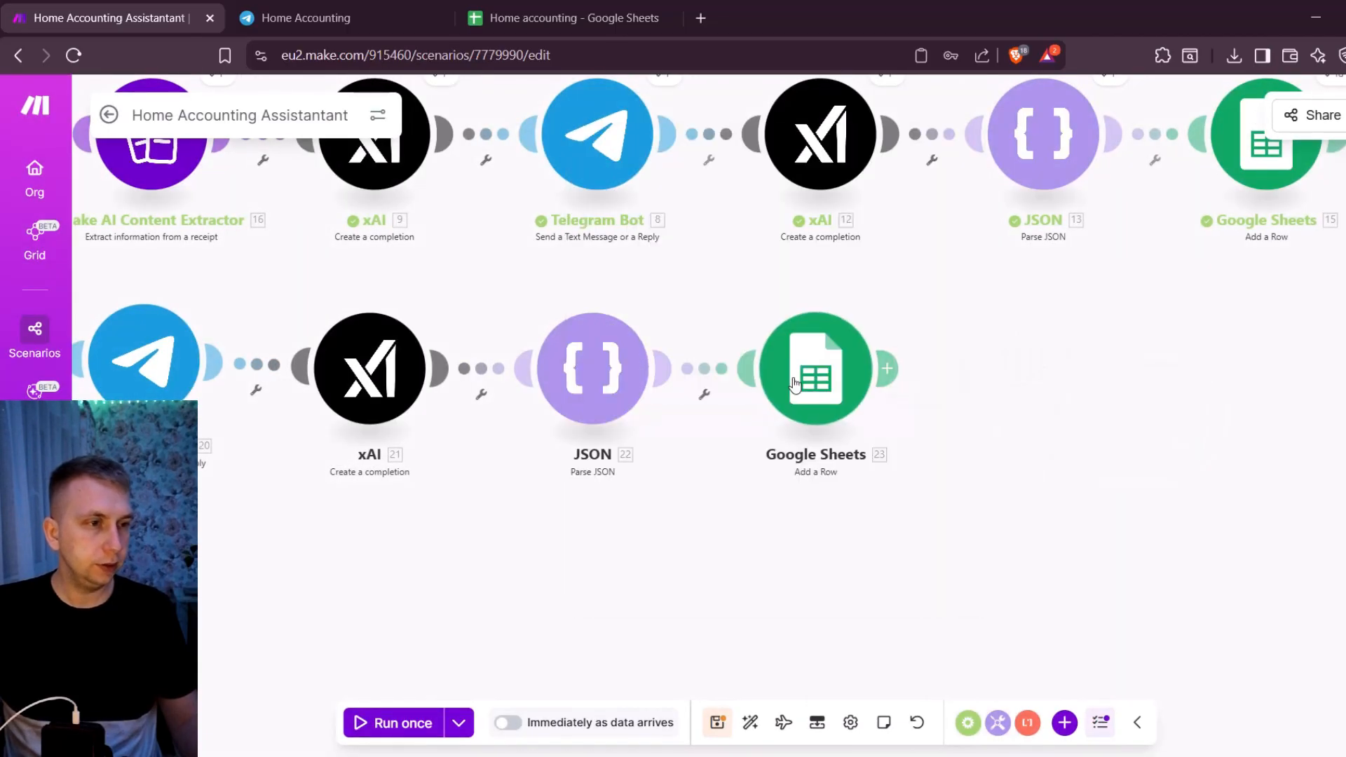
- Review the column values of the Text route's Google Sheets module and save its settings
scroll(1093, 424, down, 7)
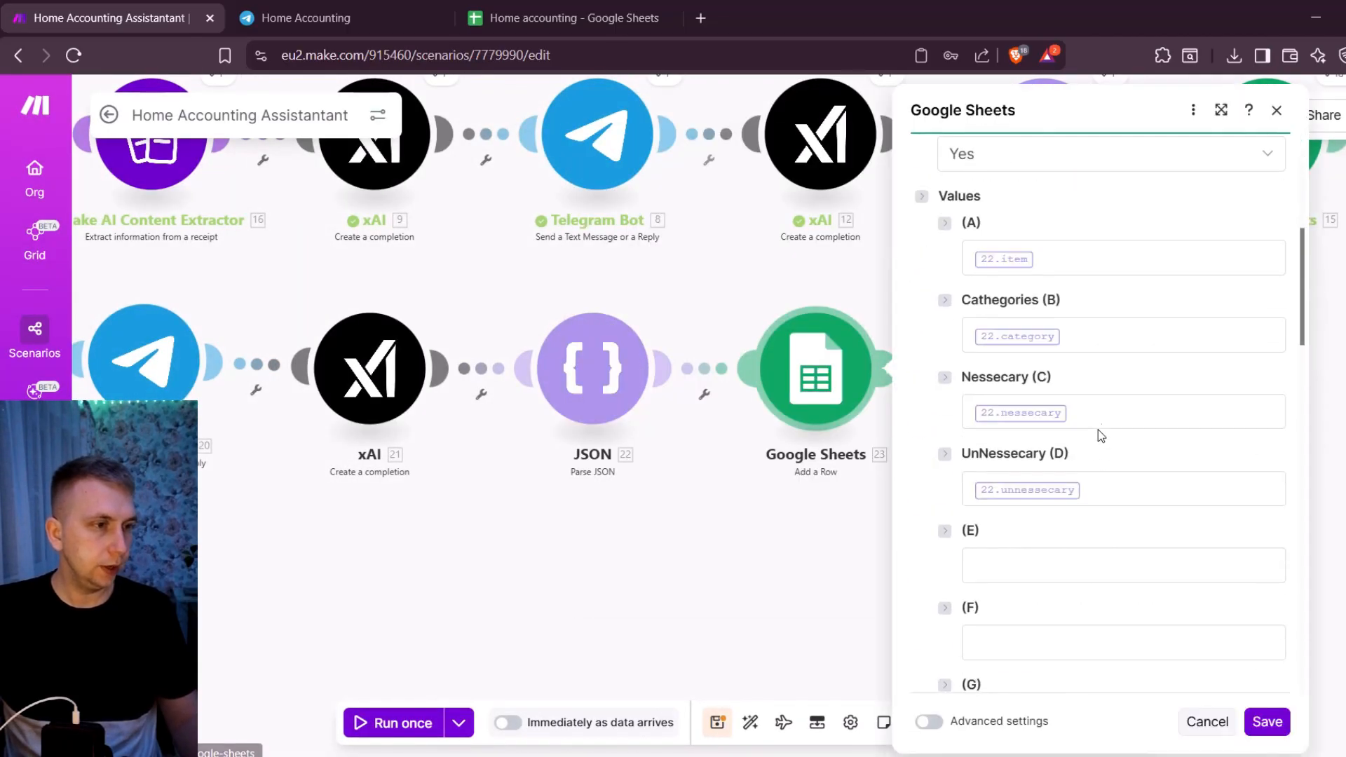
click(1267, 722)
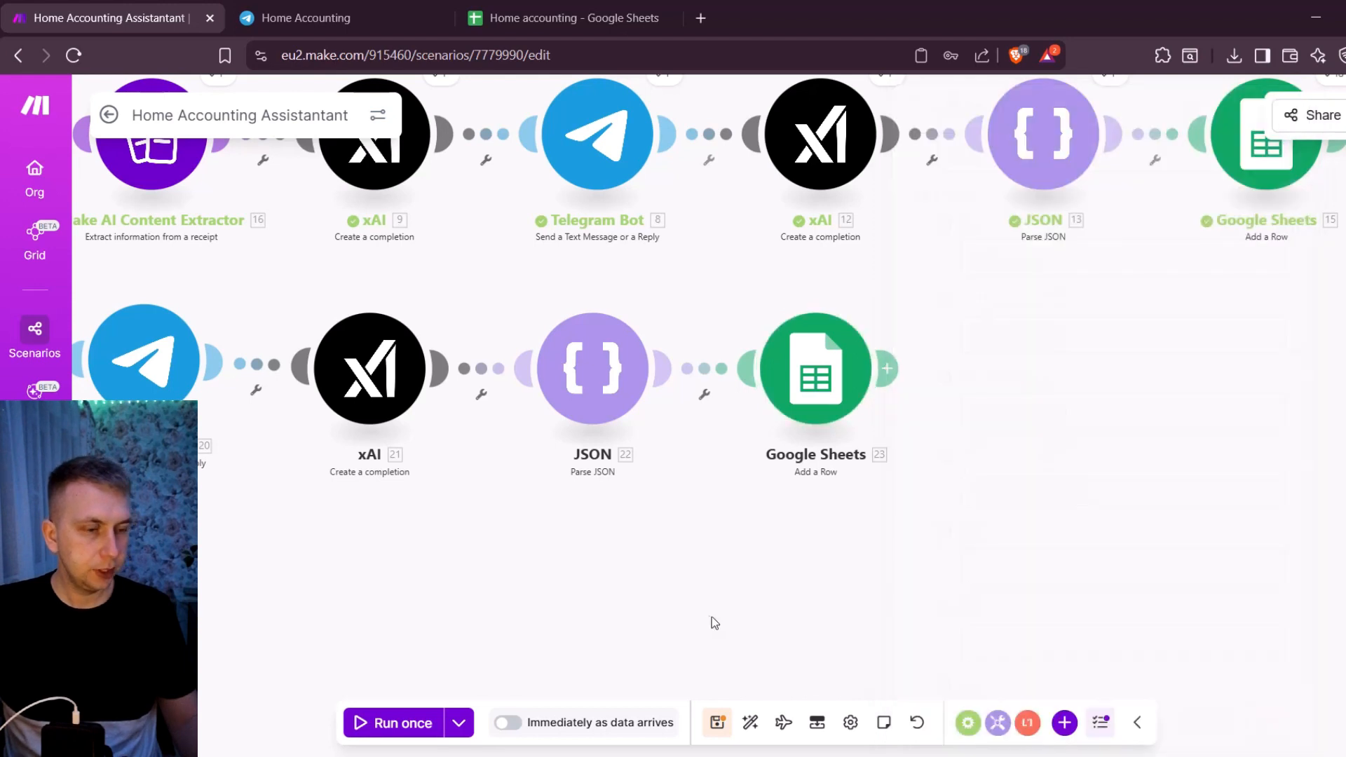
- Auto-align the modules of both routes and save the scenario
scroll(726, 574, down, 3)
drag(675, 569, 788, 583)
click(753, 727)
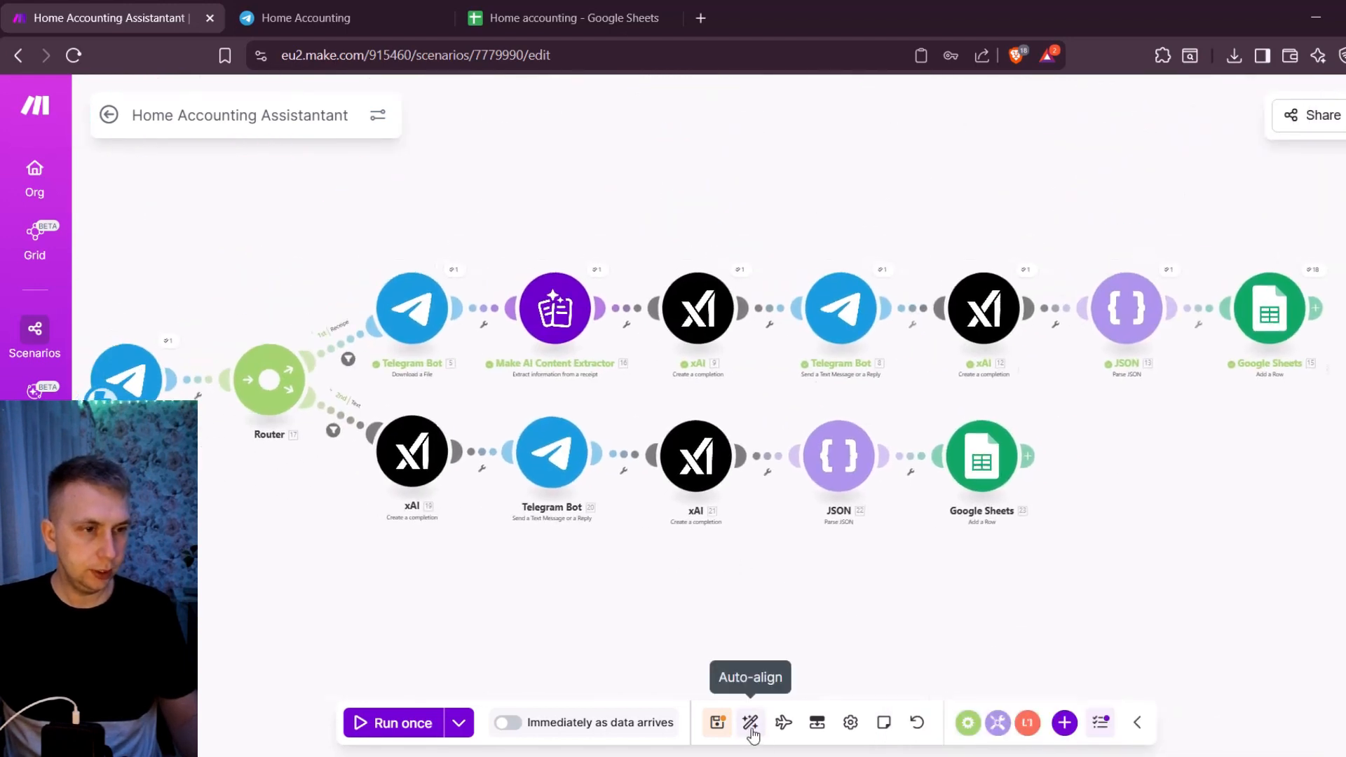
click(721, 728)
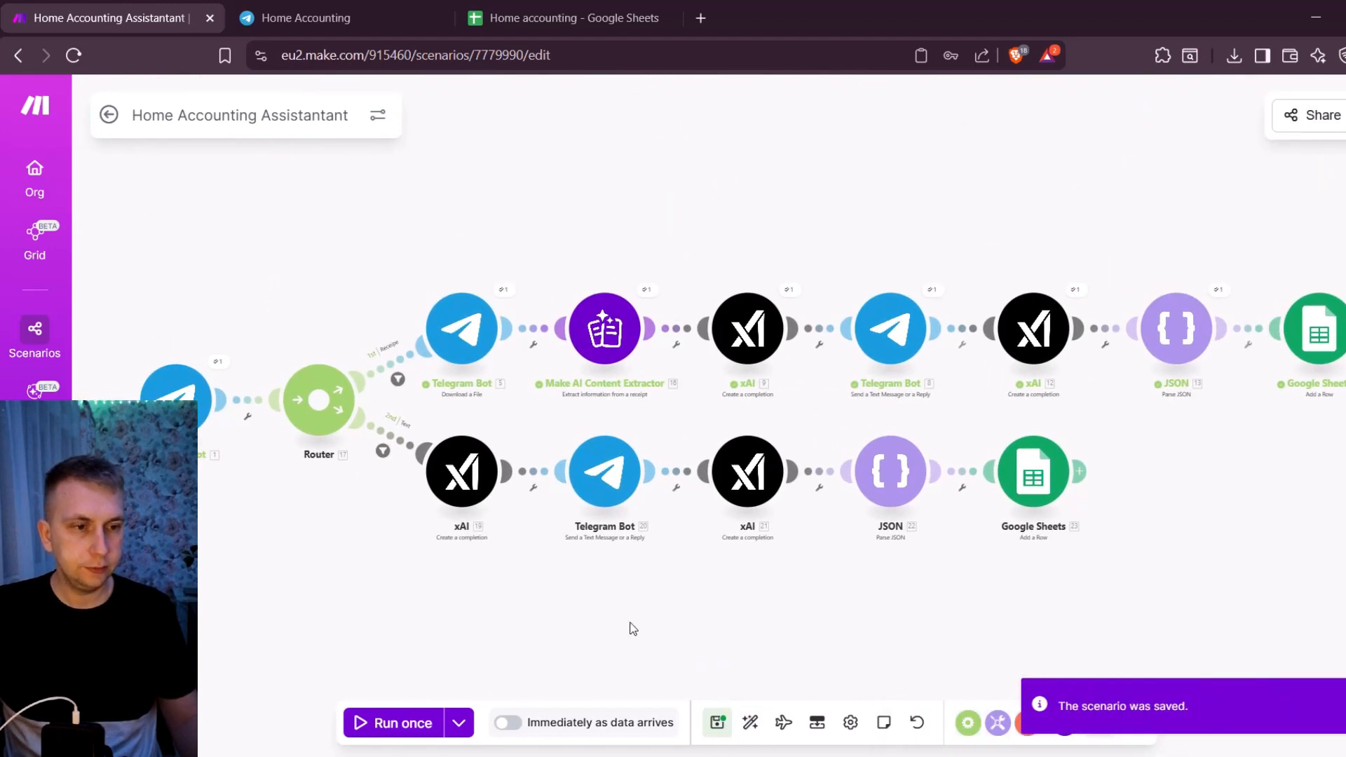
- Switch to Telegram and send the message "gas 50 euros" in the Home Accounting group
click(353, 9)
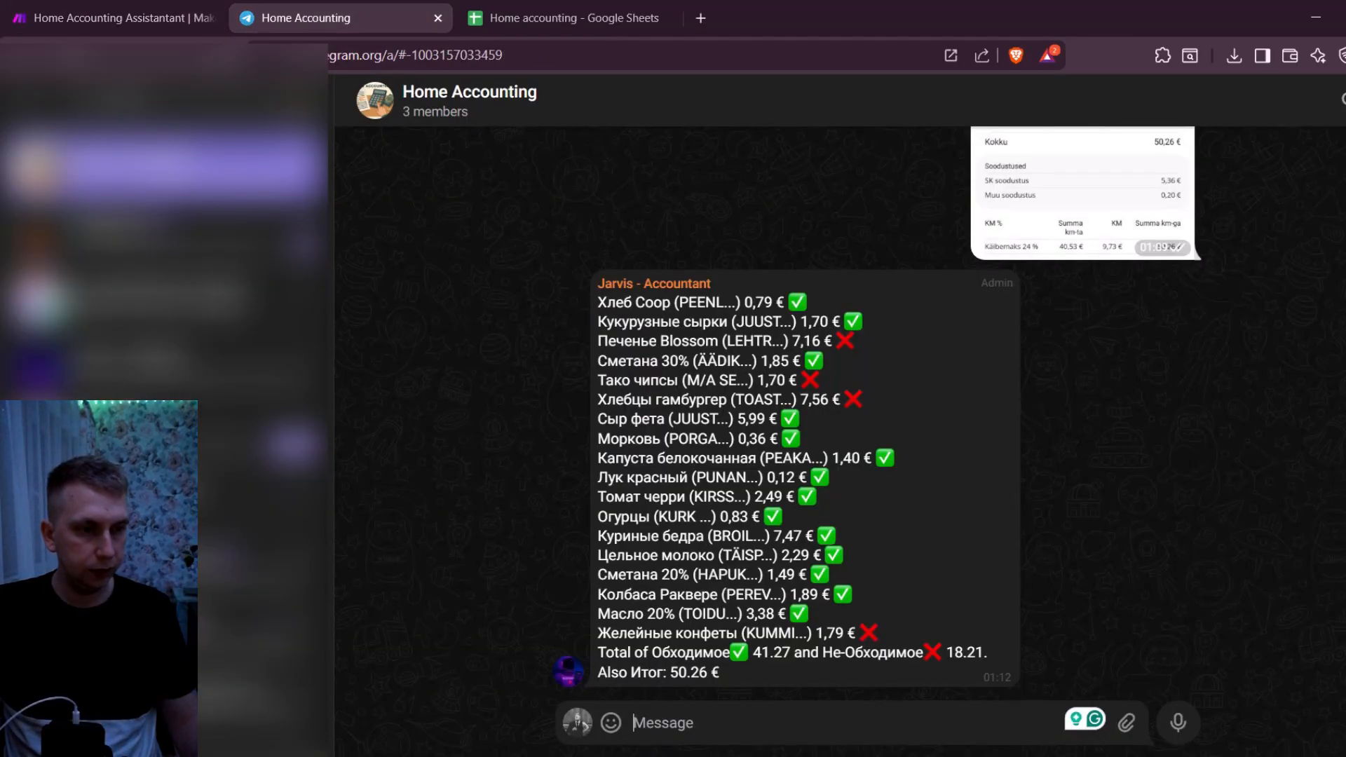
text(gas)
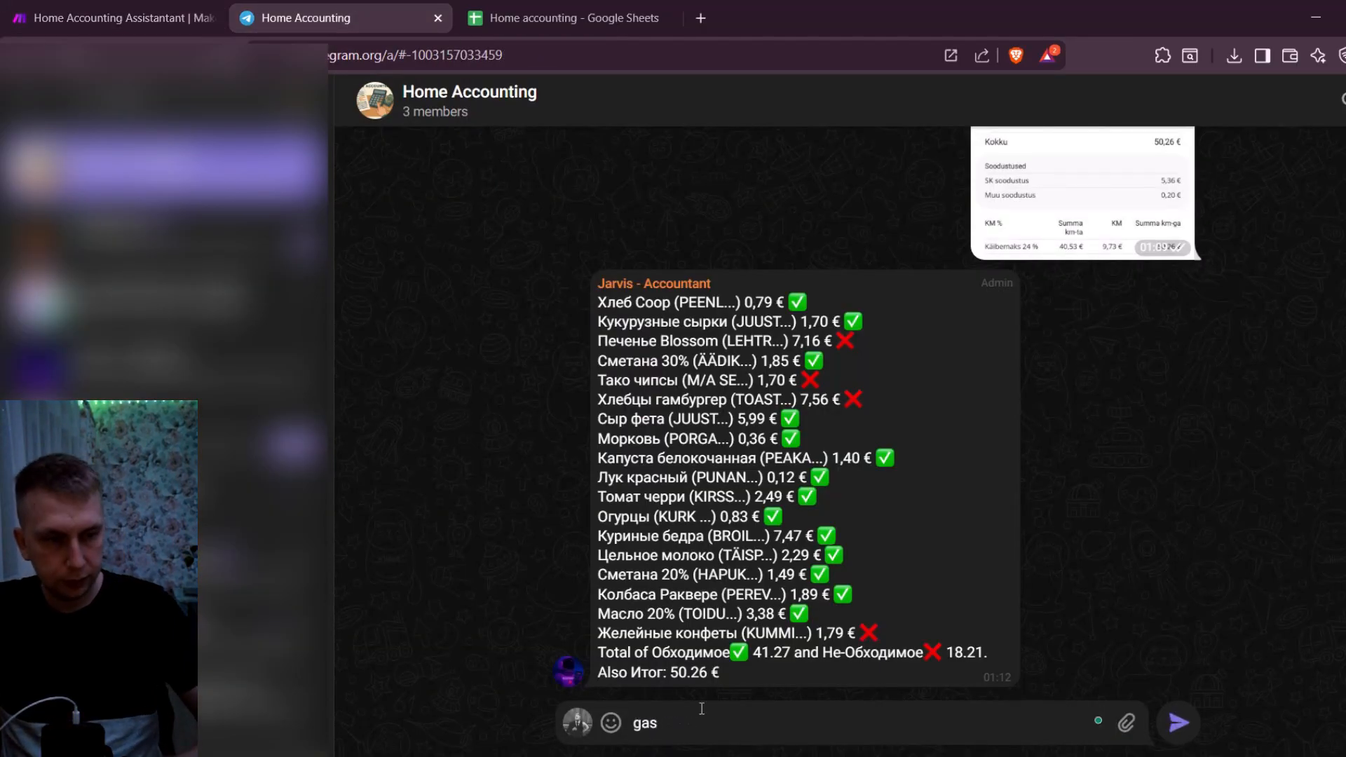
text( 50 euros)
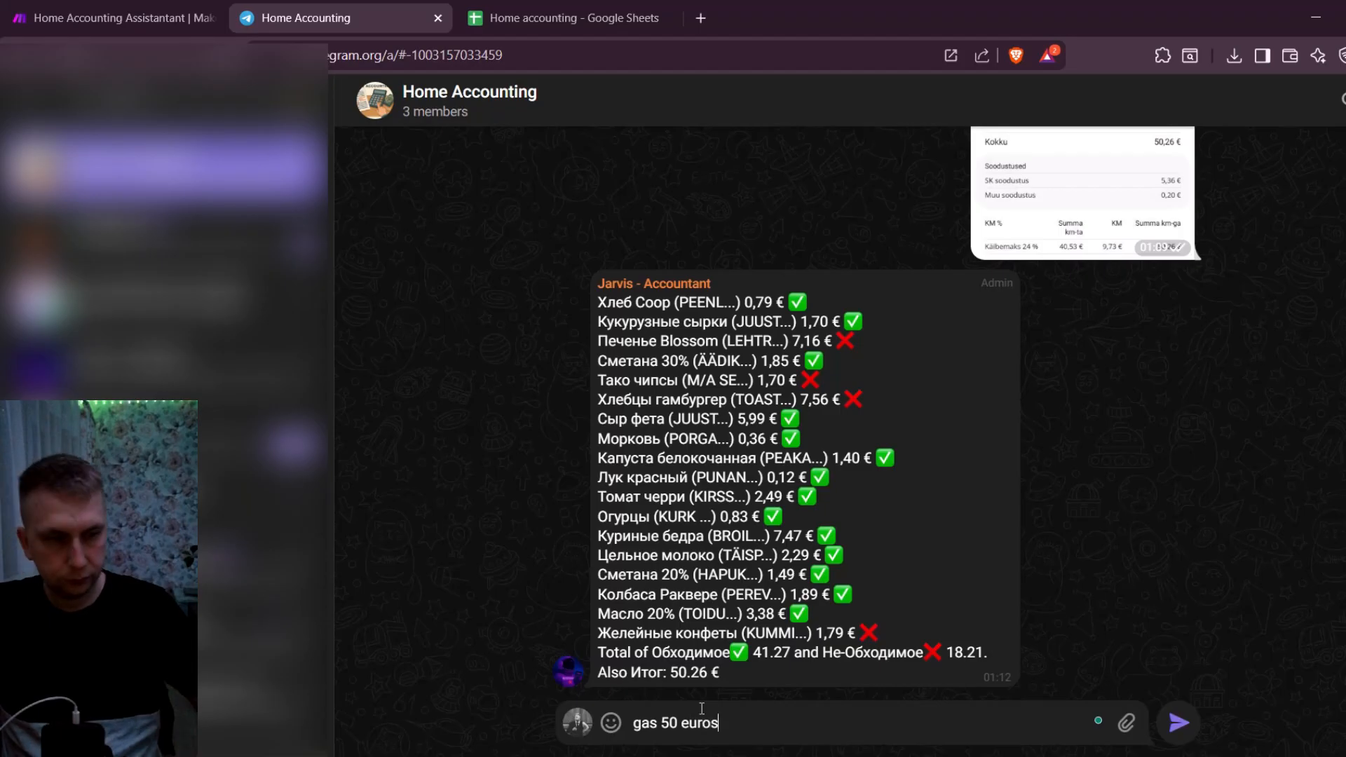
key(Return)
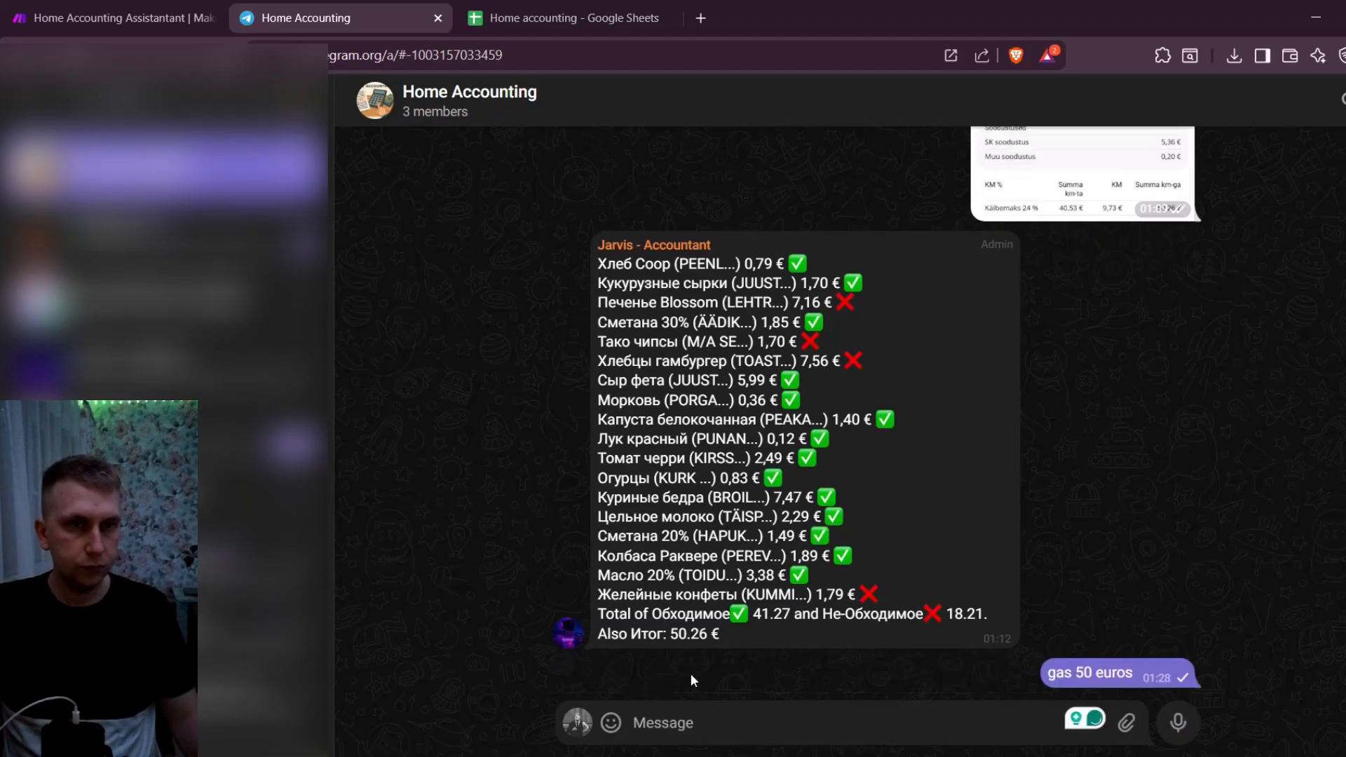
- Return to the Make scenario and run it once to process the text purchase
click(103, 11)
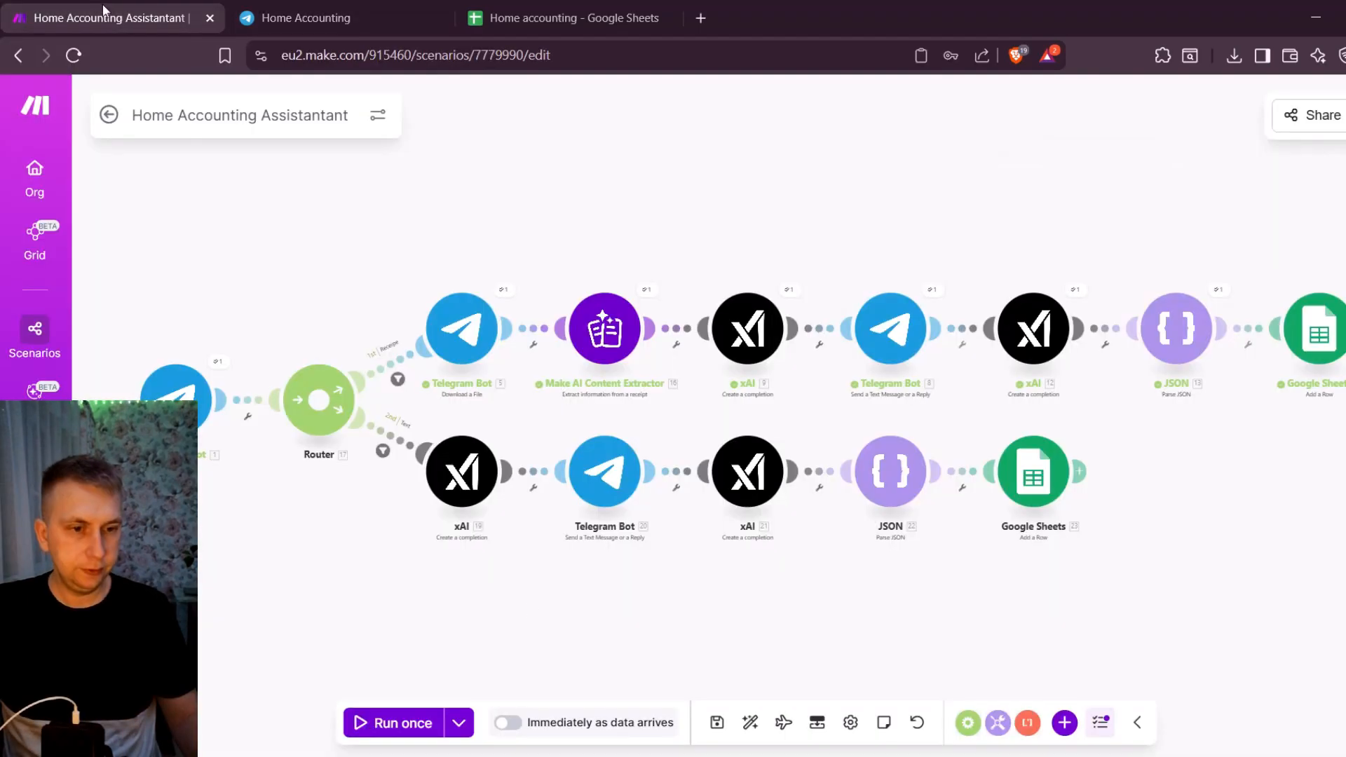
click(384, 724)
click(744, 723)
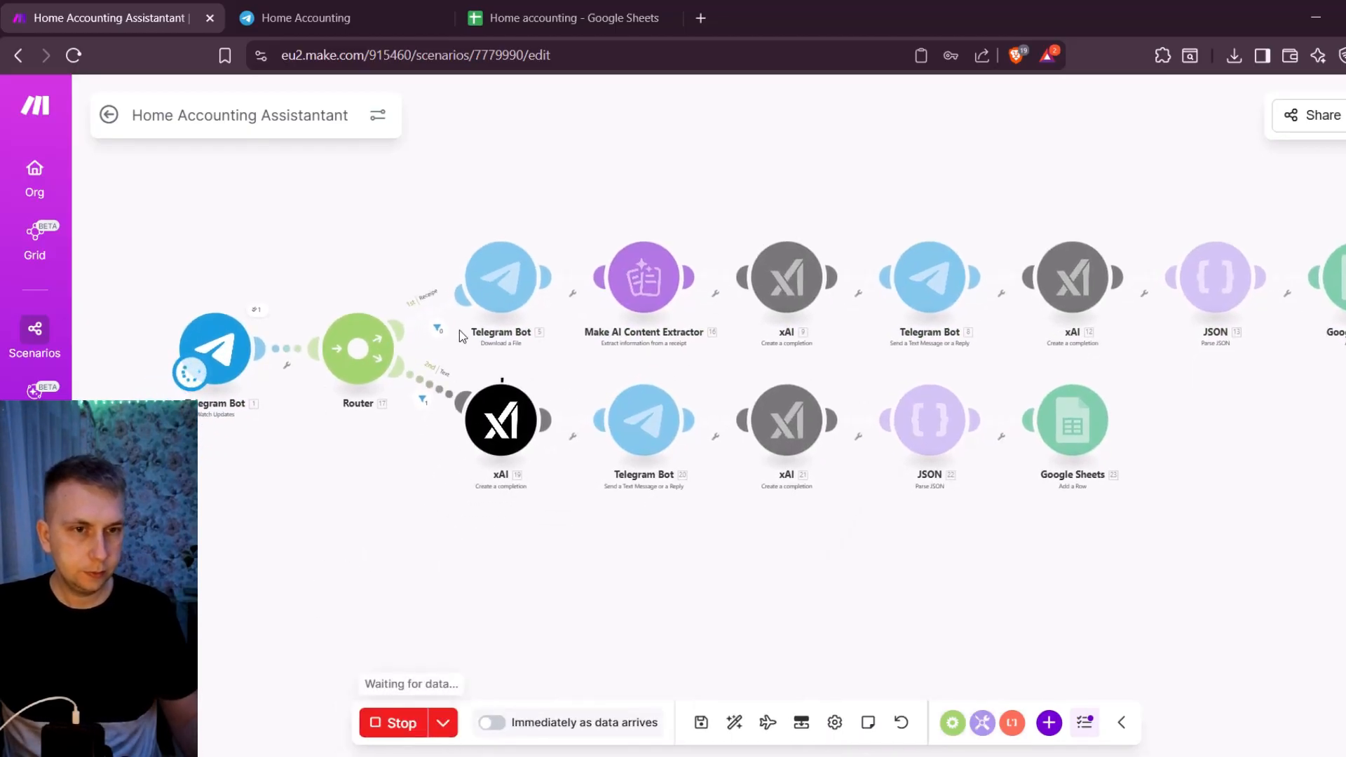
- Follow the run through the Text route's modules and check the bot's reply in the Telegram Home Accounting group
scroll(460, 337, up, 2)
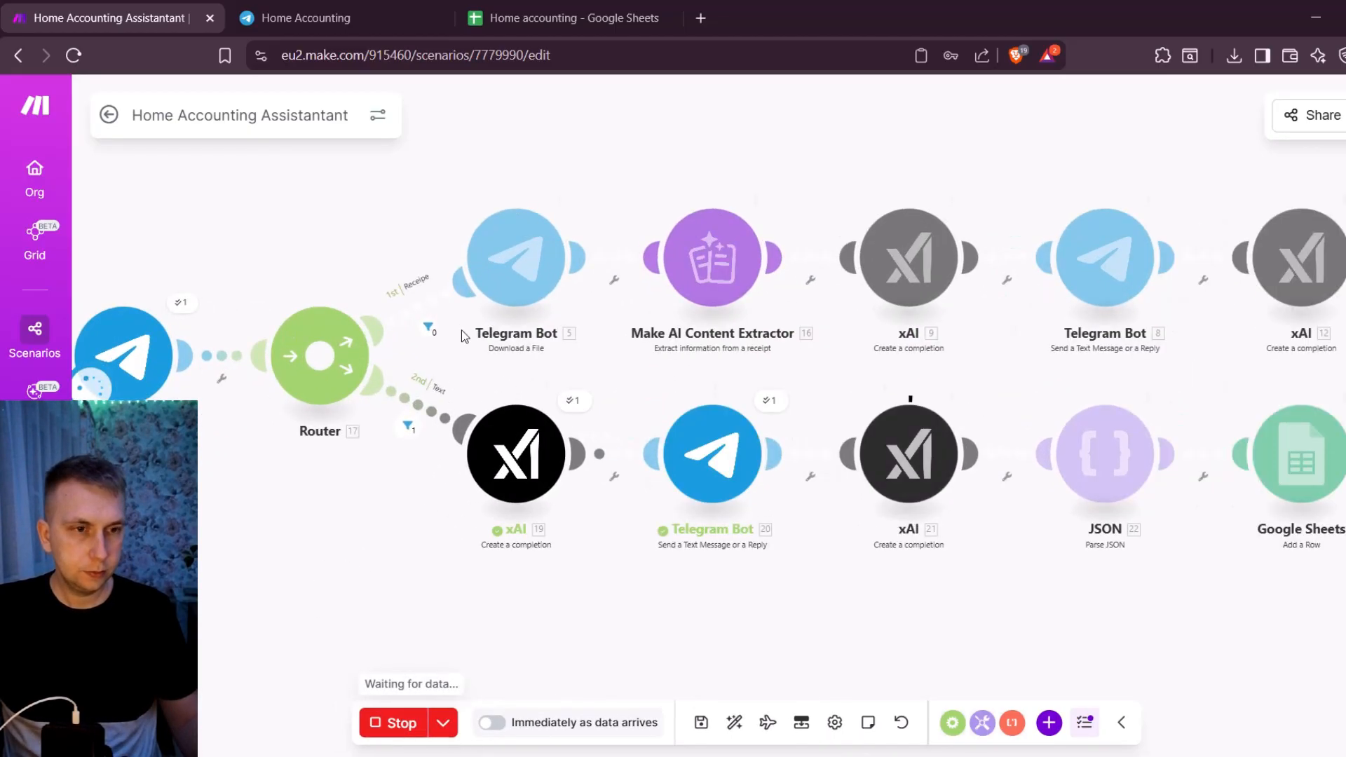
drag(1167, 618, 932, 578)
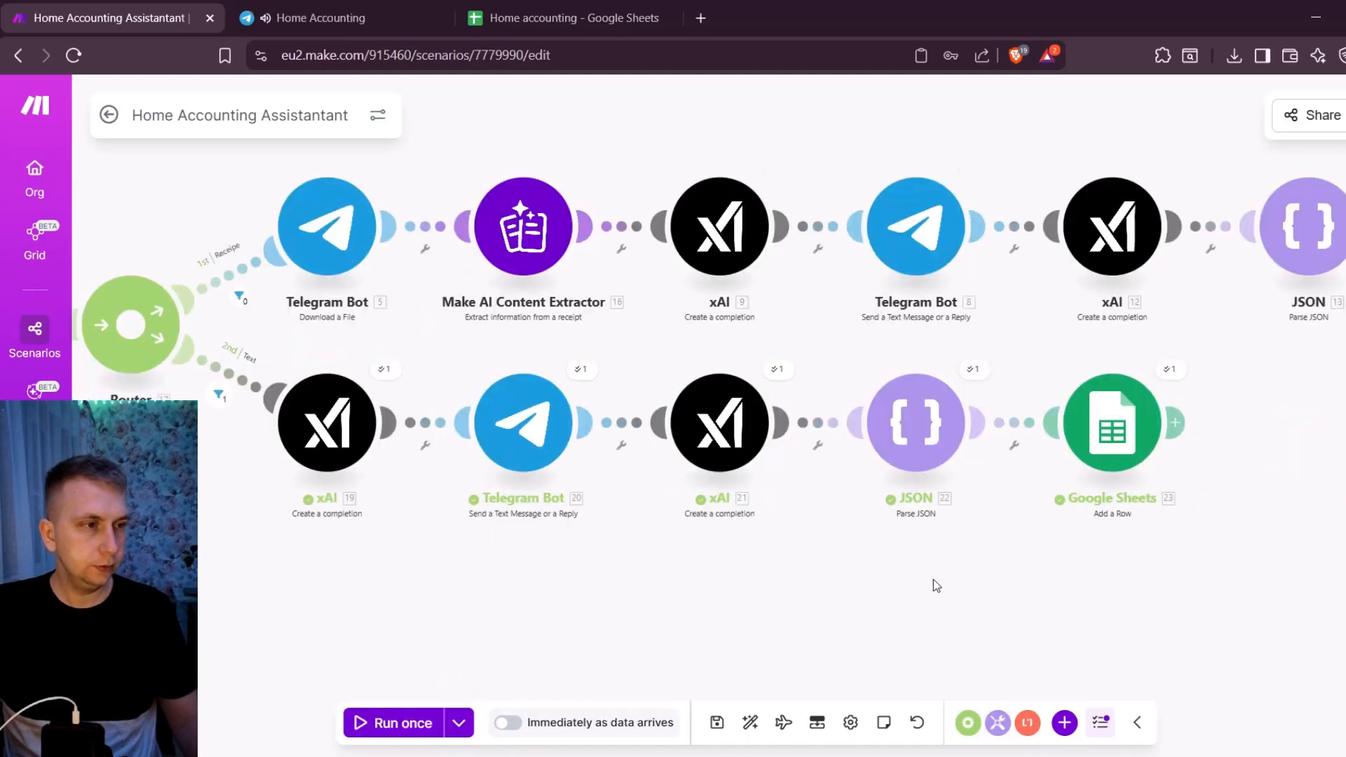
click(267, 8)
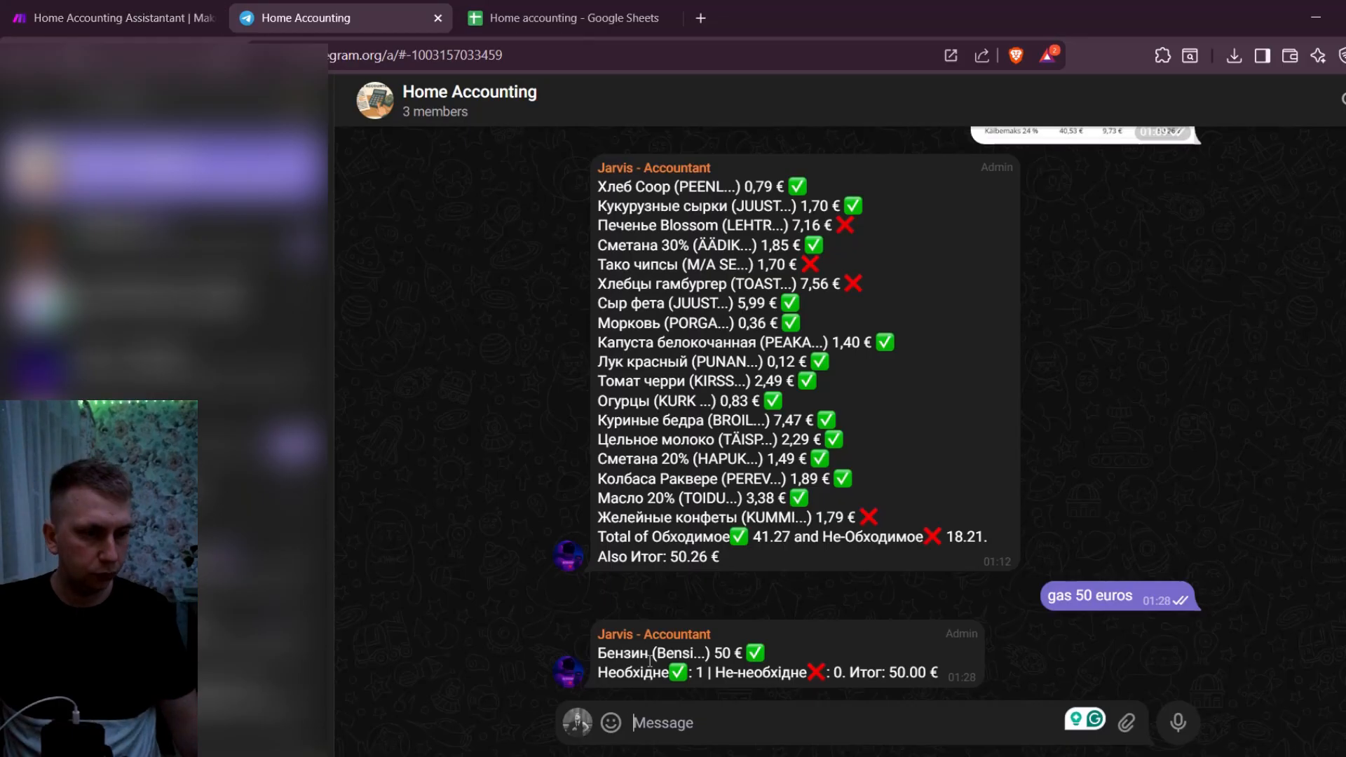
click(156, 7)
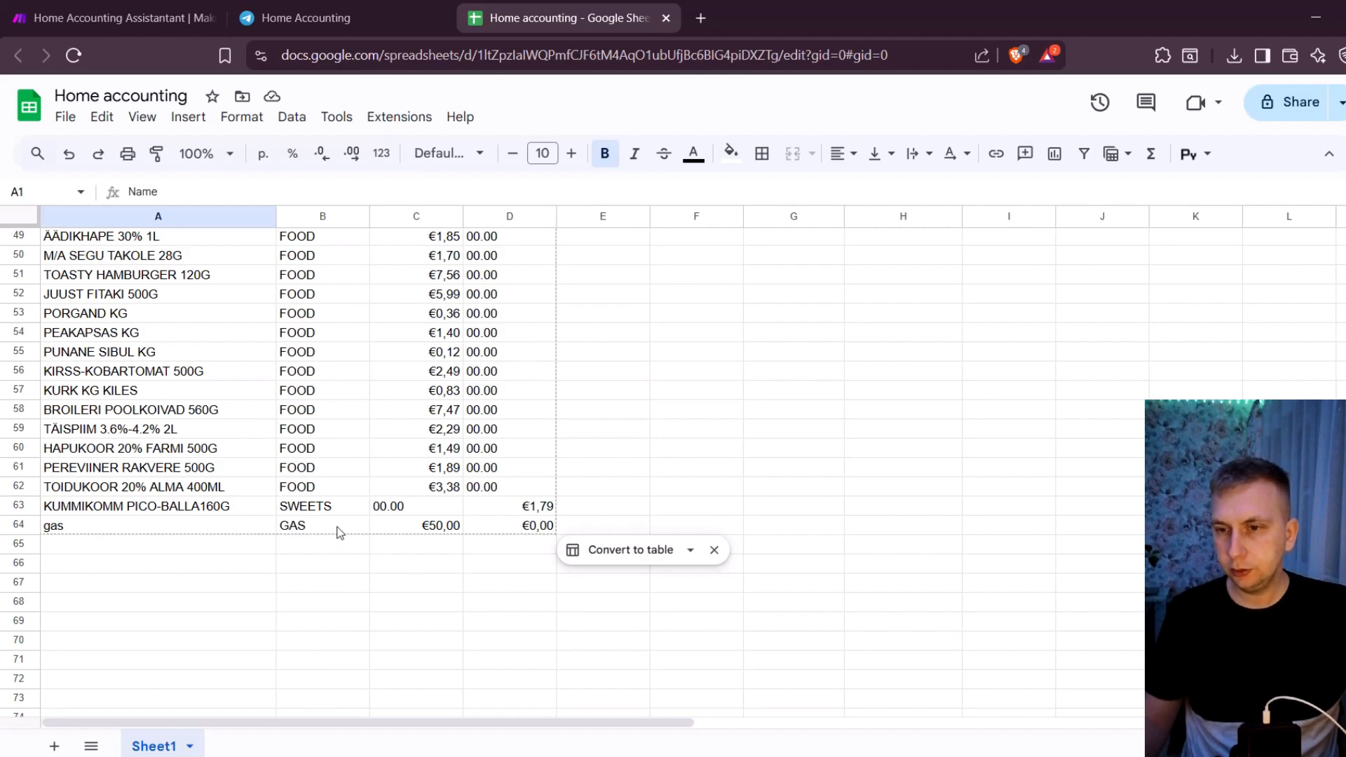
- Examine the logged gas row in the Home accounting Google Sheet, comparing its amount cells with earlier rows and the totals
scroll(393, 519, up, 13)
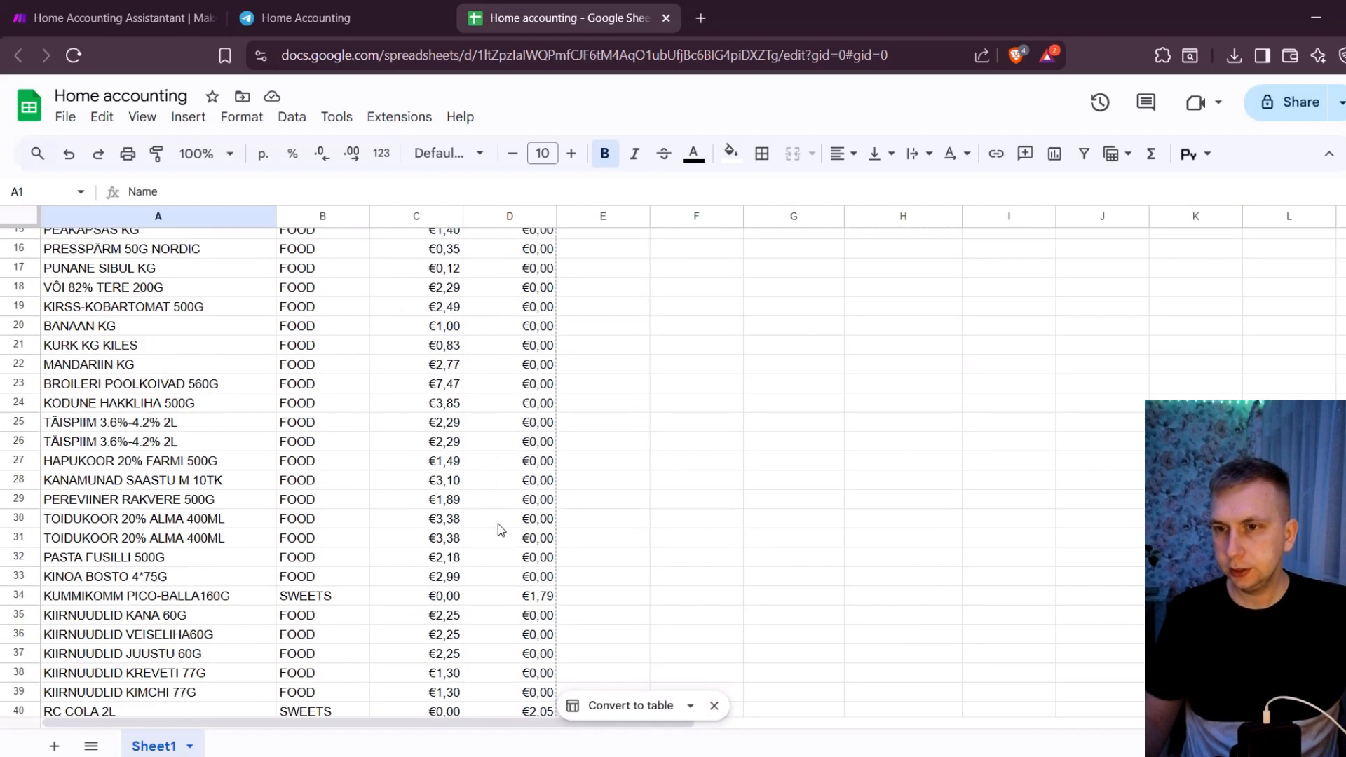
scroll(423, 466, down, 10)
scroll(426, 471, down, 8)
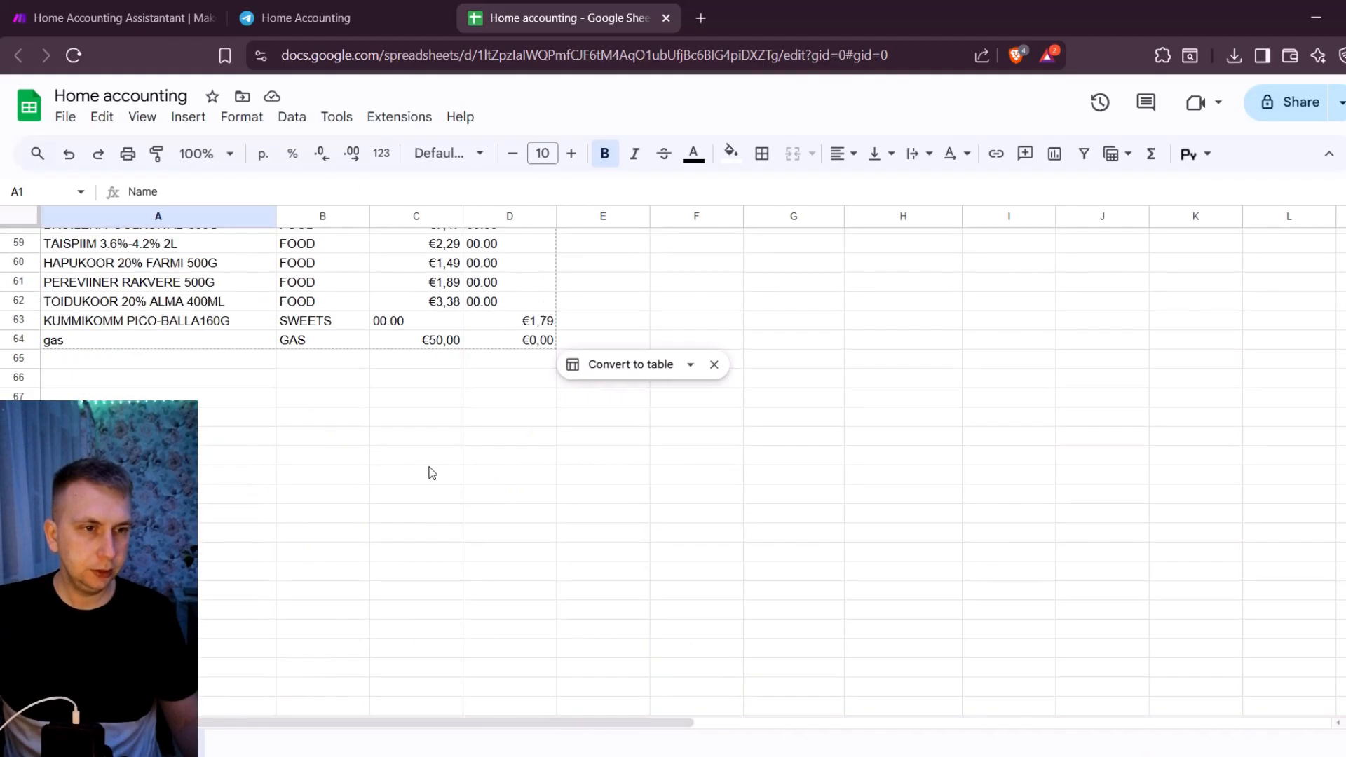
scroll(611, 475, up, 5)
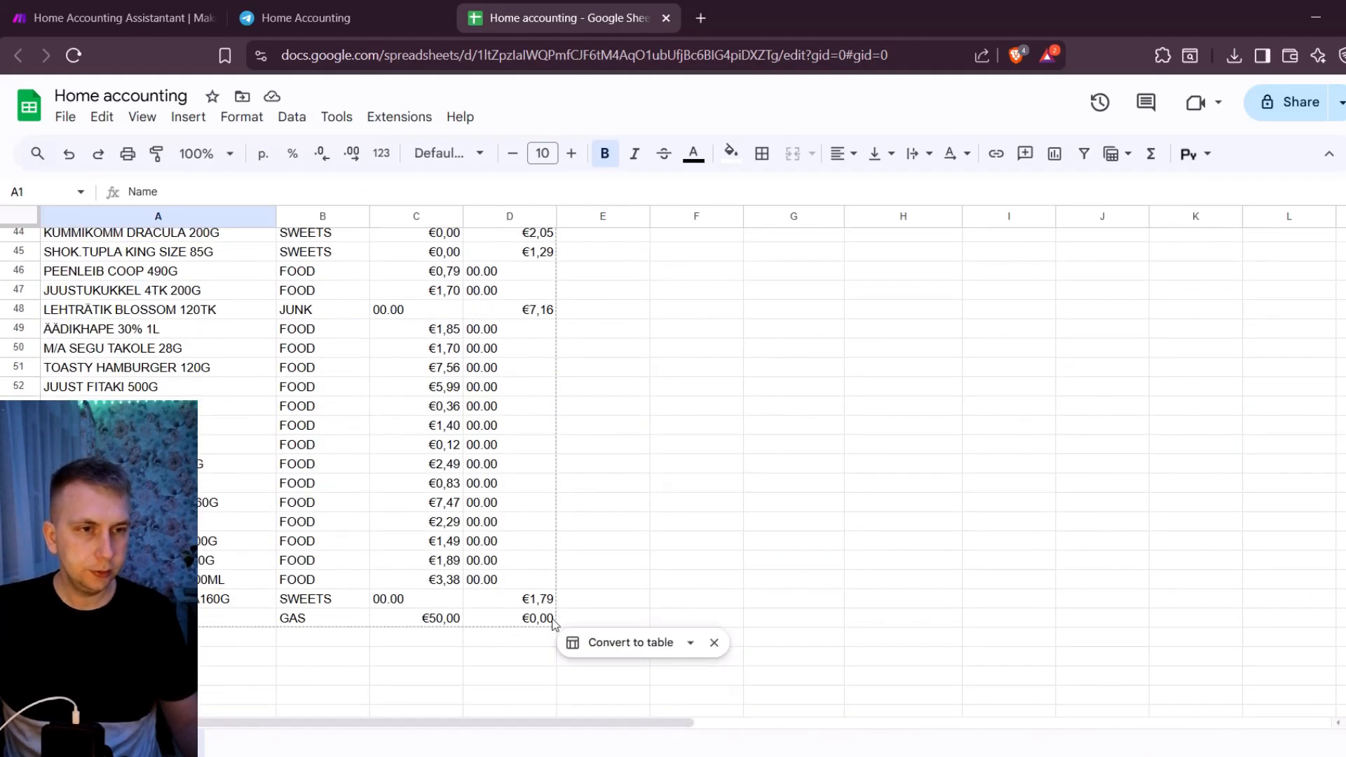
click(596, 542)
click(531, 619)
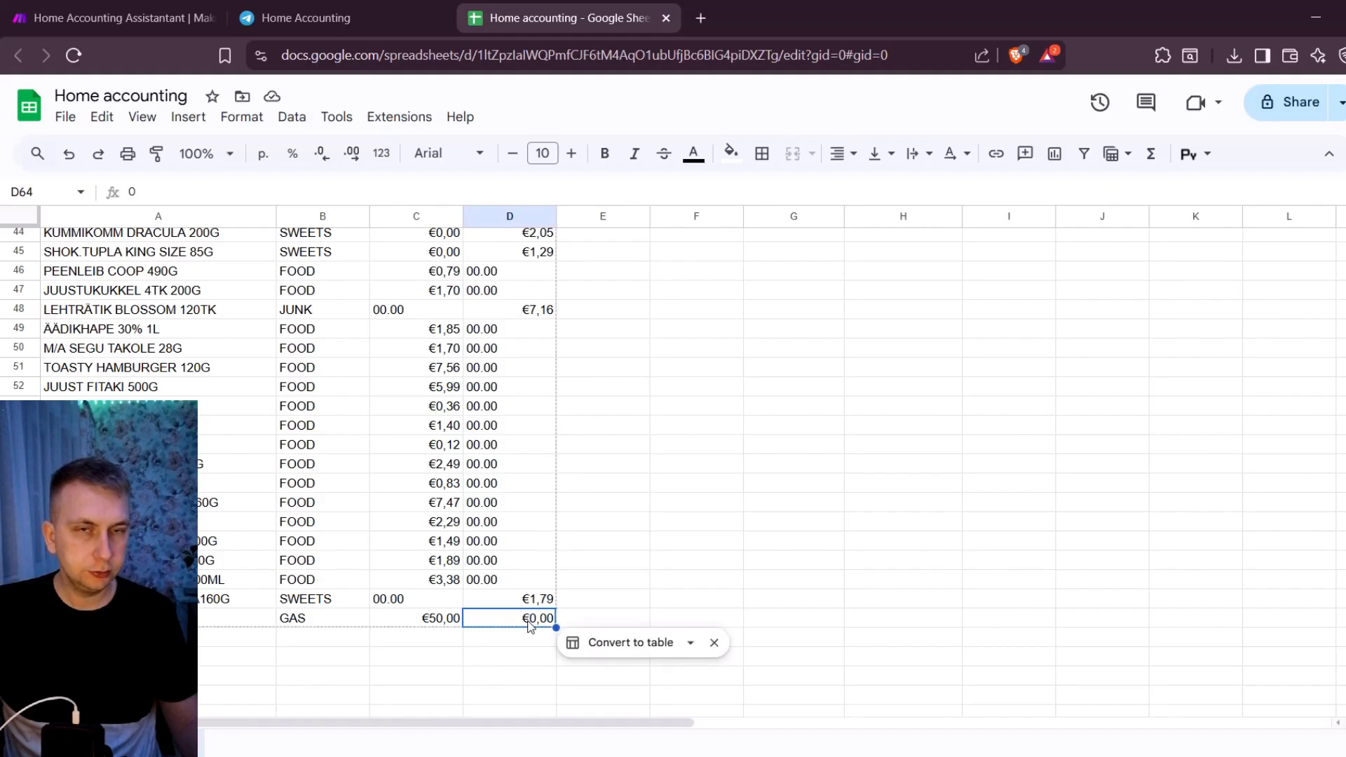
scroll(514, 512, up, 10)
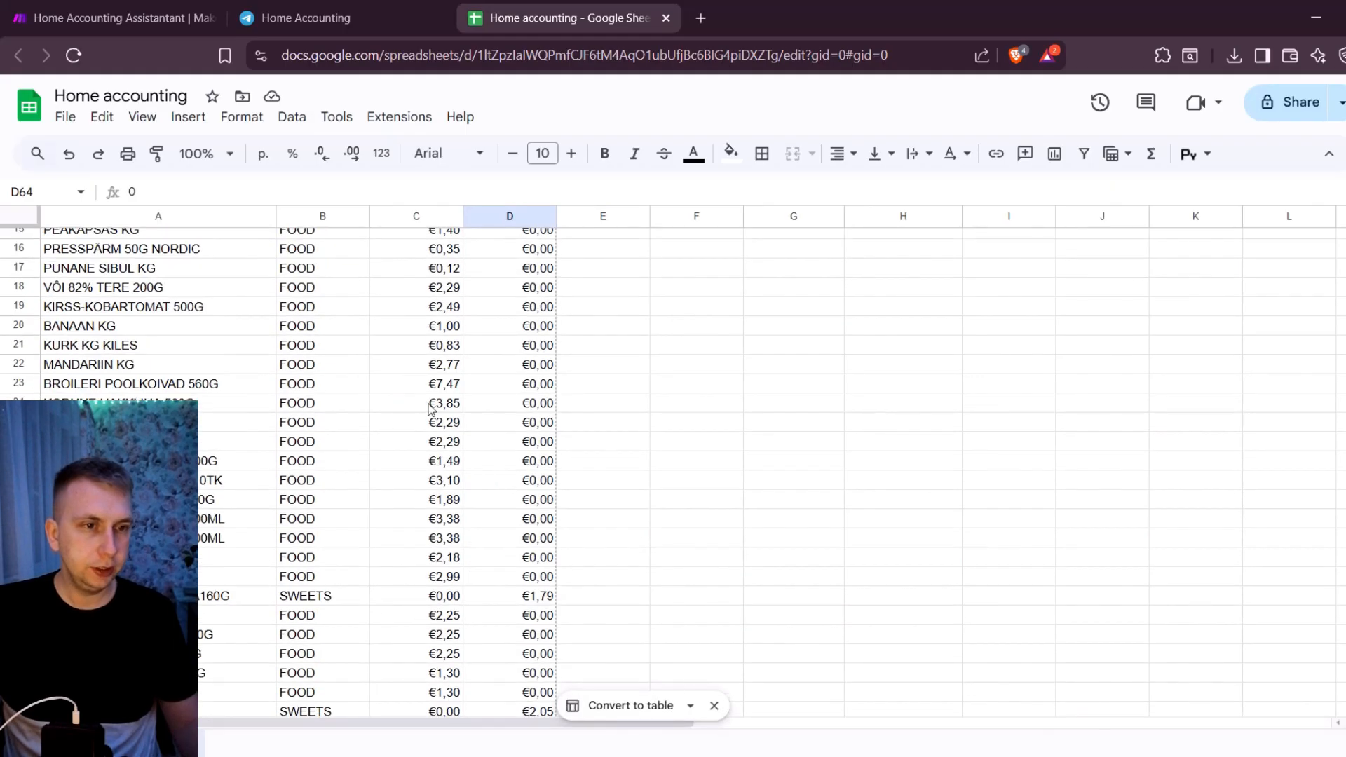
scroll(607, 438, up, 3)
scroll(607, 439, down, 16)
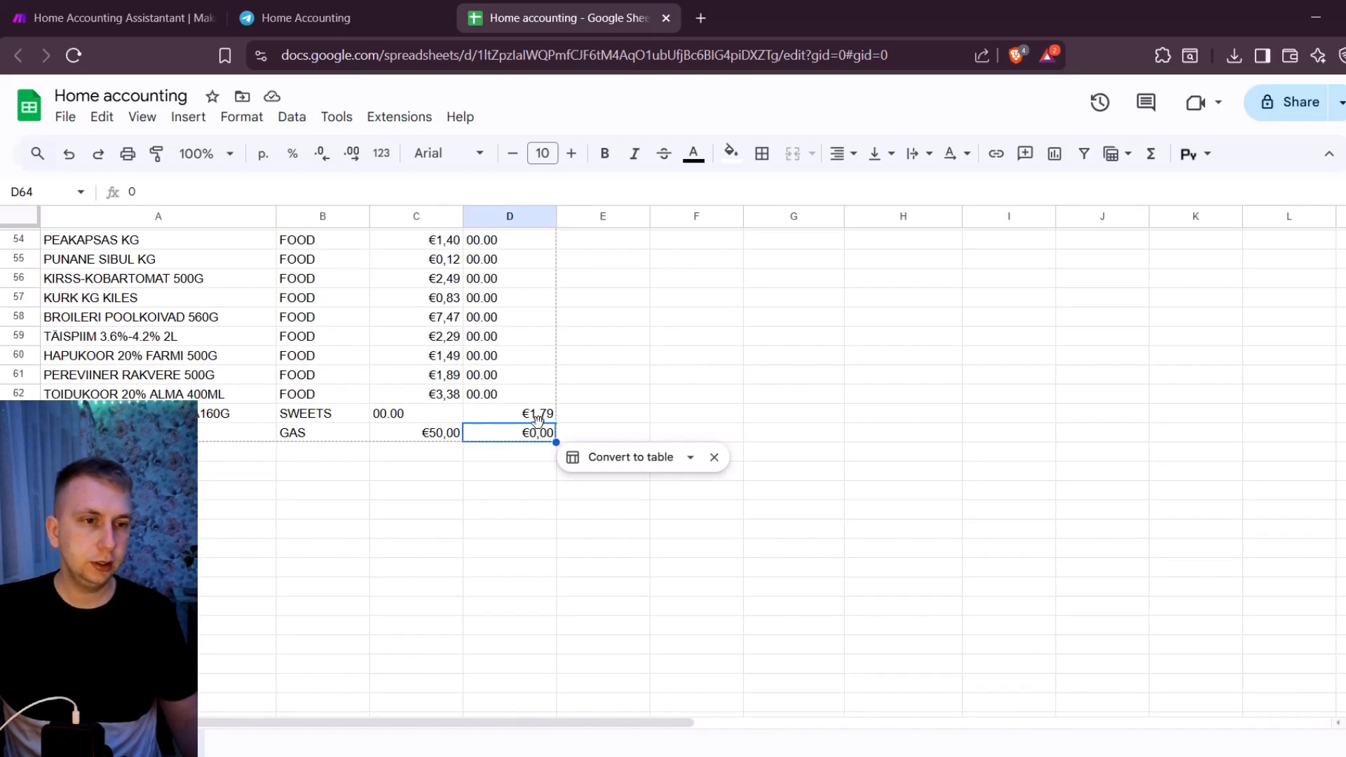
scroll(524, 437, up, 18)
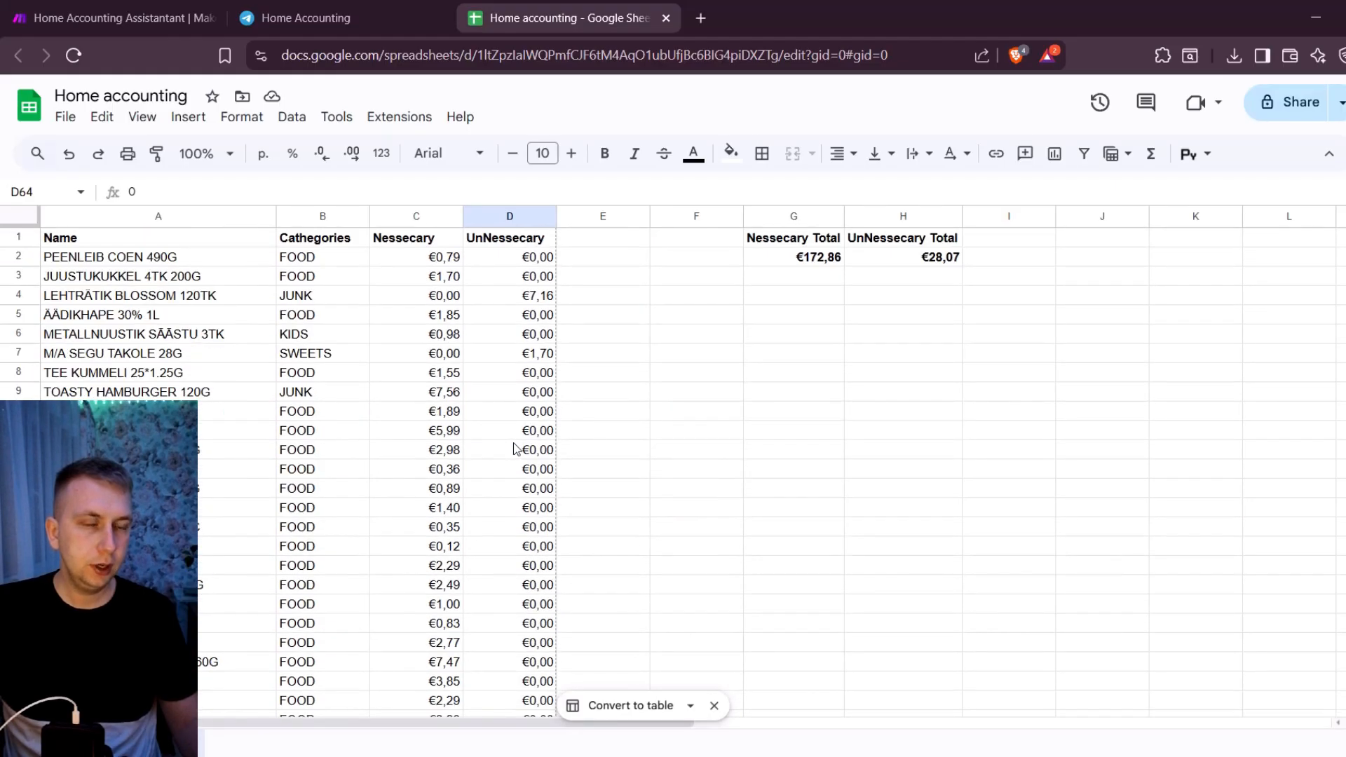
scroll(522, 331, down, 10)
- Return to the Make scenario and inspect the column mappings of the Text route's Google Sheets module
click(112, 18)
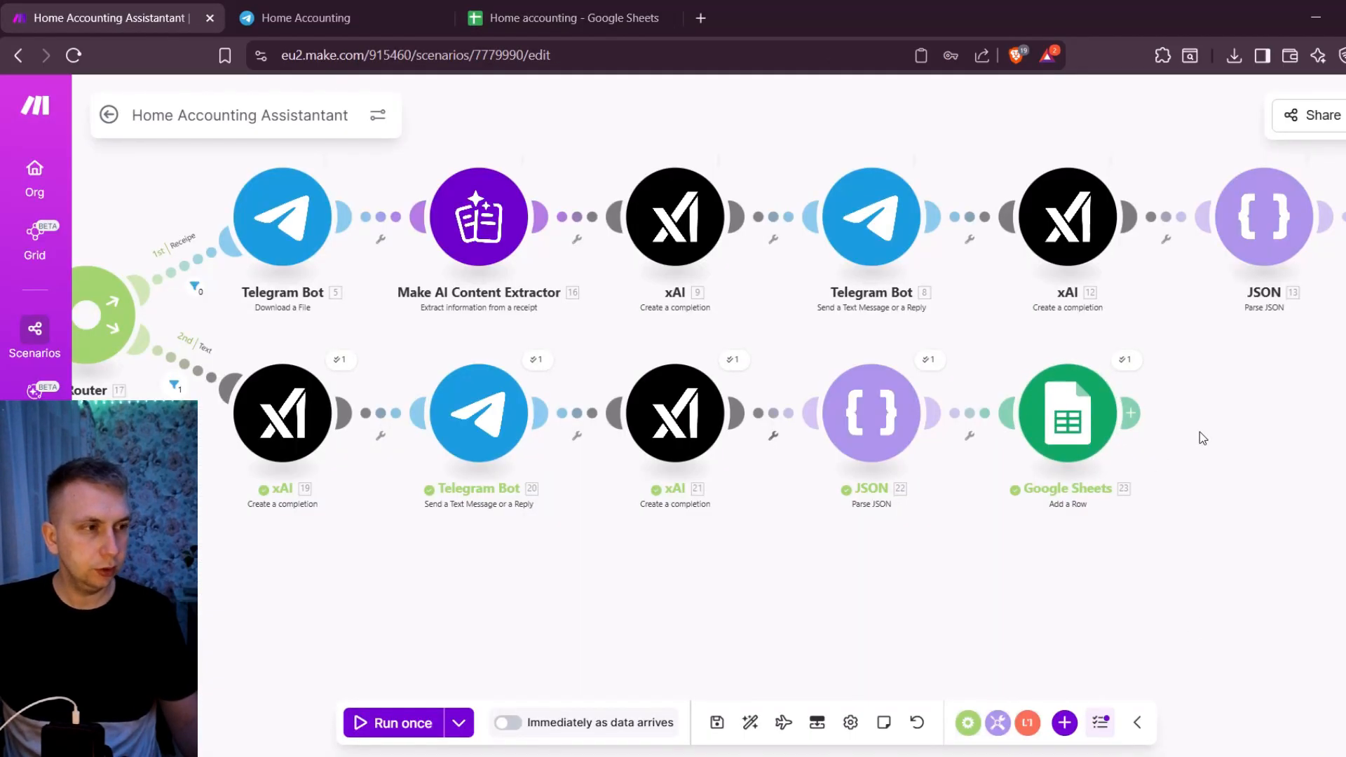
drag(1198, 435, 1072, 438)
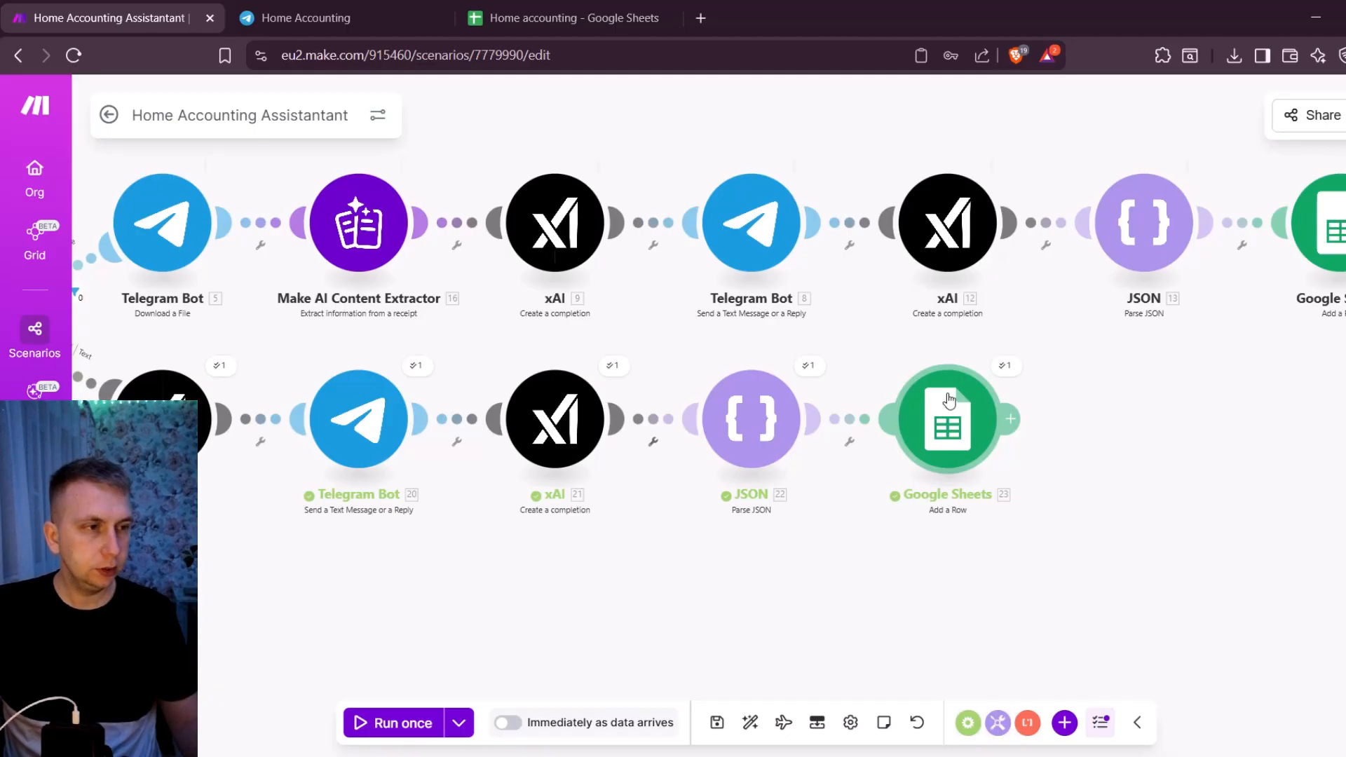
click(949, 400)
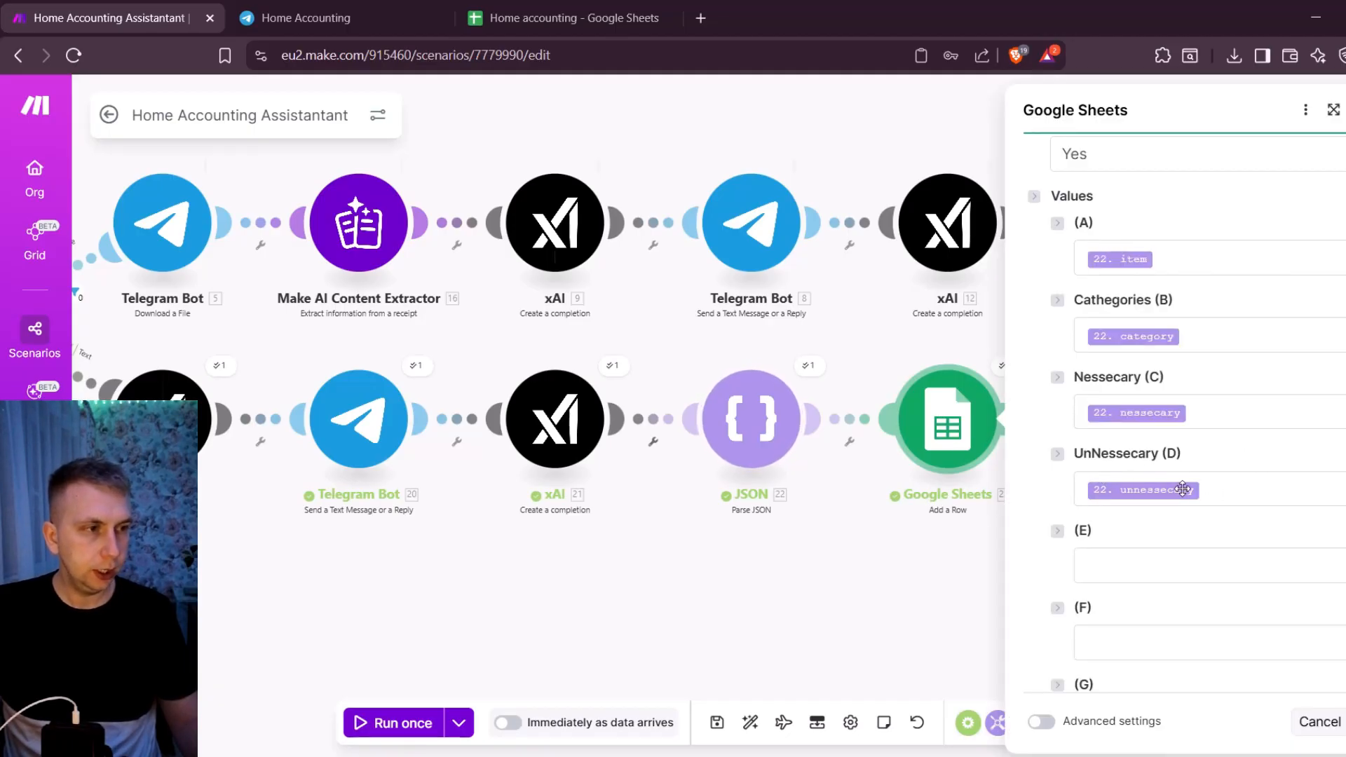
- Review the item classification prompt in the Text route's second xAI module and save its settings
click(566, 414)
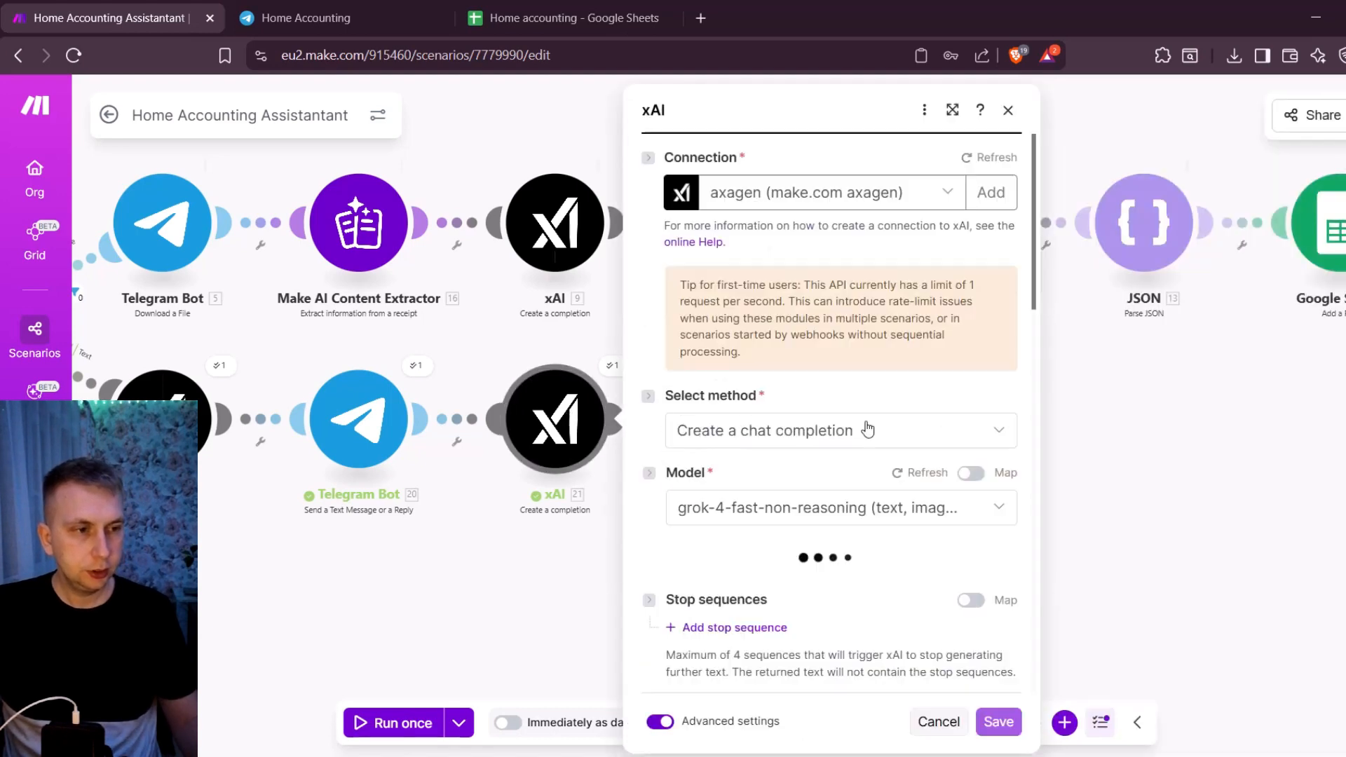
scroll(869, 428, down, 10)
scroll(867, 426, down, 5)
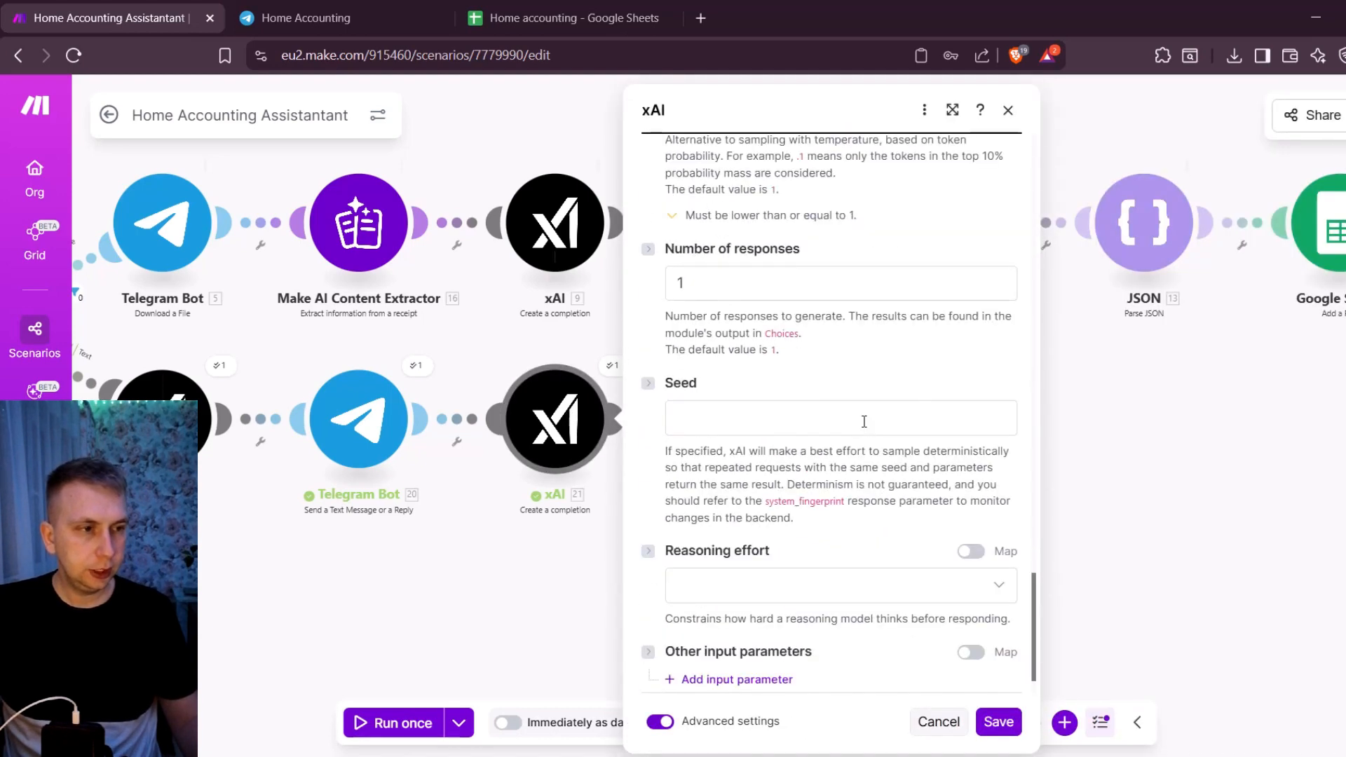
scroll(861, 420, up, 10)
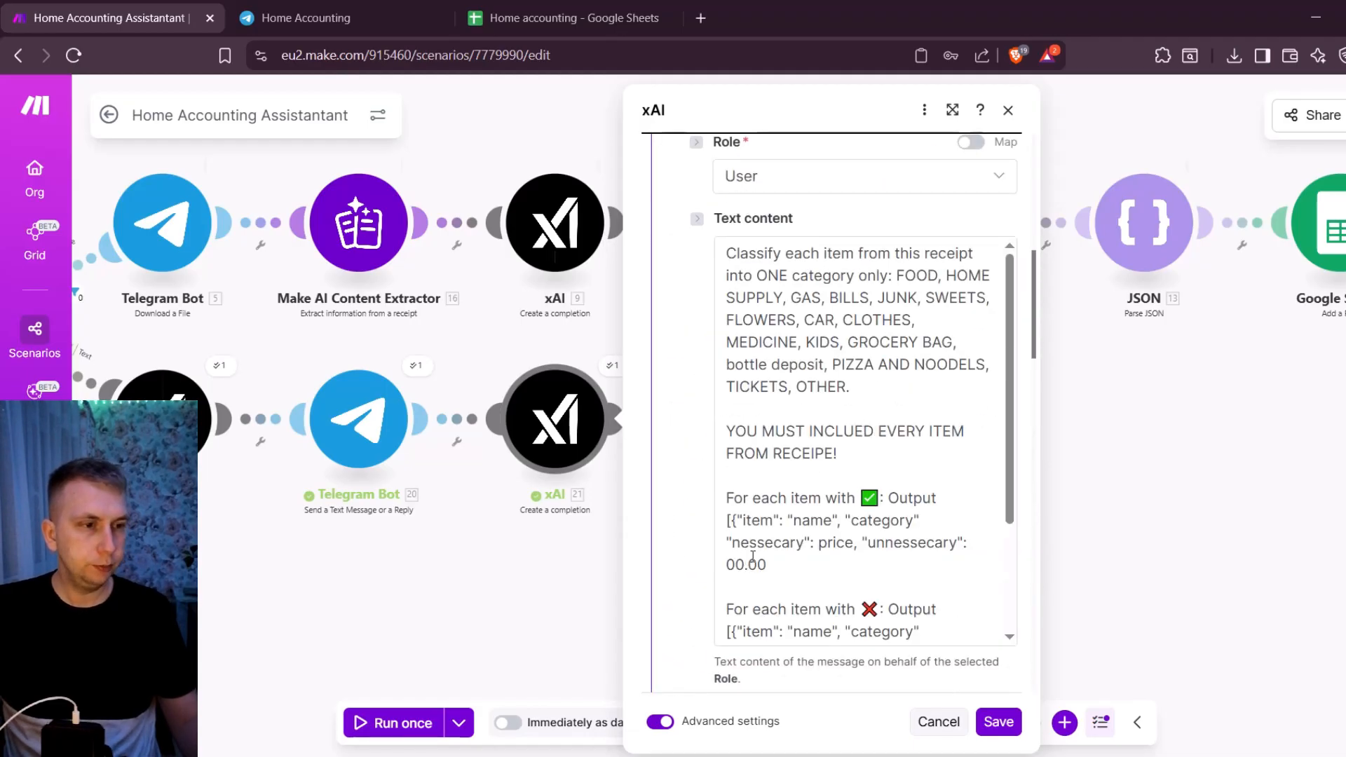
scroll(790, 534, down, 2)
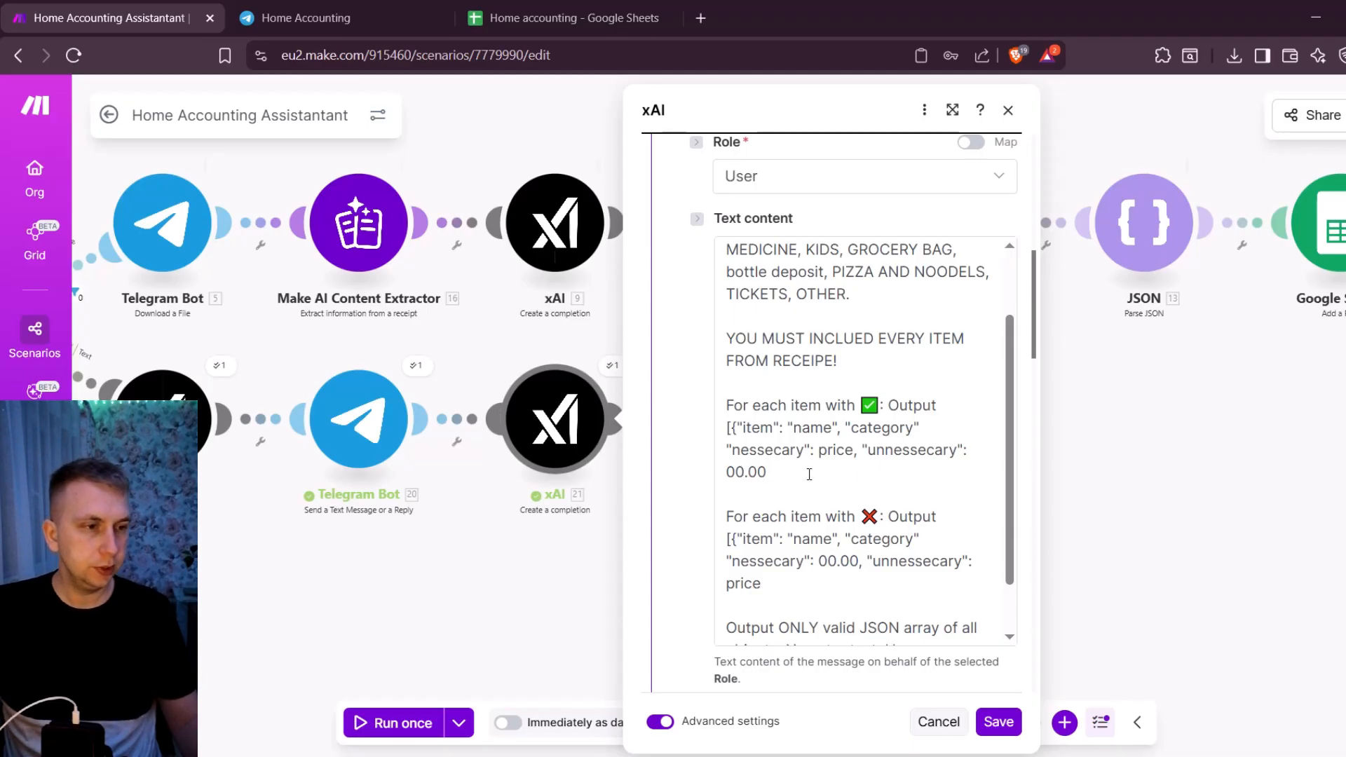
scroll(809, 475, down, 2)
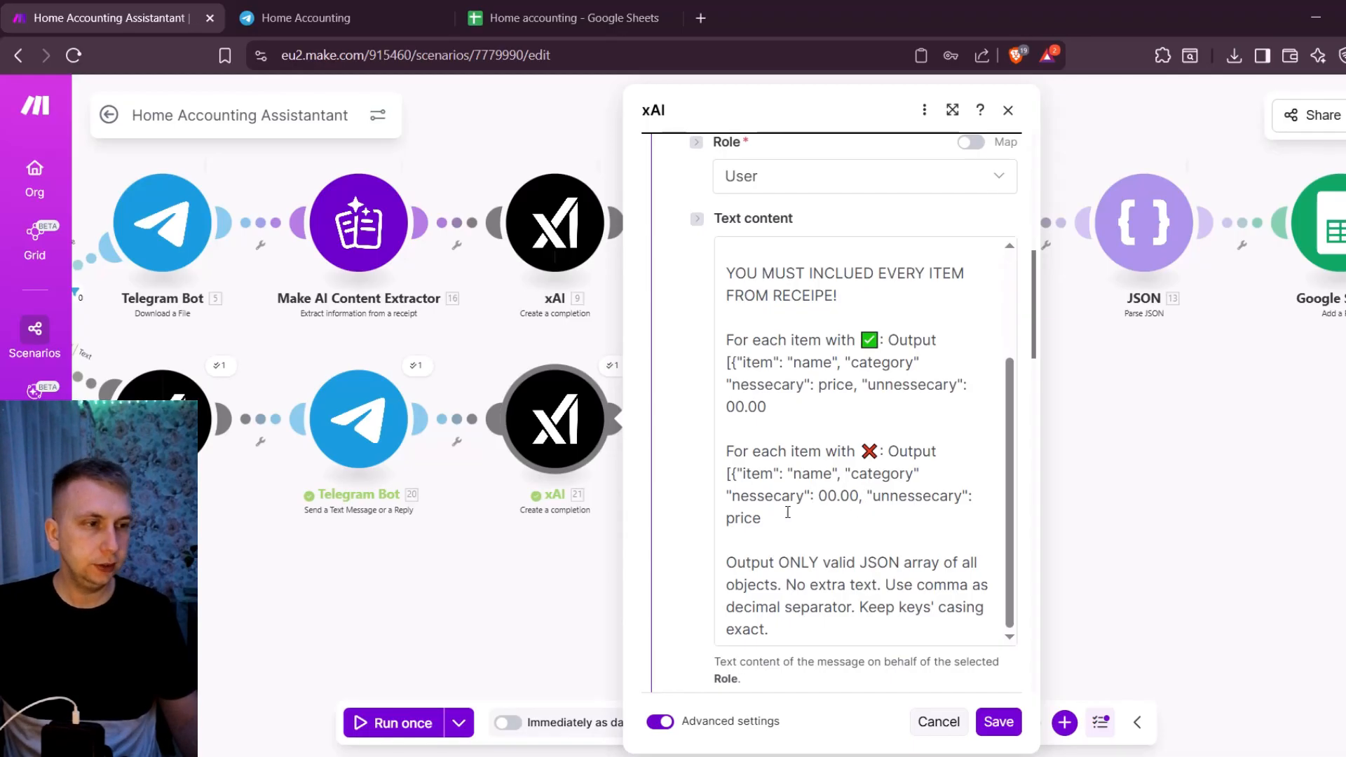
click(998, 722)
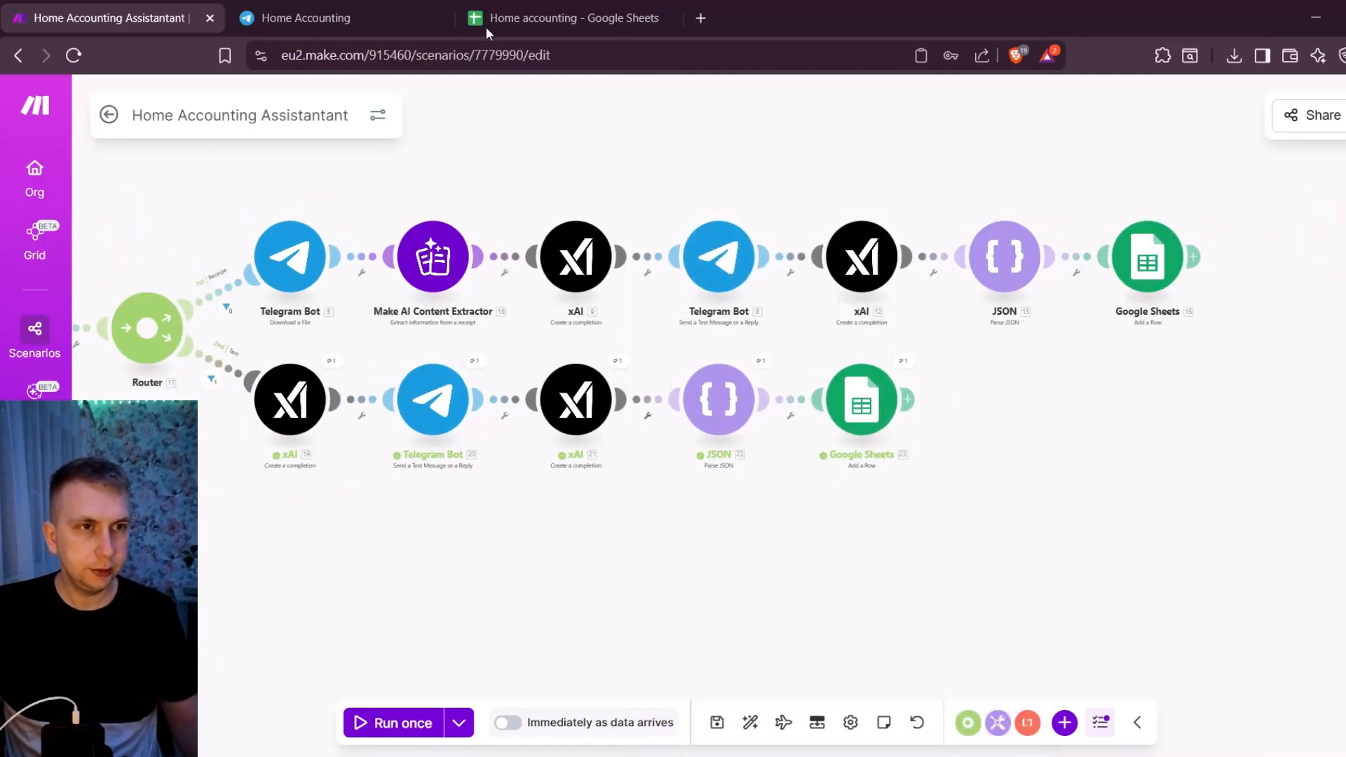
- Switch to the Home accounting sheet and compare how the necessary and unnecessary amounts are written across the rows
click(568, 9)
scroll(484, 394, down, 4)
scroll(483, 395, up, 4)
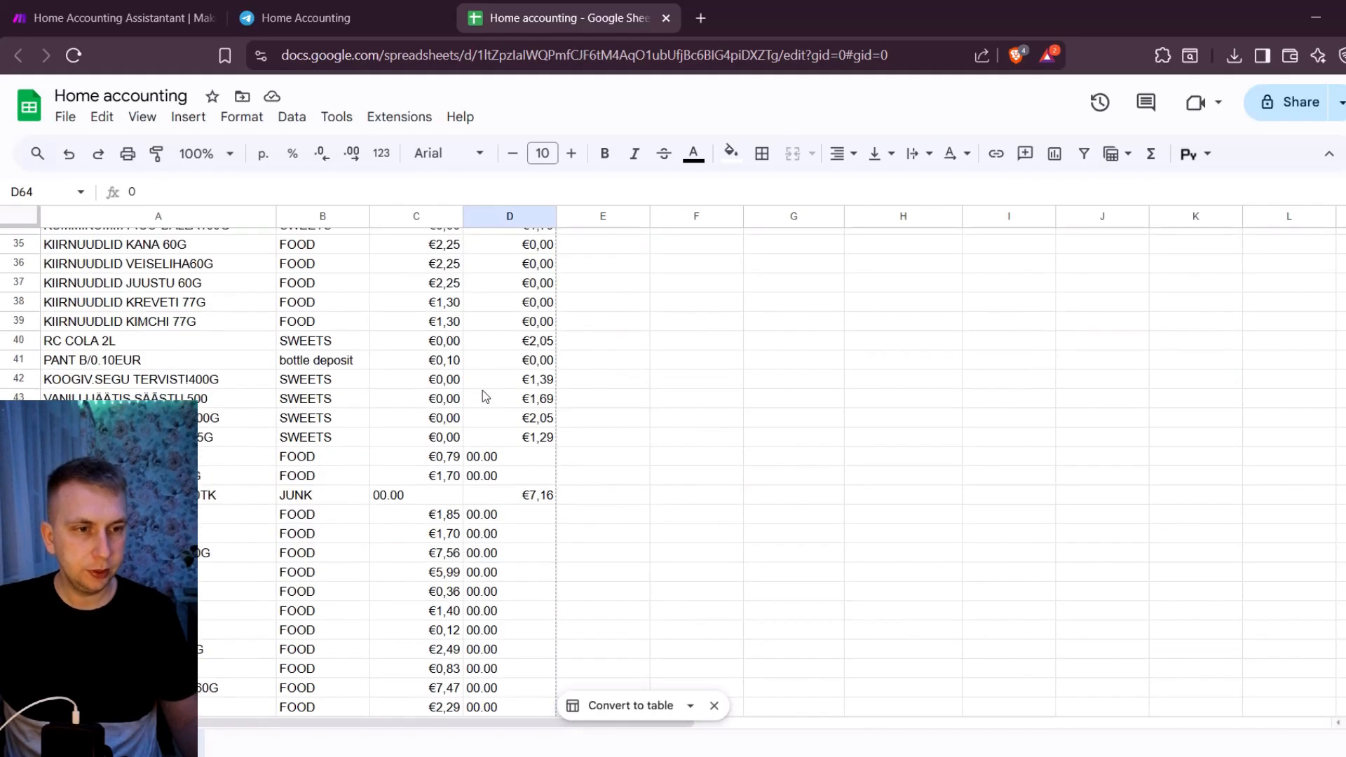
scroll(721, 379, up, 5)
scroll(721, 378, down, 1)
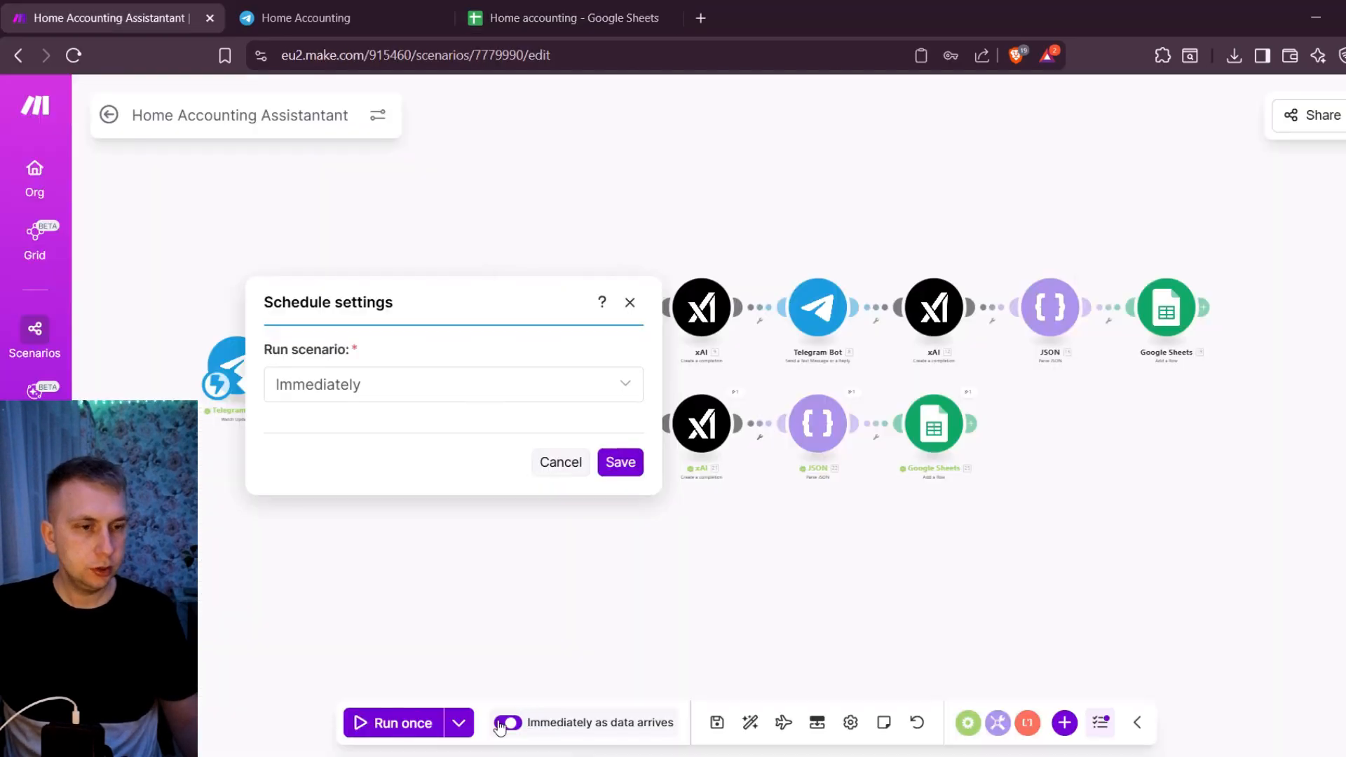
- Return to the Make scenario and activate it with the schedule set to run immediately as data arrives
click(621, 535)
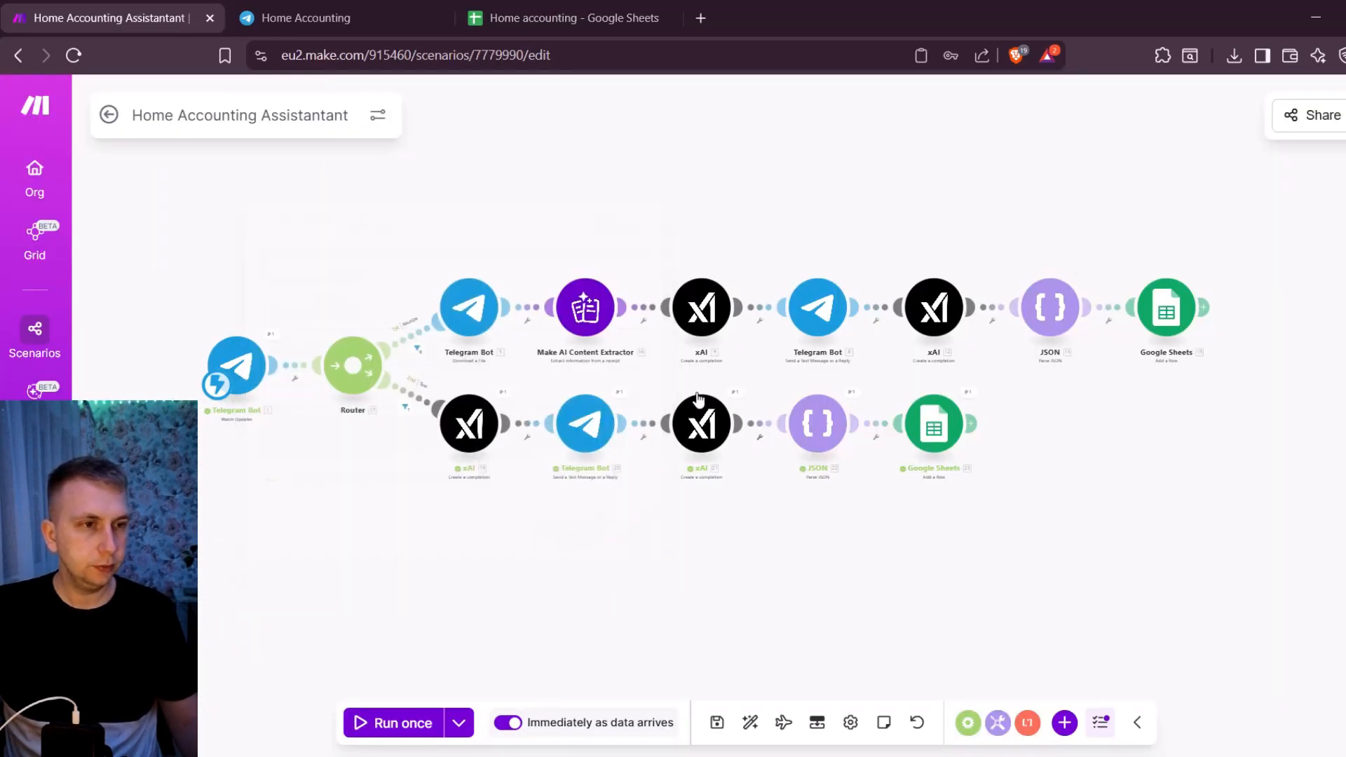
mouse_move(665, 219)
mouse_down()
mouse_move(641, 238)
mouse_move(683, 240)
mouse_move(657, 230)
mouse_up()
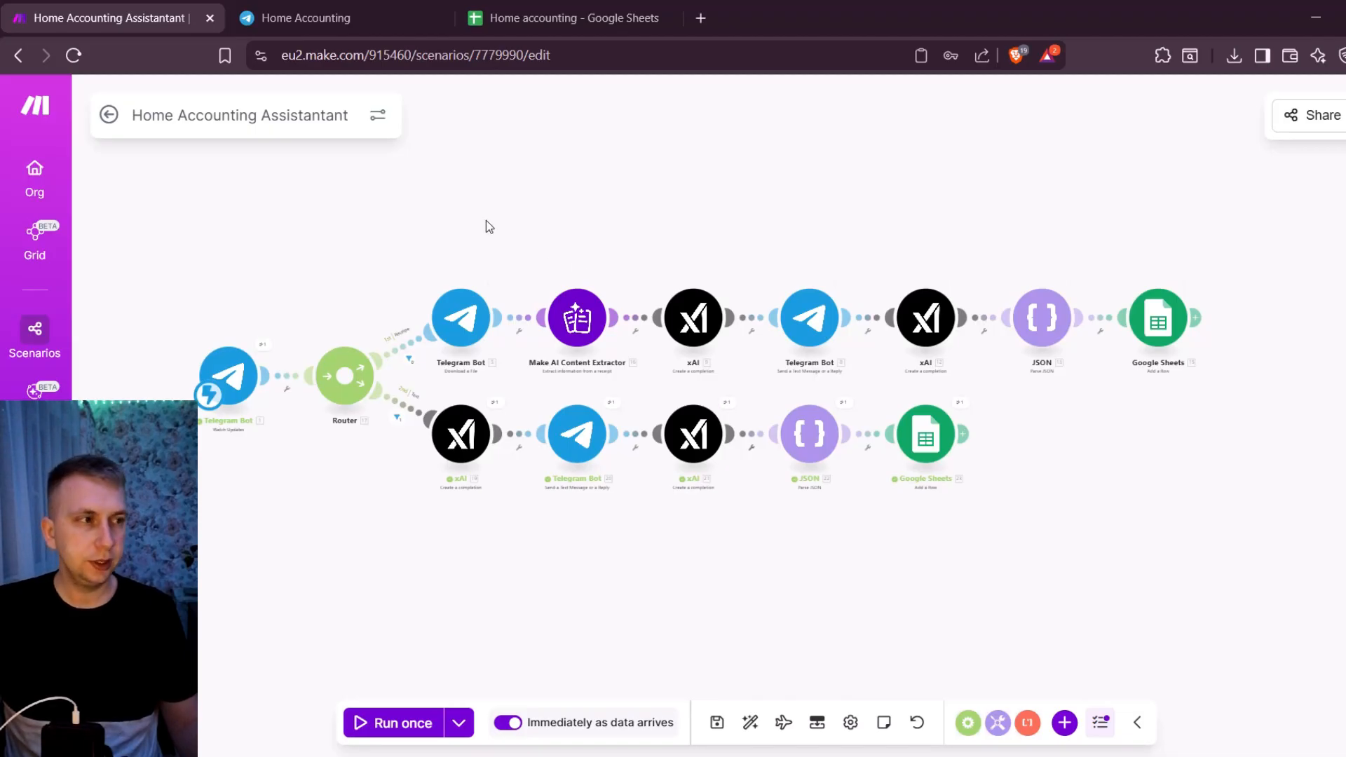
drag(490, 222, 486, 220)
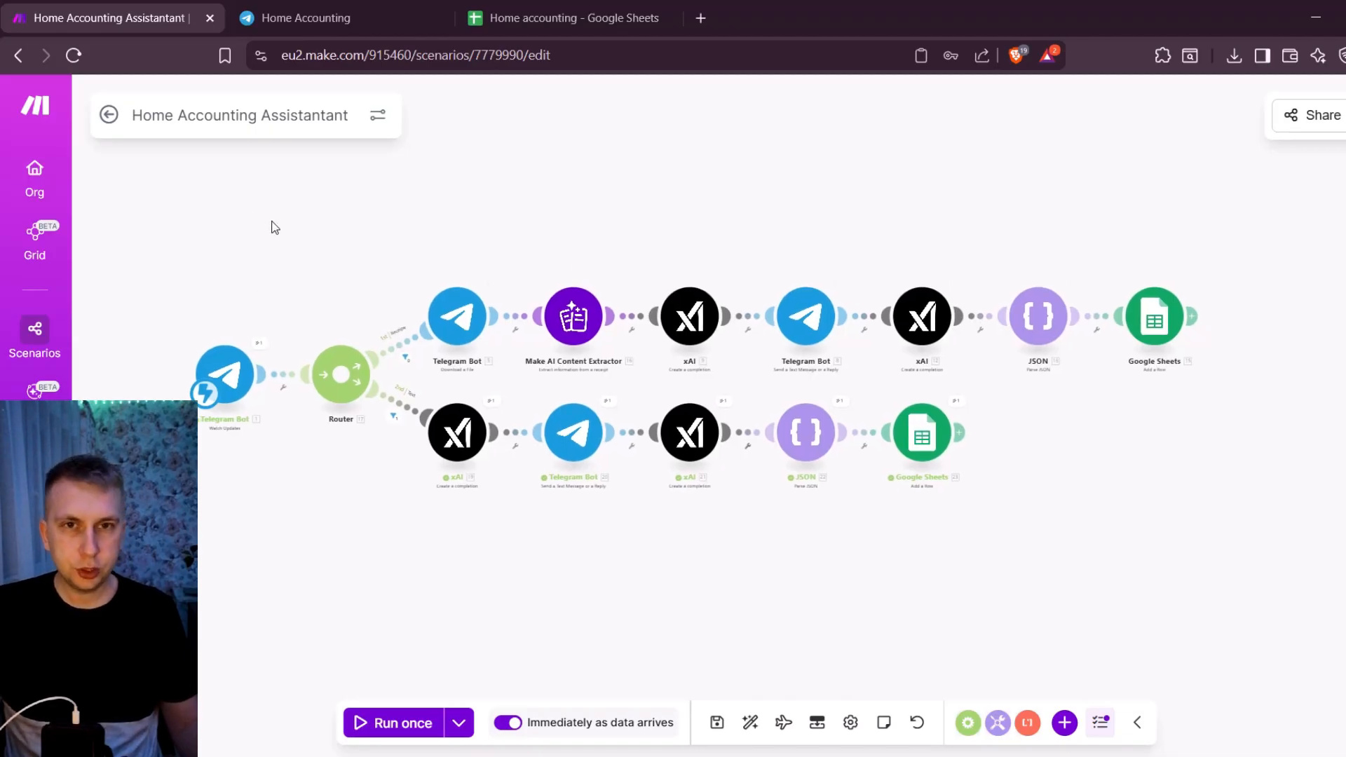